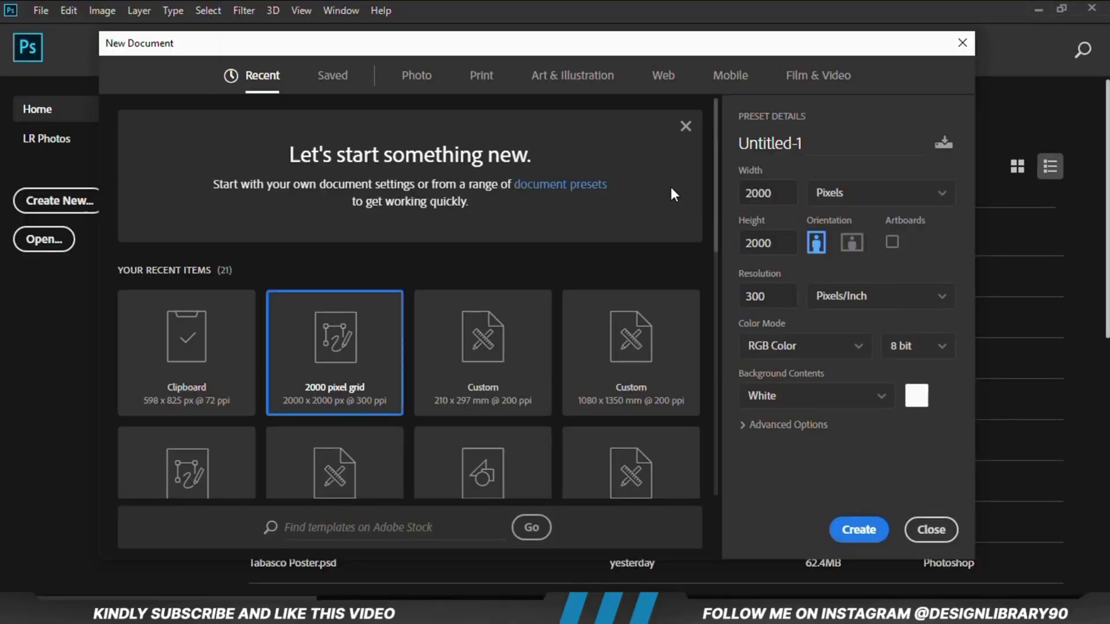
# Step: Create a new 2000 × 2000 pixel document at 300 pixels/inch with RGB Color and white background contents
pyautogui.click(778, 196)
pyautogui.click(786, 242)
pyautogui.click(777, 297)
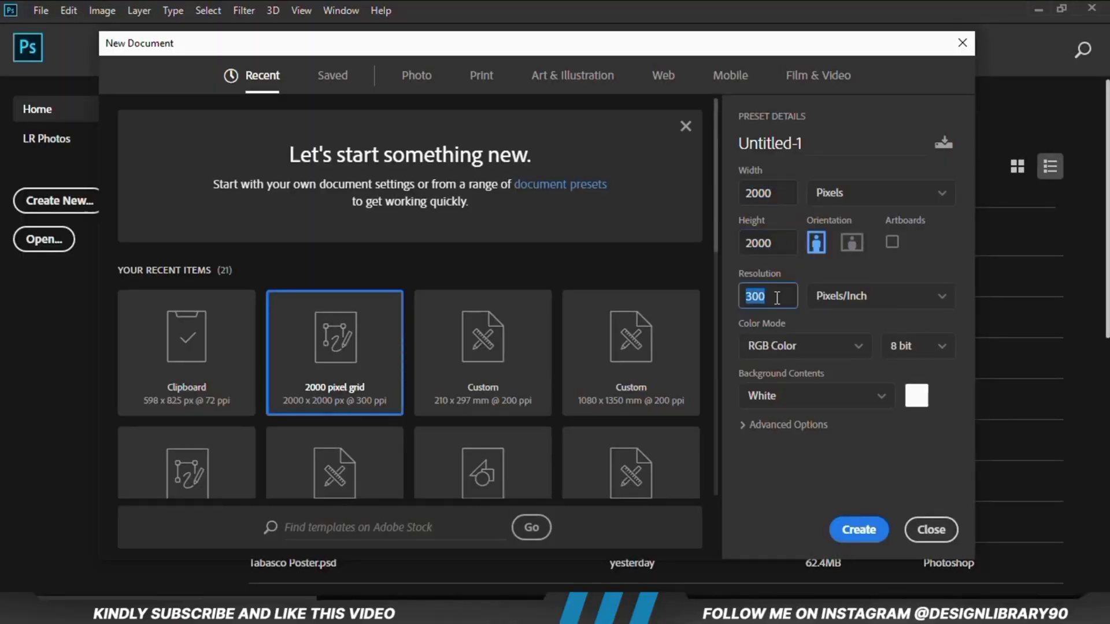
pyautogui.click(858, 529)
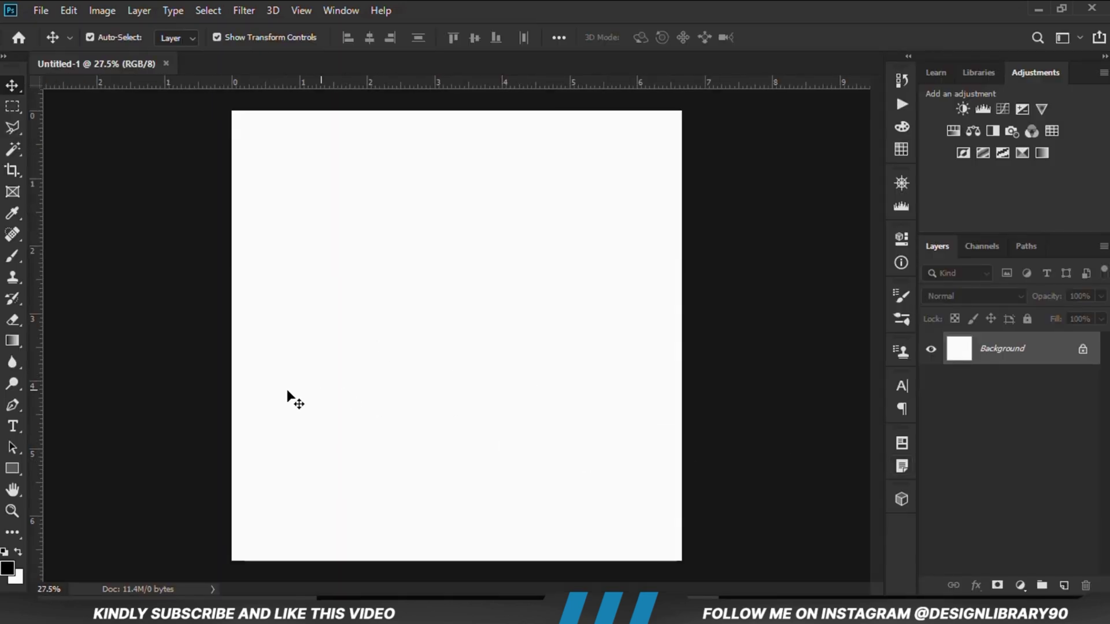
# Step: Draw a tall rectangle shape about 466 × 1240 px slightly right of the canvas centre
pyautogui.click(9, 469)
pyautogui.click(90, 466)
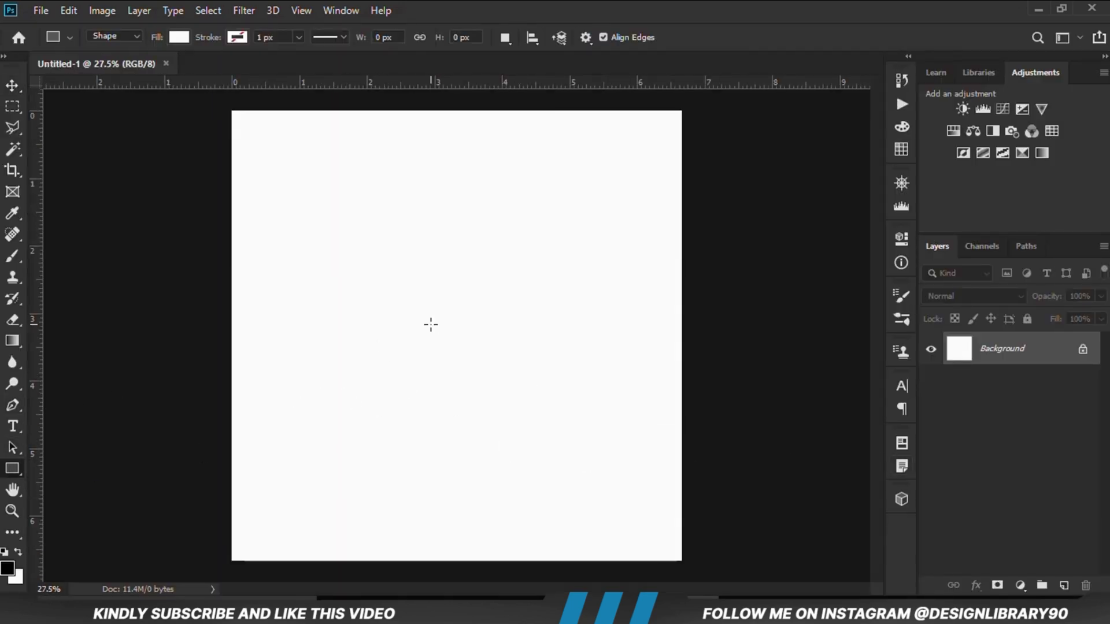
pyautogui.moveTo(436, 209); pyautogui.dragTo(546, 489)
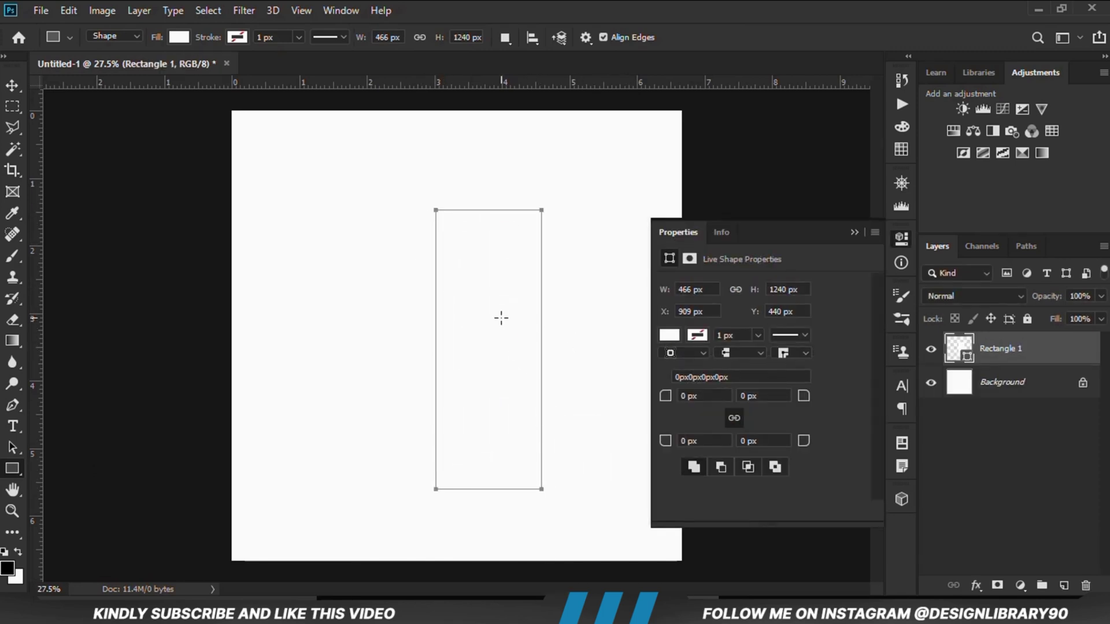
# Step: Set the rectangle's fill colour to black (000000)
pyautogui.click(21, 87)
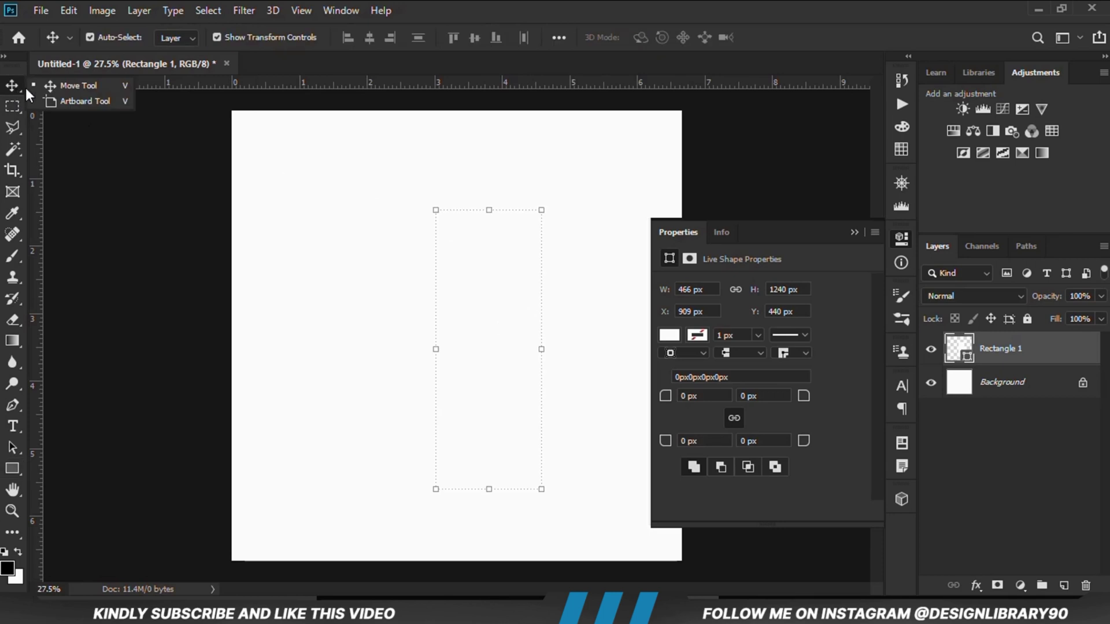
pyautogui.click(87, 87)
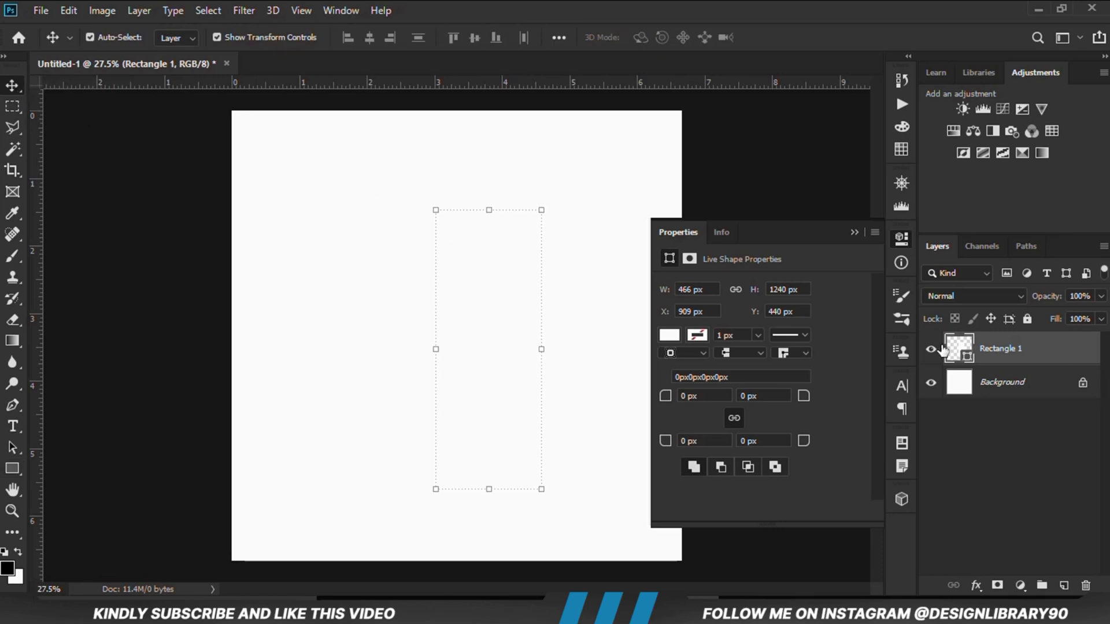
pyautogui.doubleClick(964, 356)
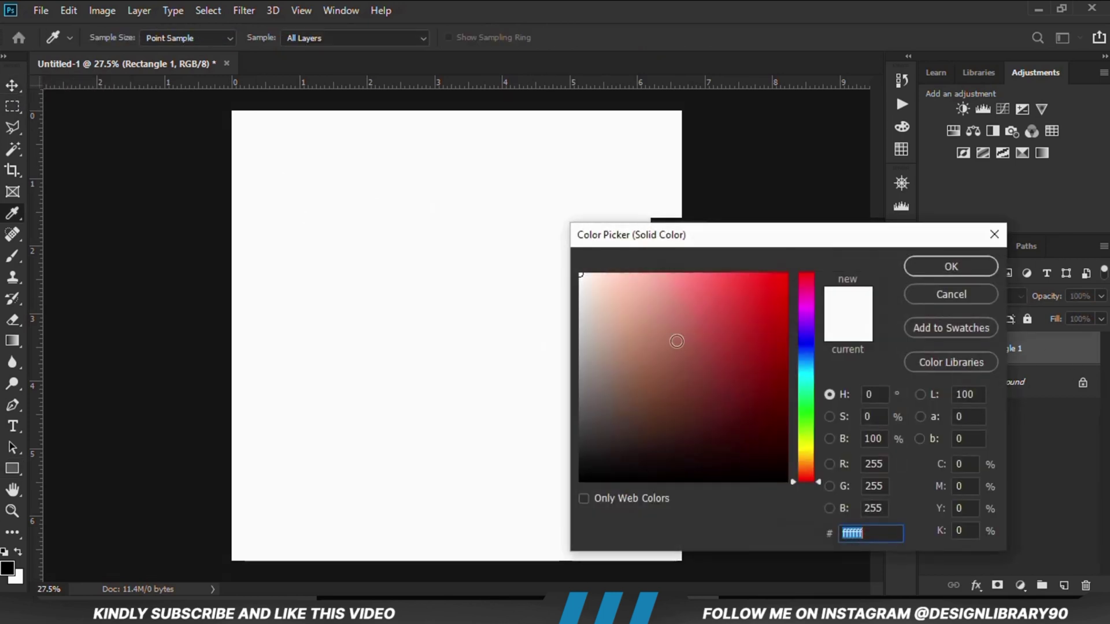
pyautogui.write('000000')
pyautogui.press('Return')
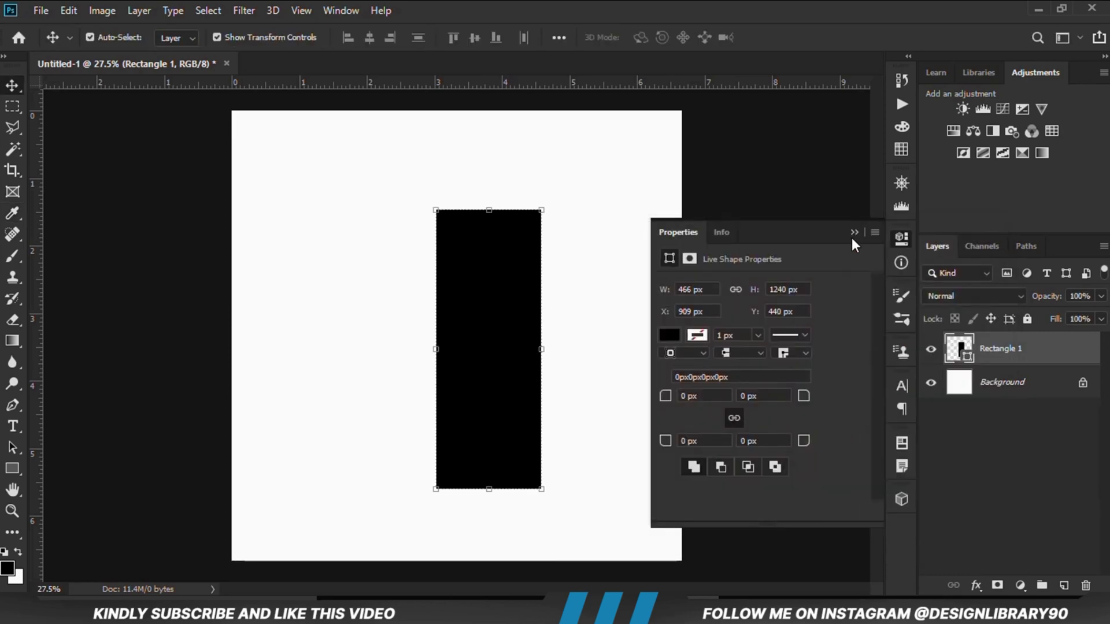
pyautogui.click(853, 236)
# Step: Stretch the black rectangle upward to a height of about 1466 px and shift it slightly down and left
pyautogui.moveTo(490, 210); pyautogui.dragTo(493, 159)
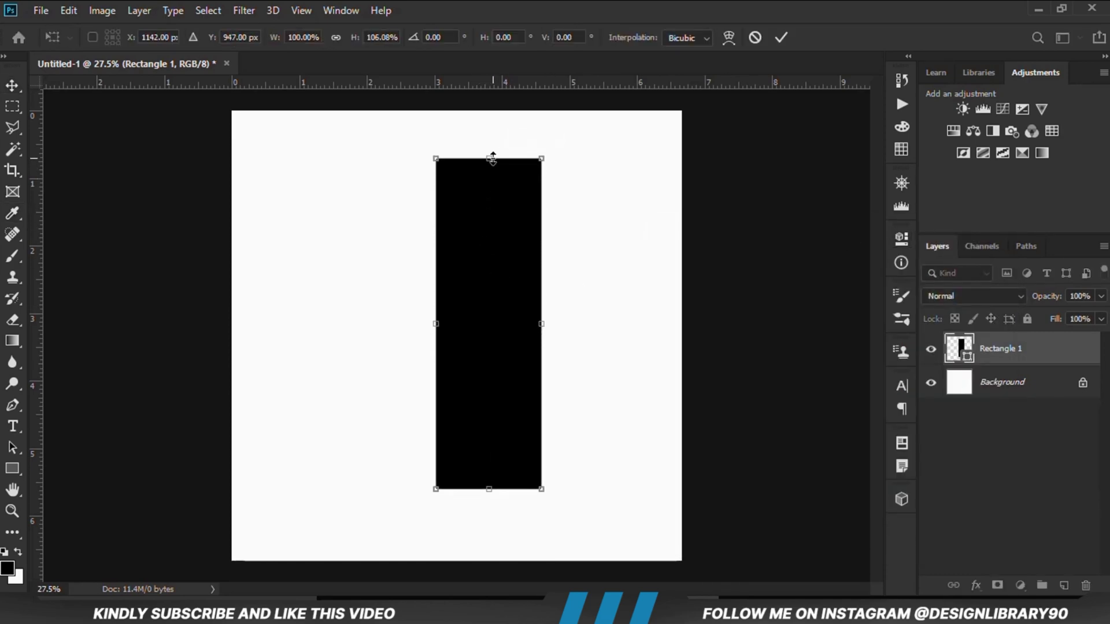
pyautogui.press('Return')
pyautogui.press('u')
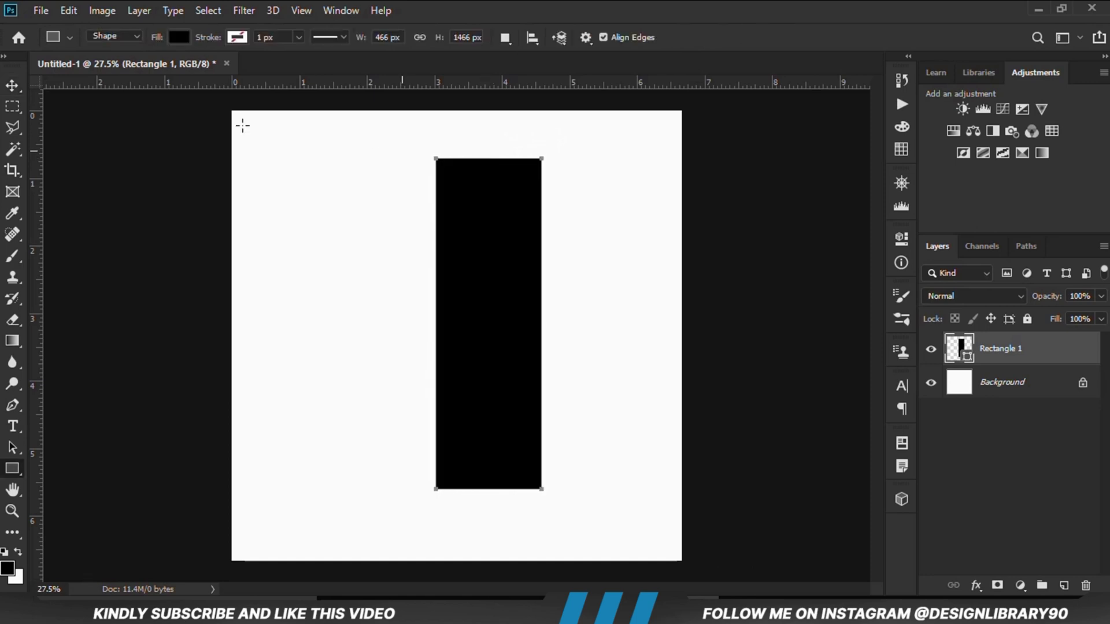
pyautogui.click(22, 84)
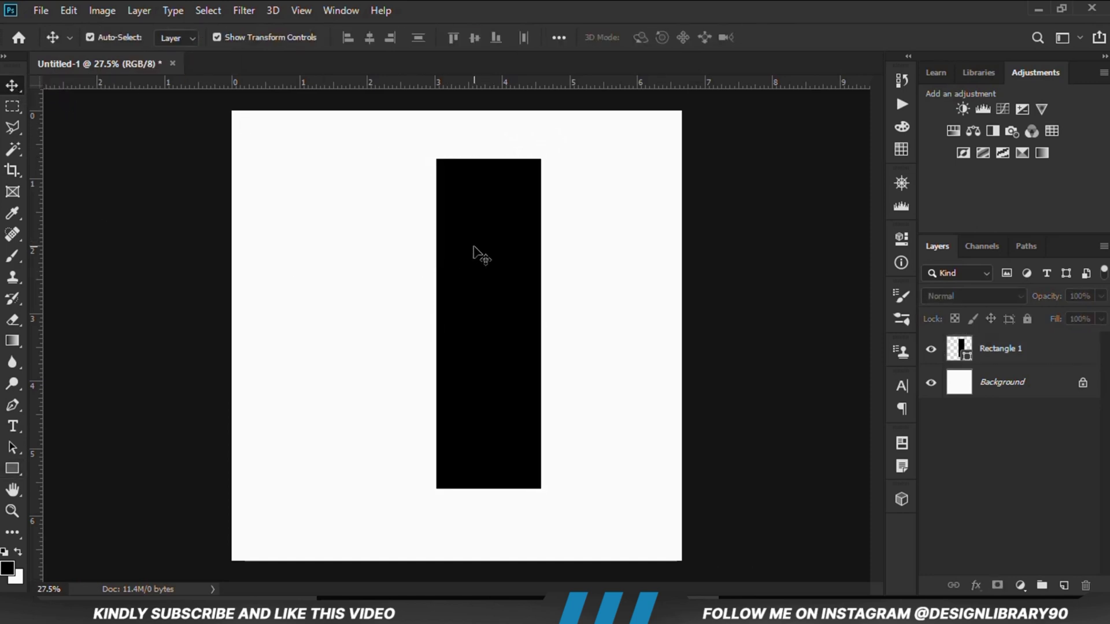
pyautogui.moveTo(473, 253)
pyautogui.mouseDown()
pyautogui.moveTo(492, 268)
pyautogui.moveTo(471, 267)
pyautogui.mouseUp()
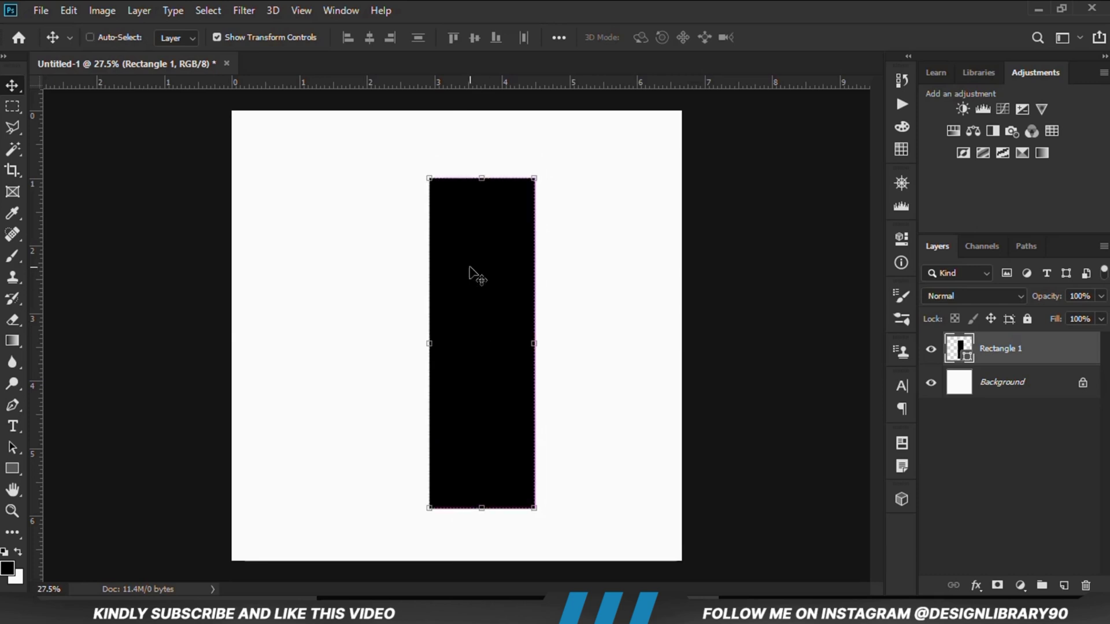
# Step: Skew the rectangle vertically so its right edge sits higher than its left edge, and apply the transform
pyautogui.hotkey('ctrl', 't')
pyautogui.rightClick(495, 207)
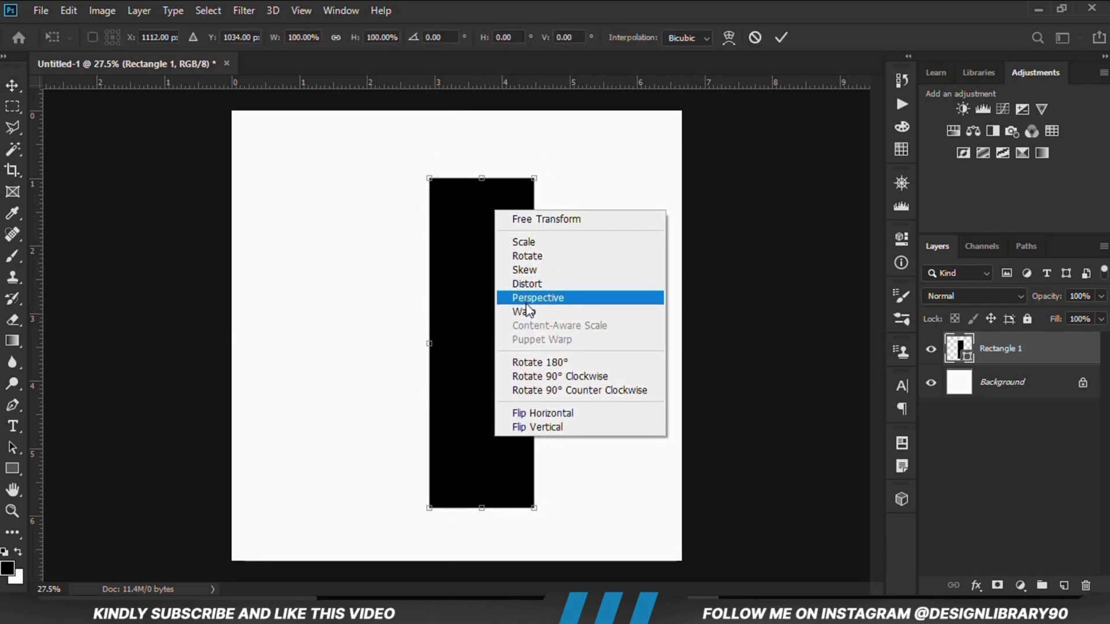
pyautogui.click(532, 266)
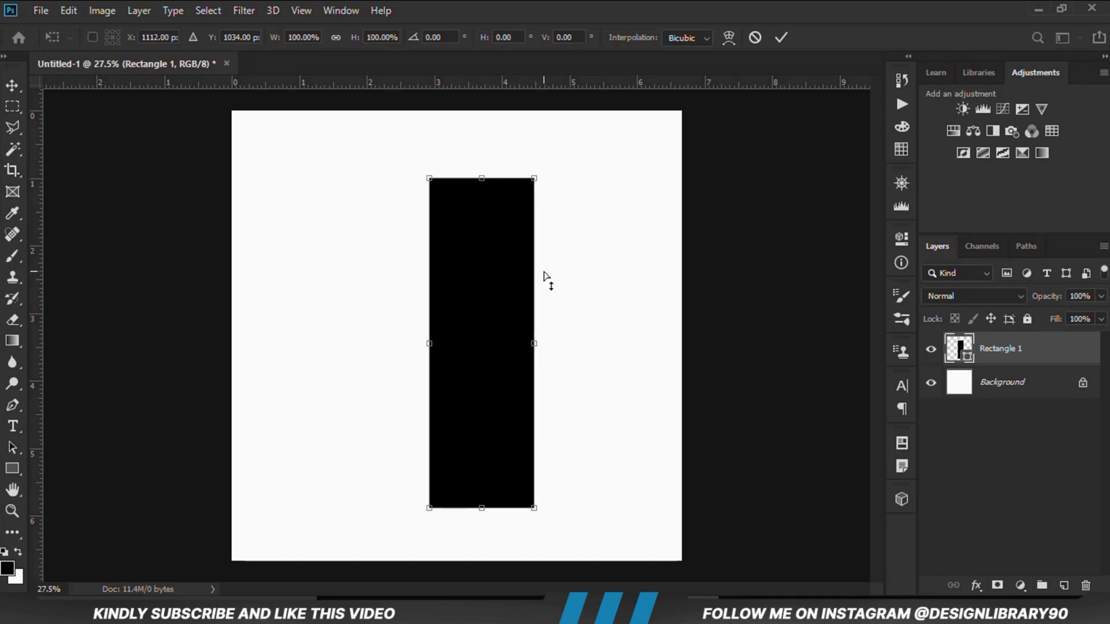
pyautogui.moveTo(545, 278); pyautogui.dragTo(548, 253)
pyautogui.click(777, 38)
pyautogui.click(788, 183)
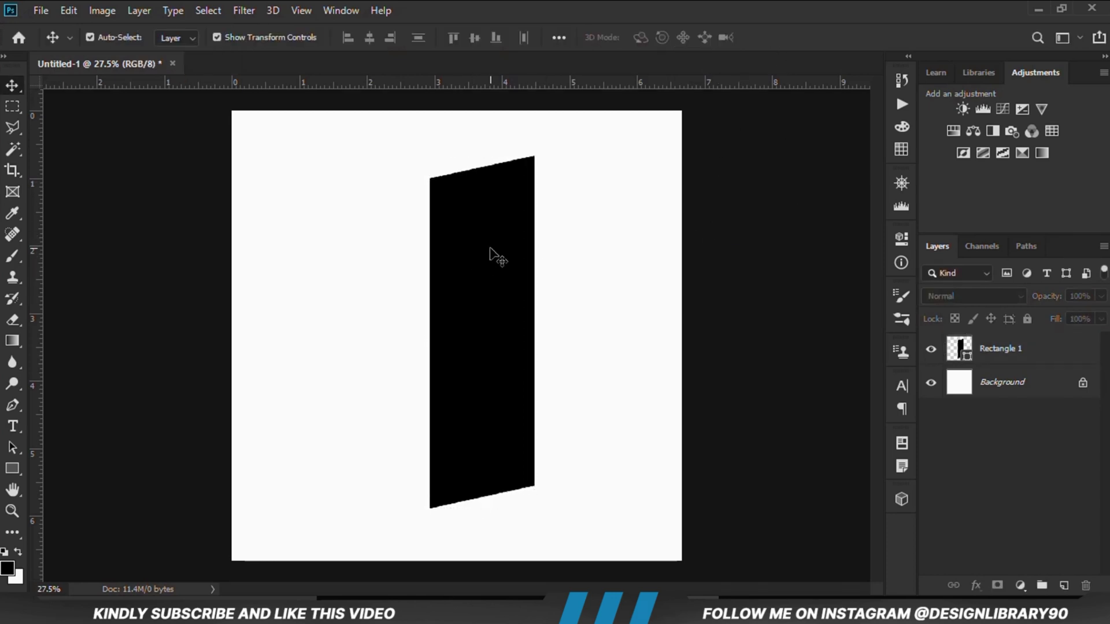
# Step: Move the skewed rectangle slightly right and down on the canvas
pyautogui.click(491, 249)
pyautogui.click(637, 300)
pyautogui.hotkey('ctrl', '-')
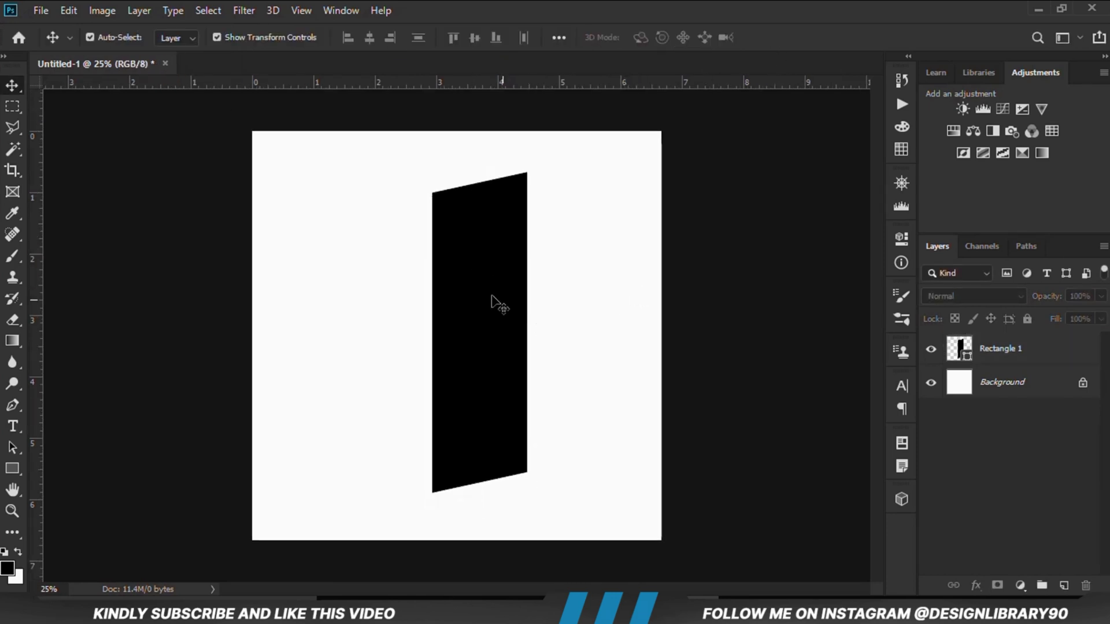
pyautogui.moveTo(487, 279); pyautogui.dragTo(499, 290)
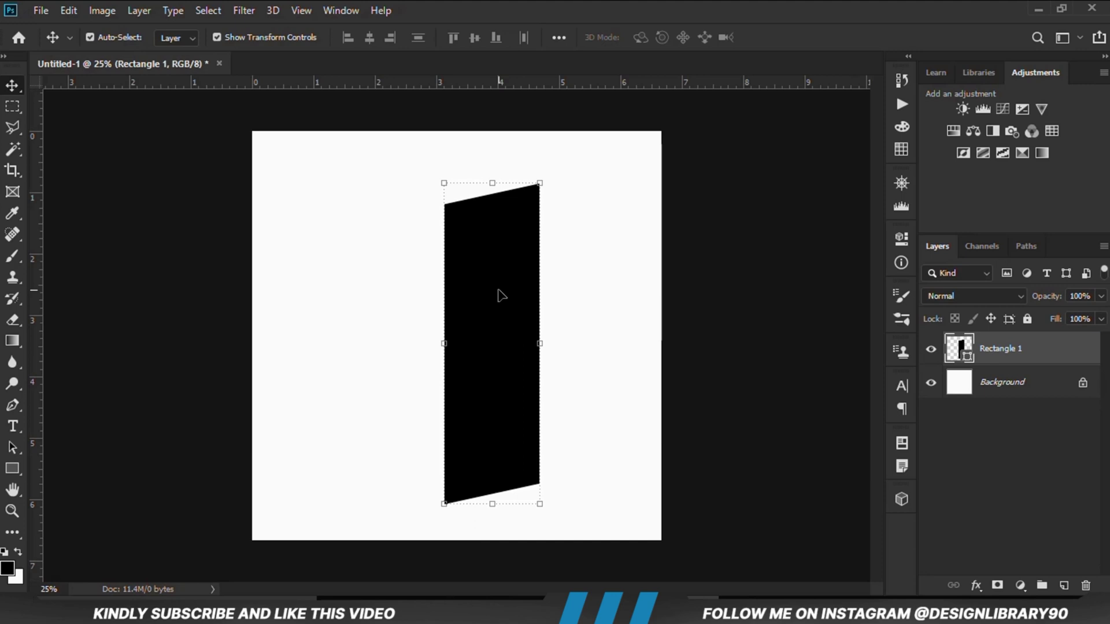
# Step: Duplicate the skewed rectangle to the left of the original and flip the copy horizontally
pyautogui.hotkey('ctrl', 'j')
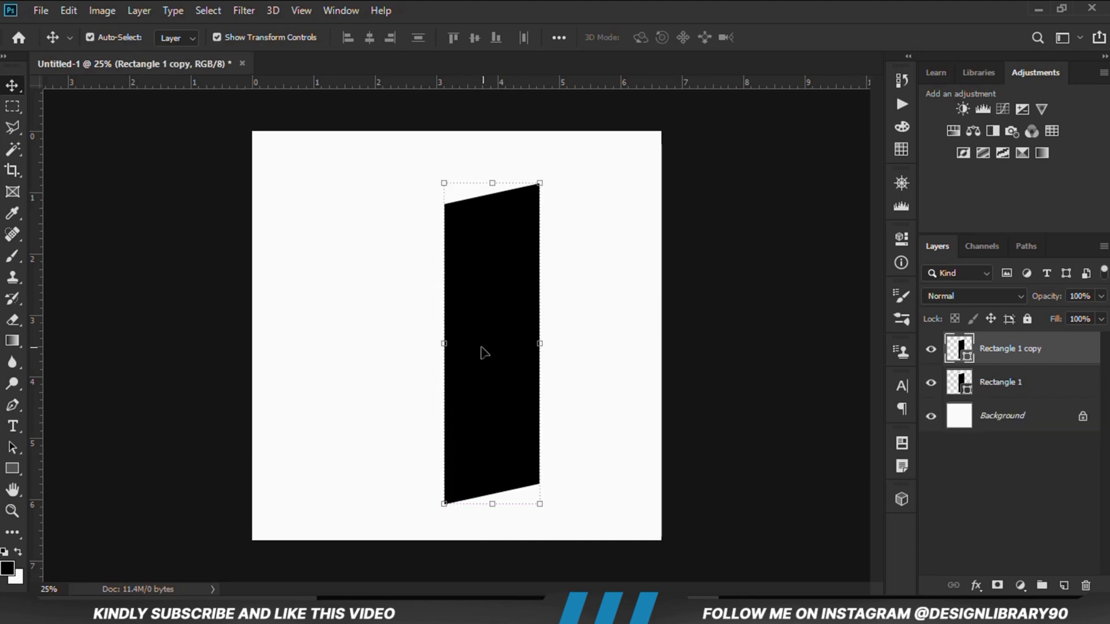
pyautogui.moveTo(484, 352); pyautogui.dragTo(401, 350)
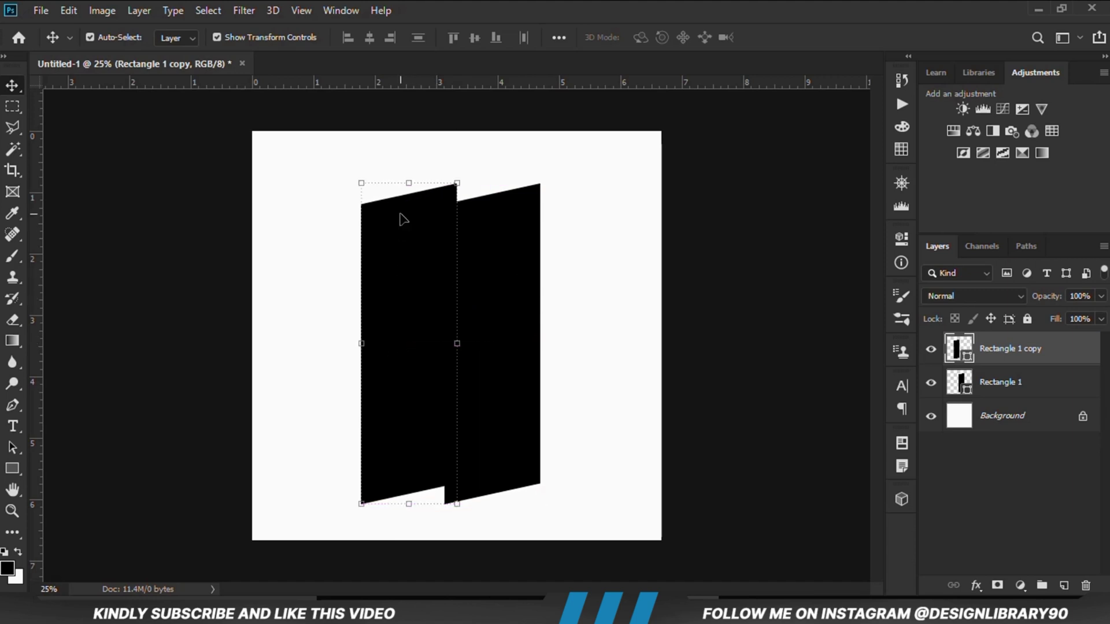
pyautogui.hotkey('ctrl', 't')
pyautogui.rightClick(415, 300)
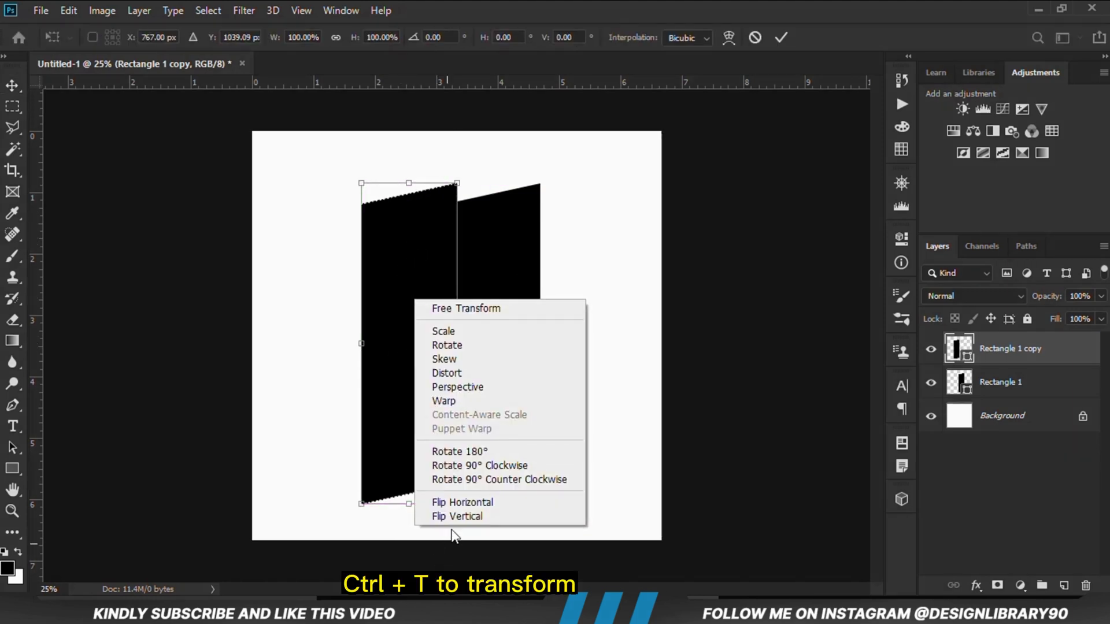
pyautogui.click(453, 503)
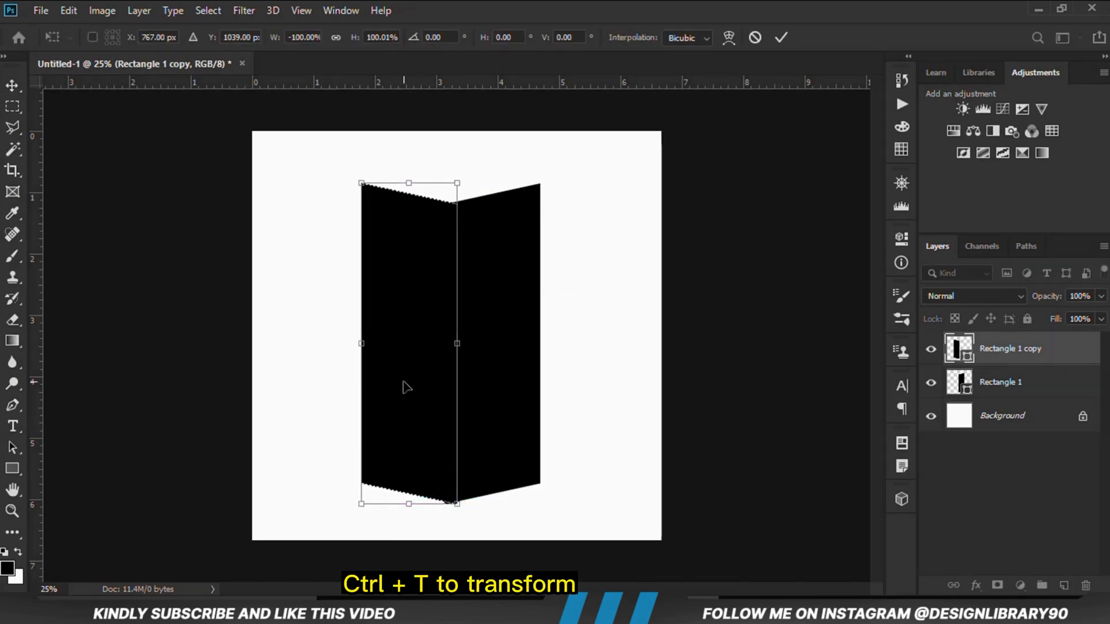
# Step: Move the flipped copy left until its inner edge meets the original rectangle's left edge, and apply the transform
pyautogui.moveTo(422, 372); pyautogui.dragTo(396, 364)
pyautogui.hotkey('ctrl', 'z')
pyautogui.scroll(2, 697, 443)
pyautogui.scroll(-3, 869, 393)
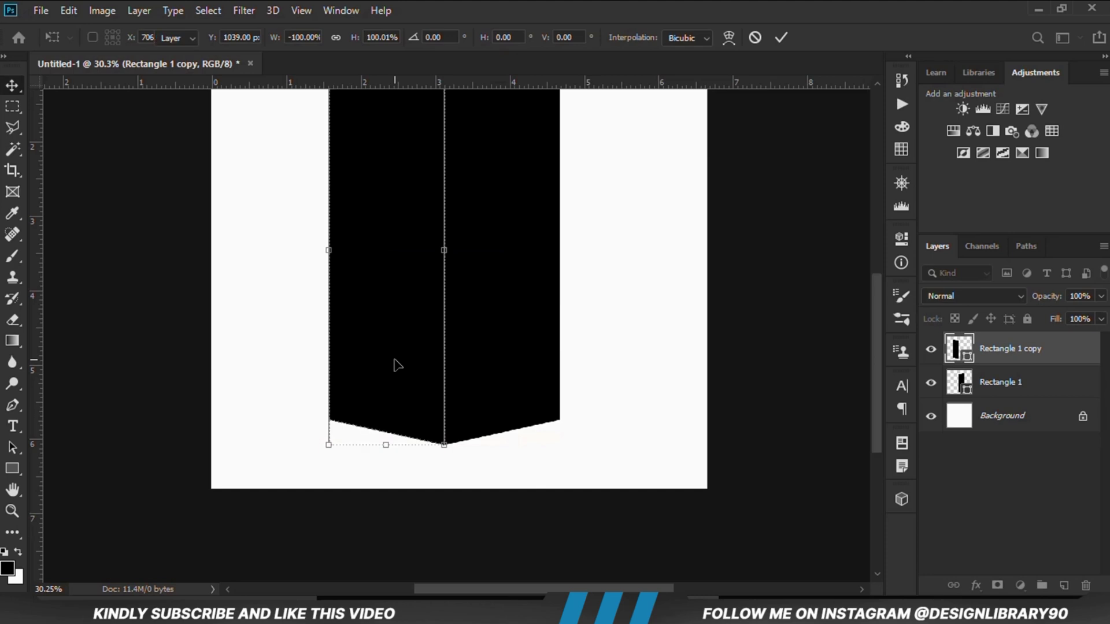
pyautogui.press('Return')
# Step: Nudge the flipped copy sideways in small increments until it sits flush against the original rectangle
pyautogui.scroll(5, 405, 381)
pyautogui.click(468, 476)
pyautogui.press('Left')
pyautogui.press('Left')
pyautogui.press('Left')
pyautogui.press('Left')
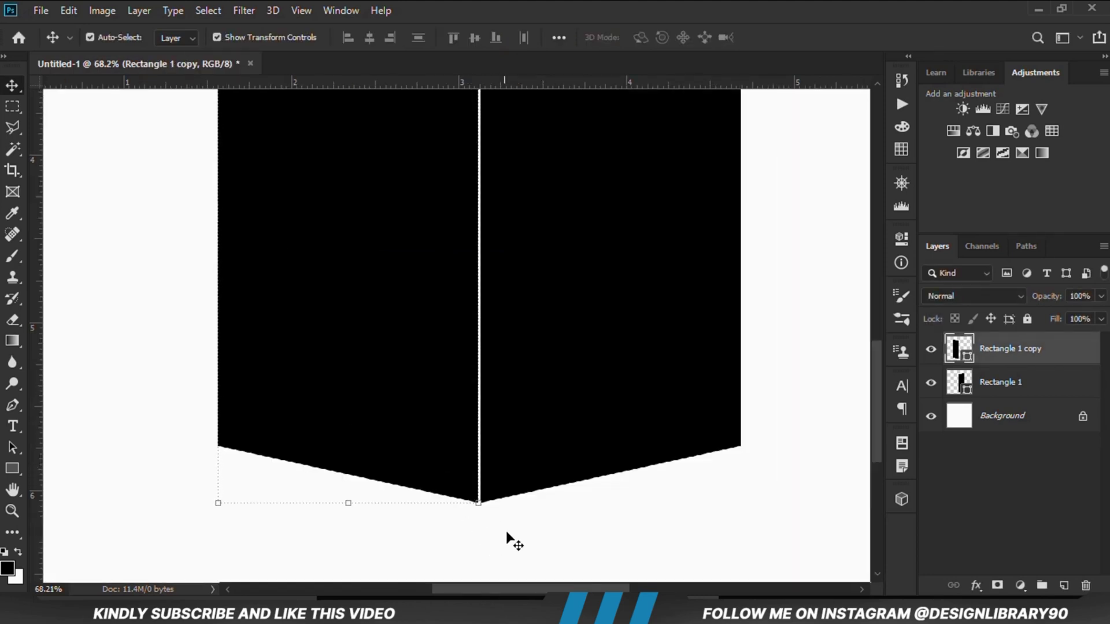
pyautogui.click(509, 538)
pyautogui.click(438, 456)
pyautogui.press('Right')
pyautogui.press('Right')
pyautogui.press('Right')
pyautogui.press('Right')
pyautogui.press('Right')
pyautogui.press('Right')
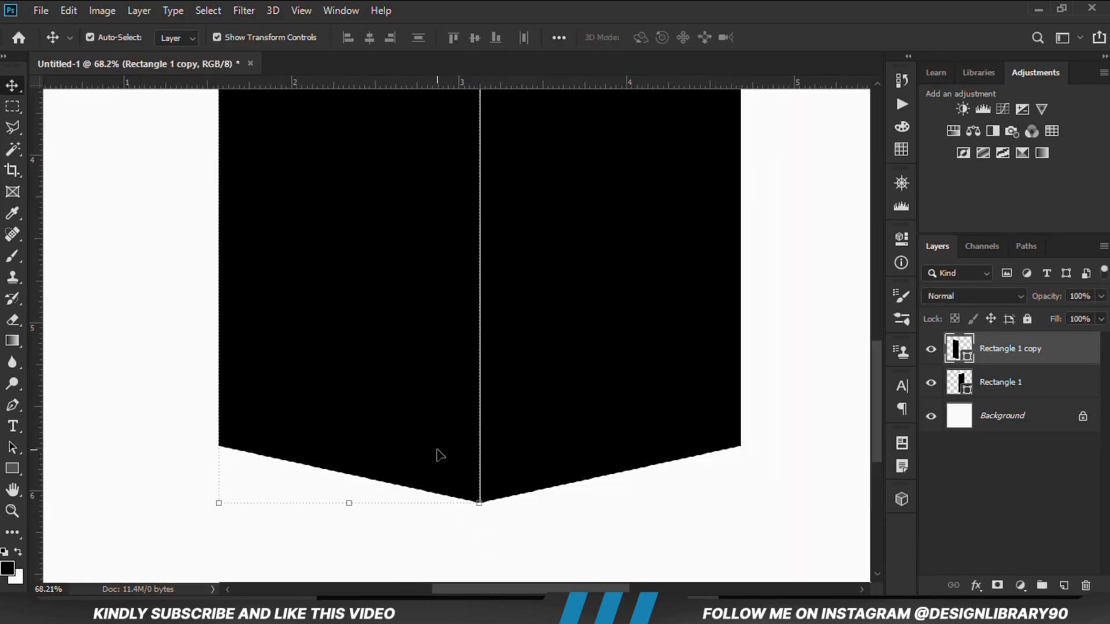
# Step: Narrow the left panel from its outer edge to about 74% of its width
pyautogui.scroll(-5, 461, 533)
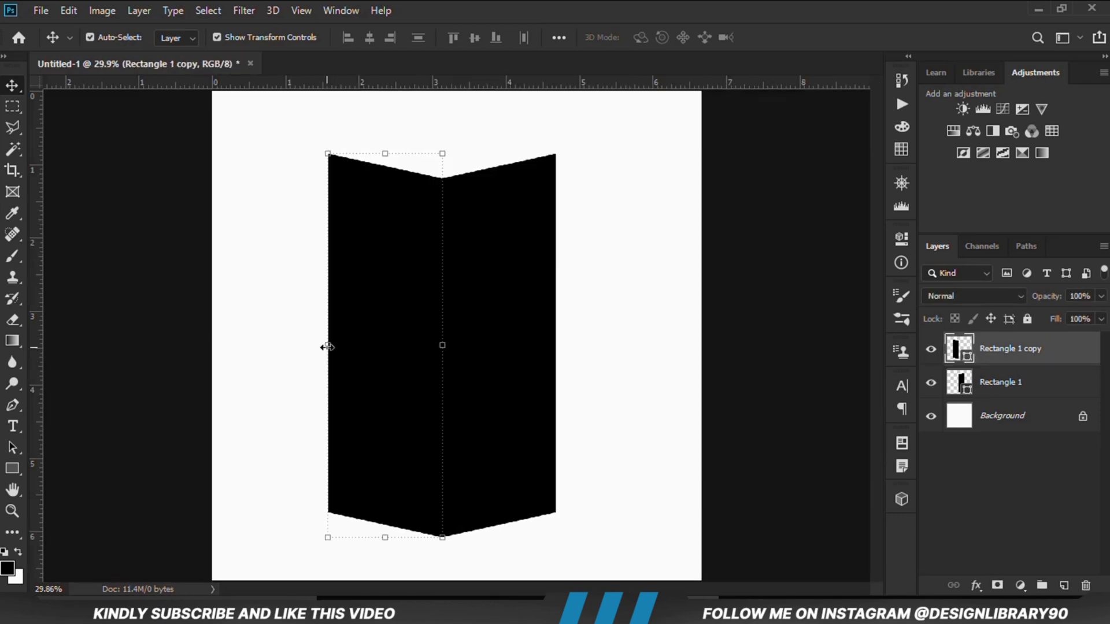
pyautogui.moveTo(327, 347); pyautogui.dragTo(357, 345)
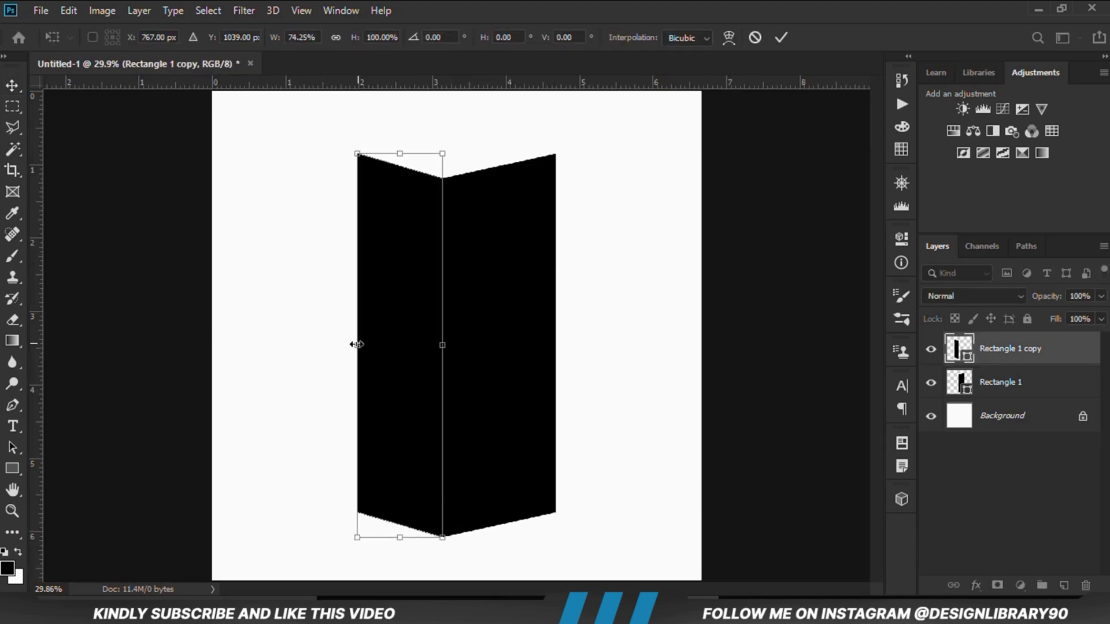
pyautogui.click(782, 37)
# Step: Narrow the left panel slightly more from its outer edge, scaling its width to about 94%
pyautogui.scroll(-1, 501, 453)
pyautogui.scroll(2, 352, 333)
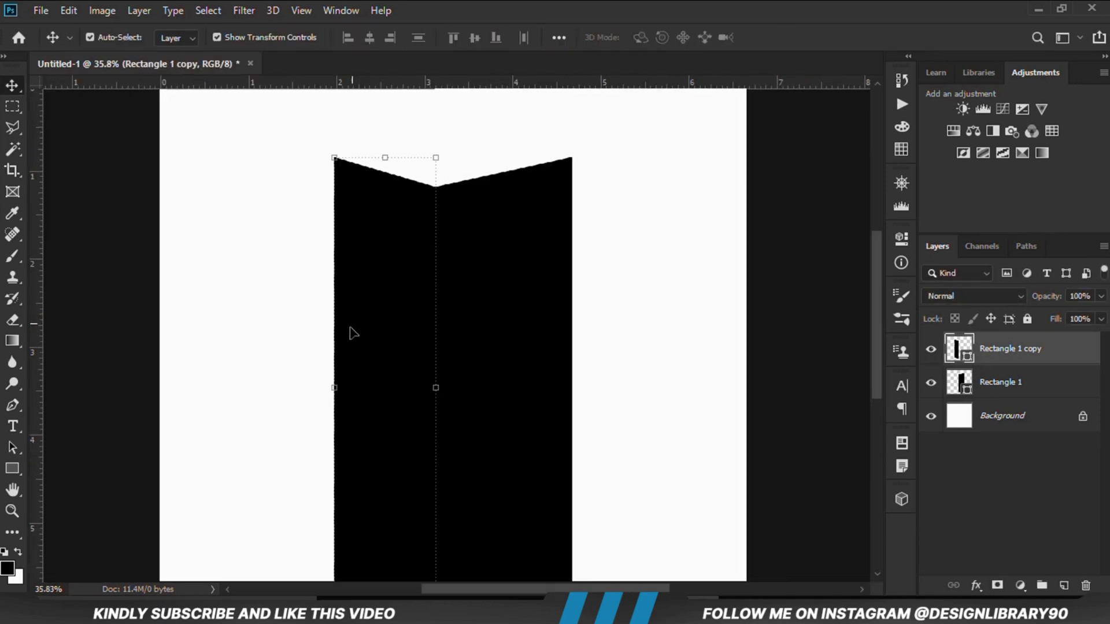
pyautogui.click(334, 388)
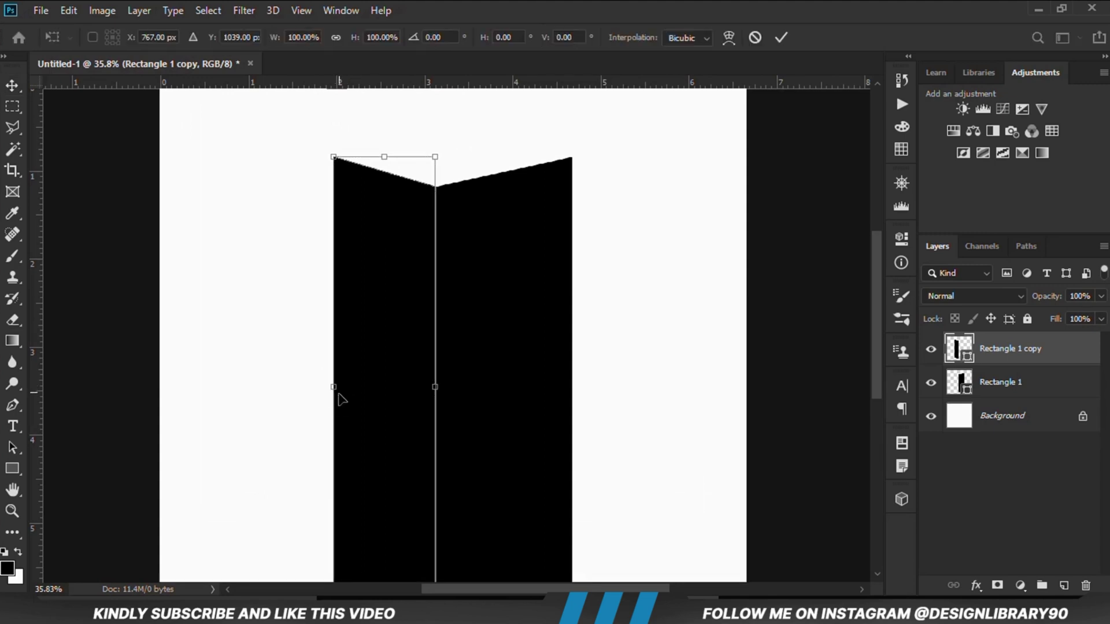
pyautogui.moveTo(335, 384); pyautogui.dragTo(340, 384)
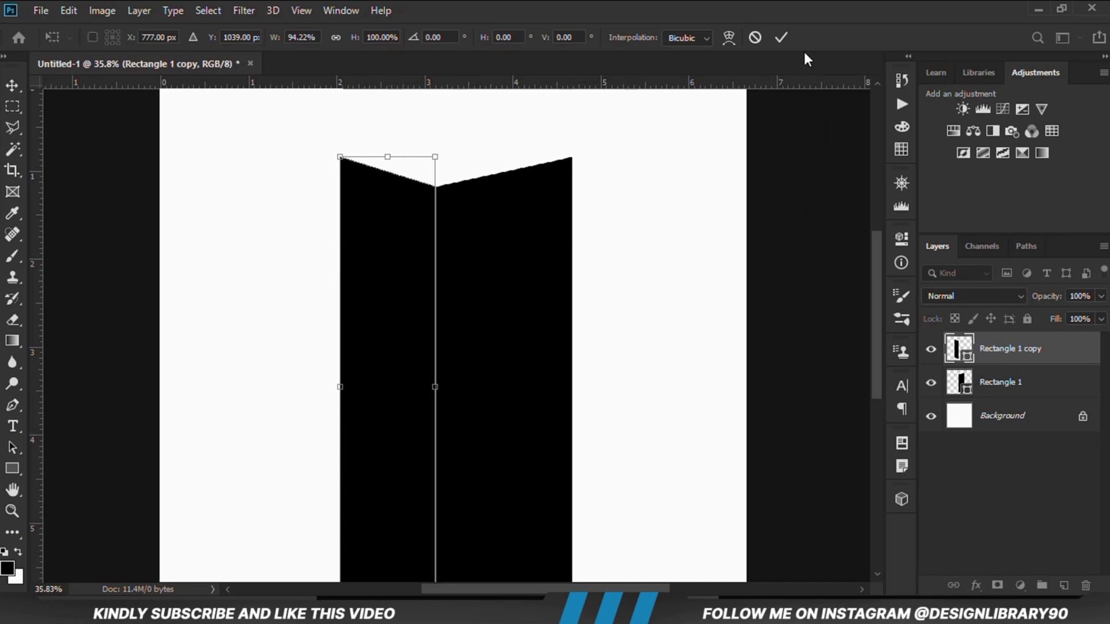
pyautogui.click(781, 39)
pyautogui.click(775, 324)
# Step: Select both panels and scale them down together to about 97%
pyautogui.moveTo(879, 369); pyautogui.dragTo(872, 330)
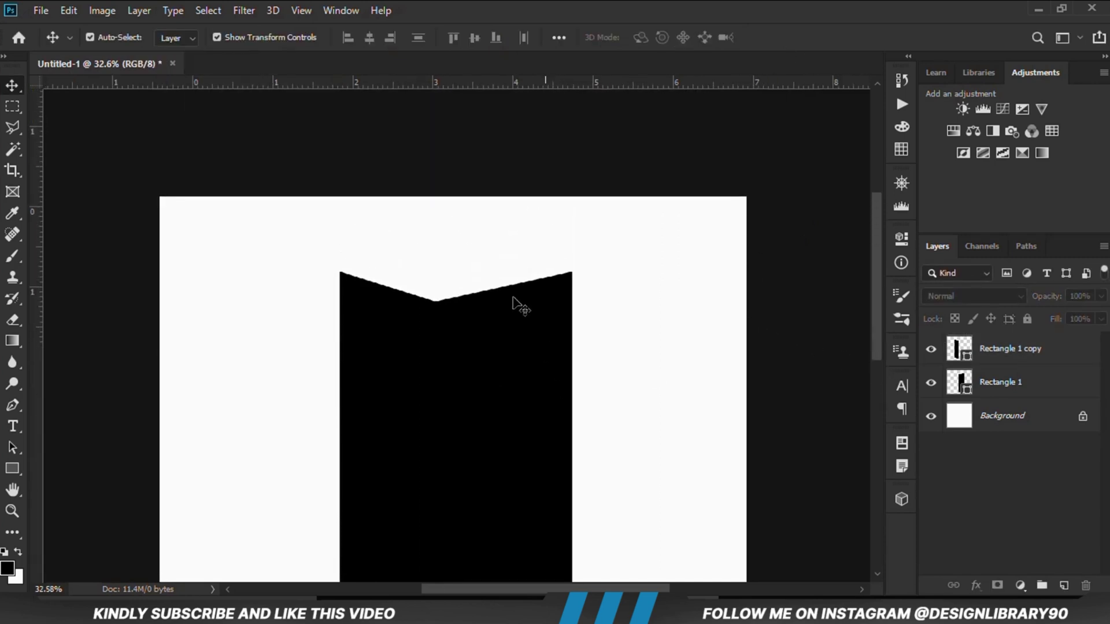
pyautogui.scroll(-2, 466, 322)
pyautogui.click(426, 303)
pyautogui.keyDown('shift'); pyautogui.click(481, 292); pyautogui.keyUp('shift')
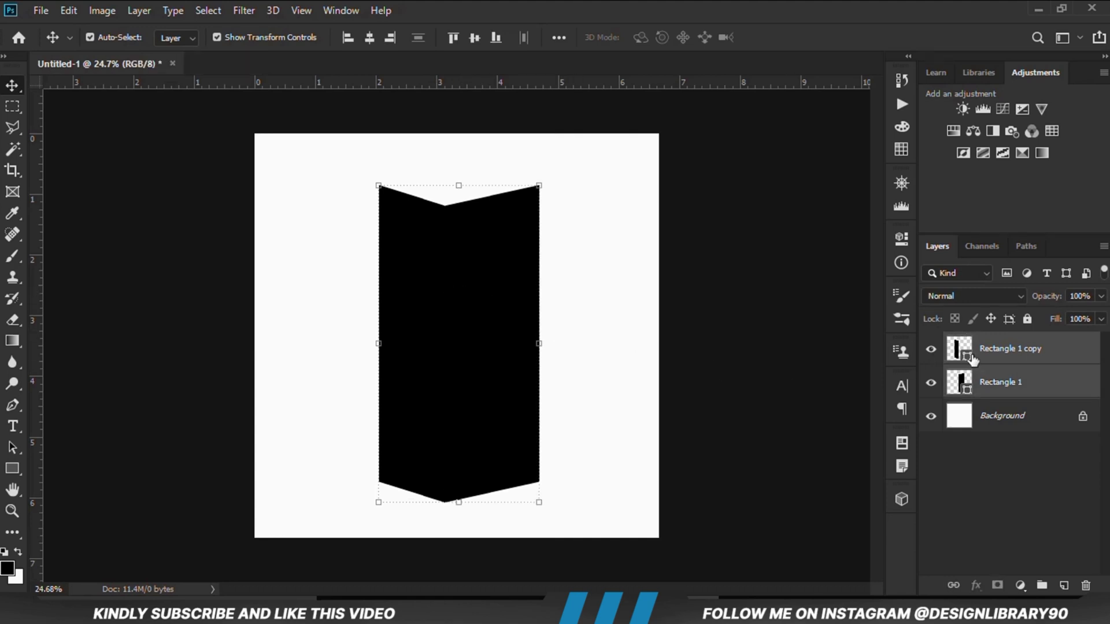
pyautogui.moveTo(537, 183); pyautogui.dragTo(533, 193)
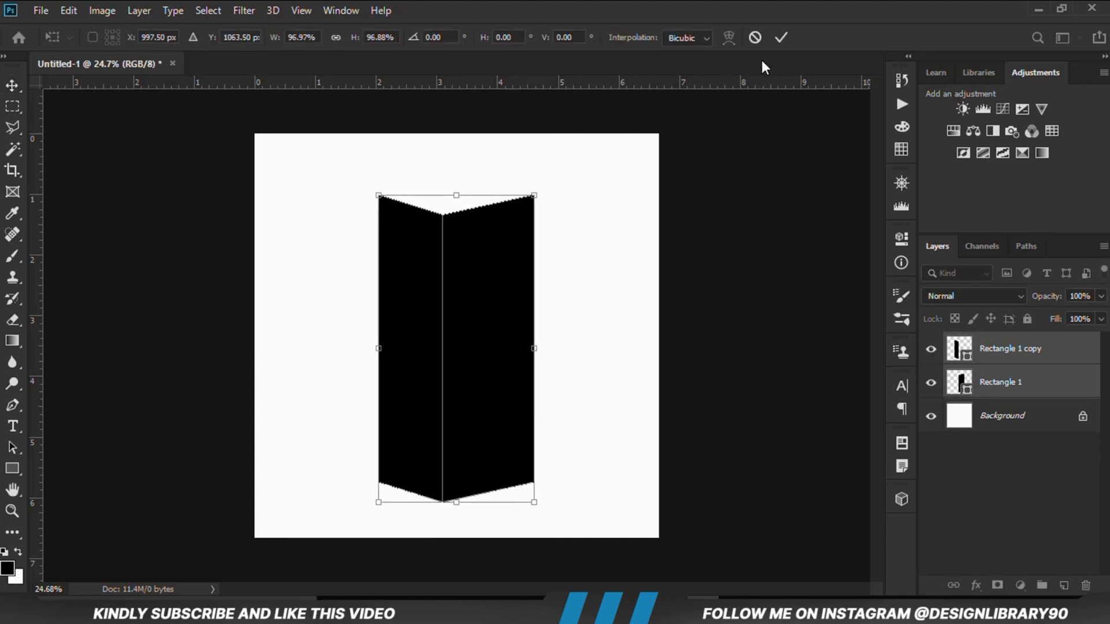
pyautogui.click(781, 38)
pyautogui.click(723, 264)
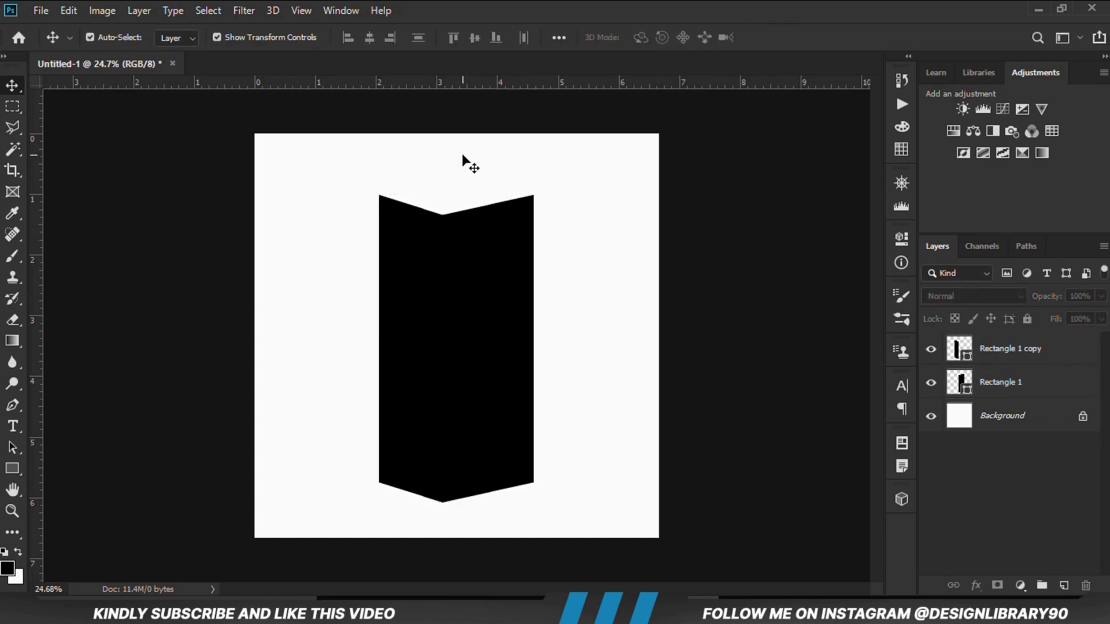
# Step: Add a new empty layer and place it beneath both rectangle layers, directly above the Background
pyautogui.click(1064, 586)
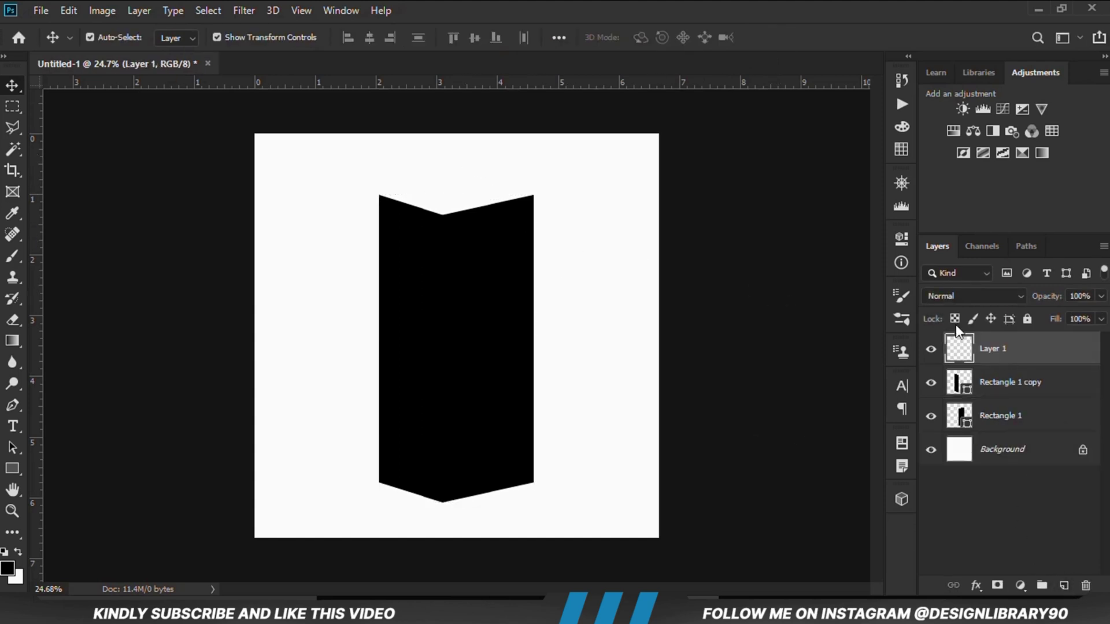
pyautogui.moveTo(997, 359); pyautogui.dragTo(1017, 431)
# Step: Outline a four-sided top face with the Polygonal Lasso, joining the panels' upper outer corners, the central fold and a back point above them
pyautogui.rightClick(12, 127)
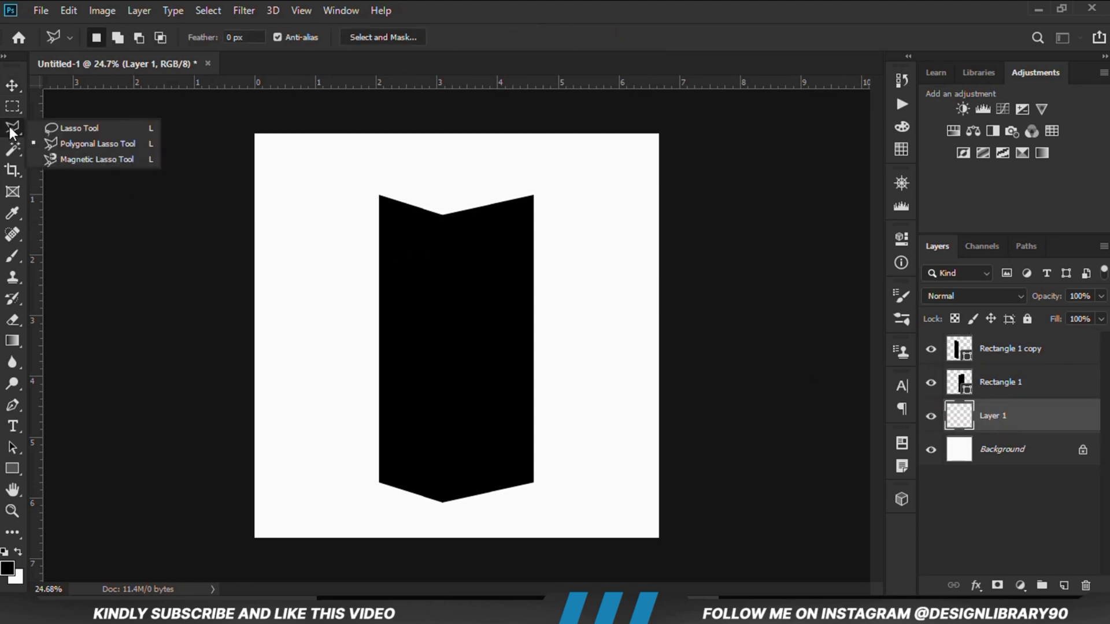
pyautogui.click(110, 143)
pyautogui.scroll(3, 421, 181)
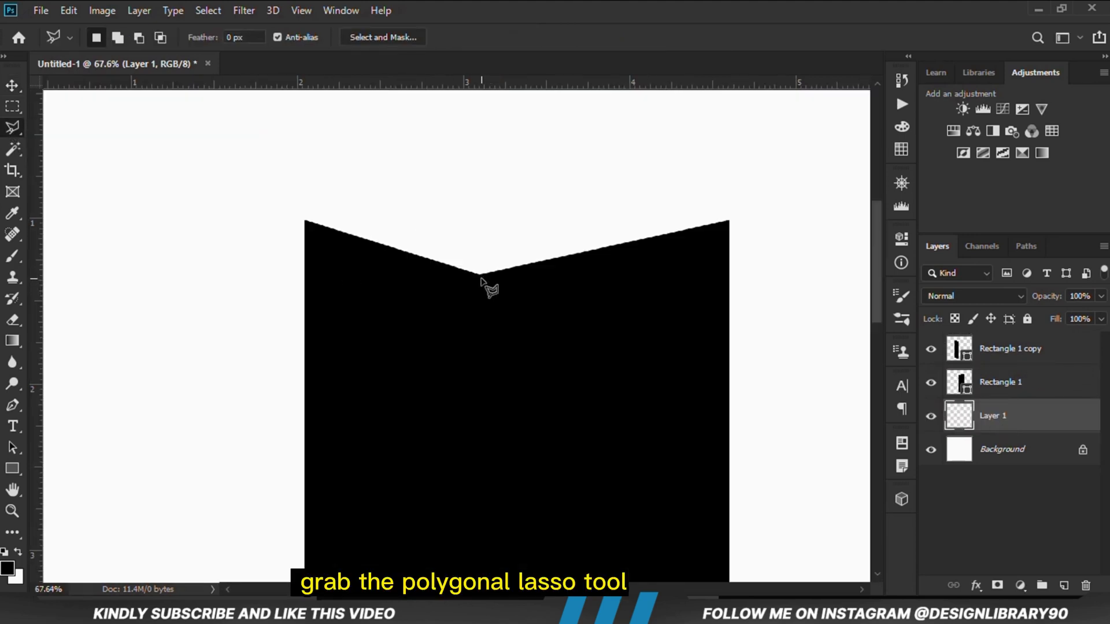
pyautogui.click(480, 277)
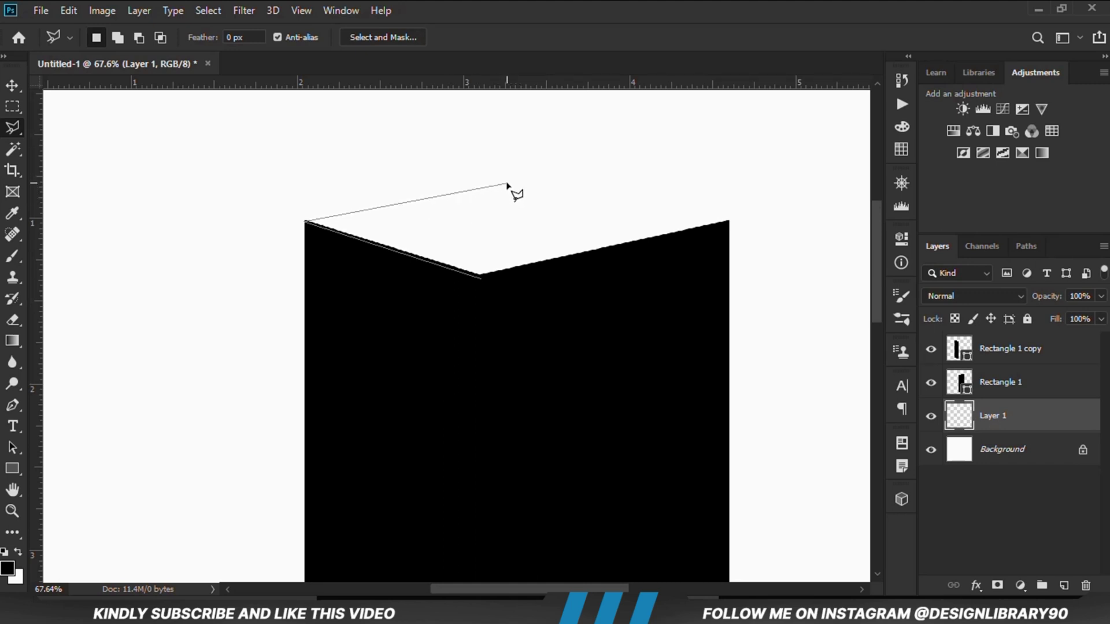
pyautogui.click(507, 184)
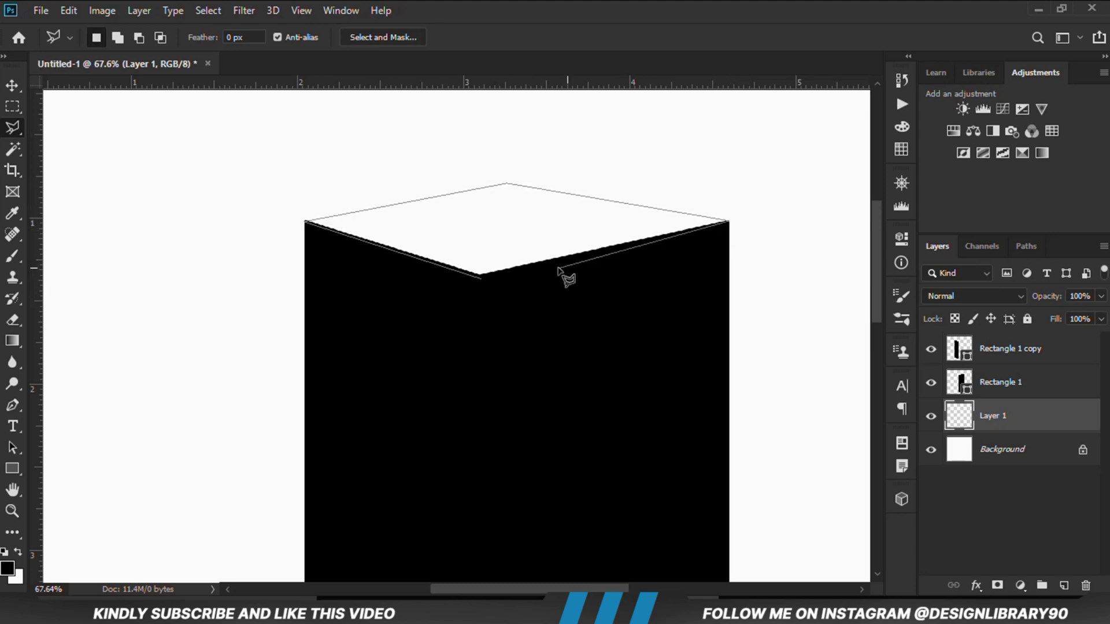
pyautogui.doubleClick(481, 277)
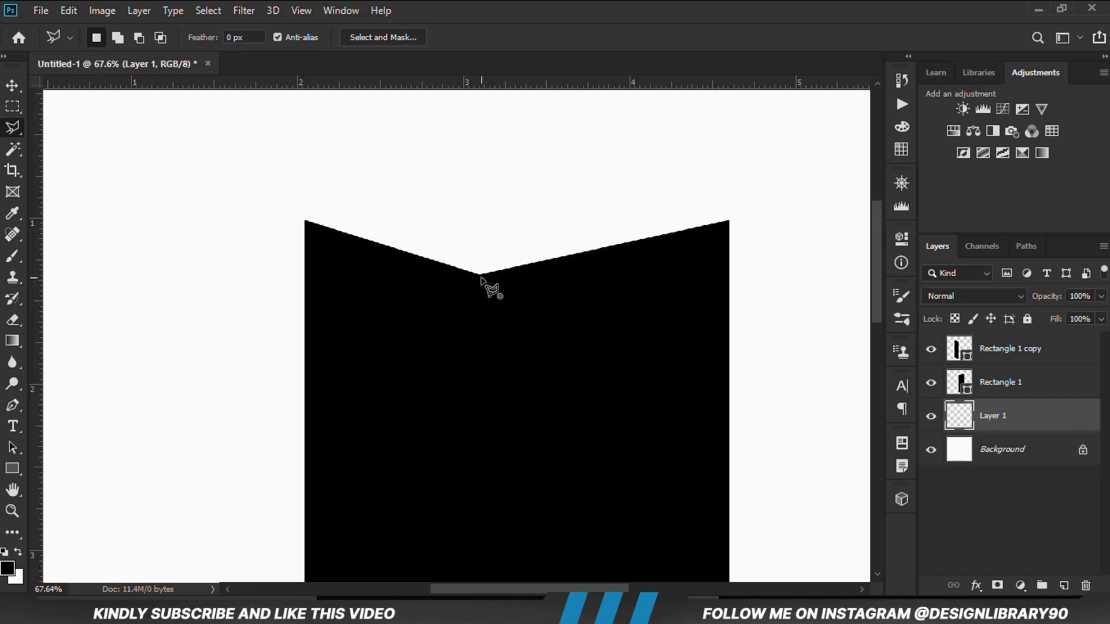
# Step: Fill the top-face selection on Layer 1 with the foreground color and deselect it
pyautogui.rightClick(495, 230)
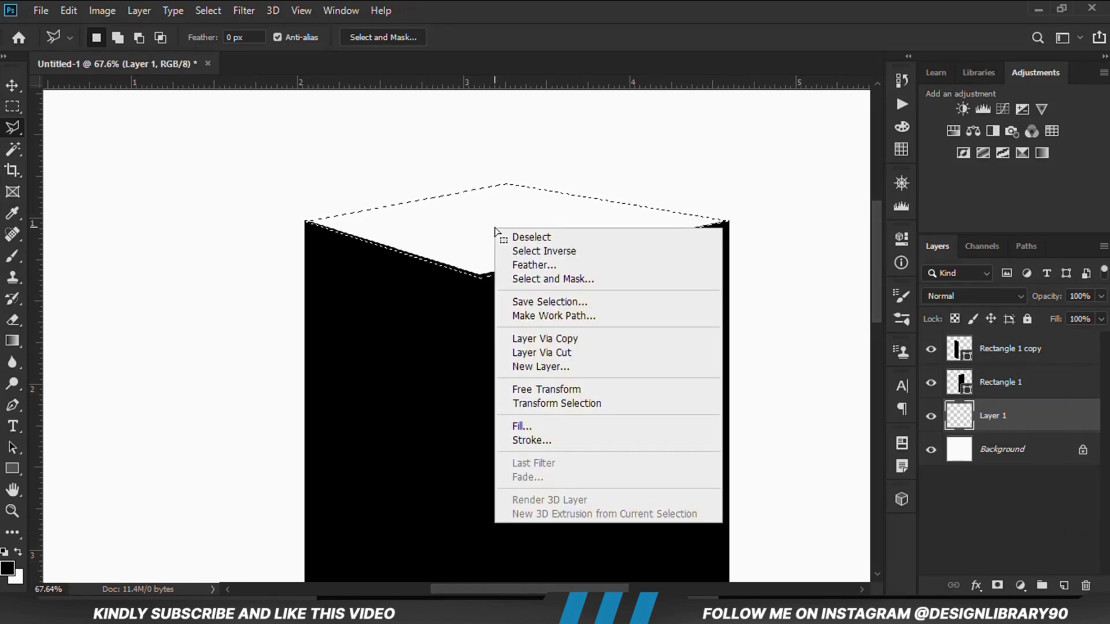
pyautogui.click(522, 426)
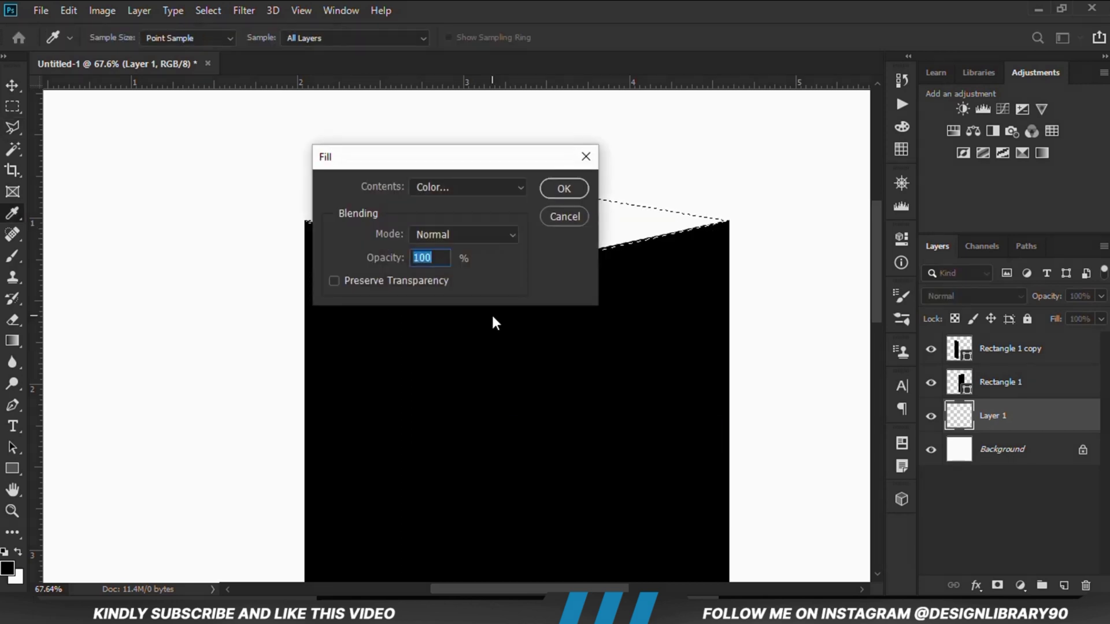
pyautogui.click(490, 188)
pyautogui.click(454, 200)
pyautogui.click(548, 192)
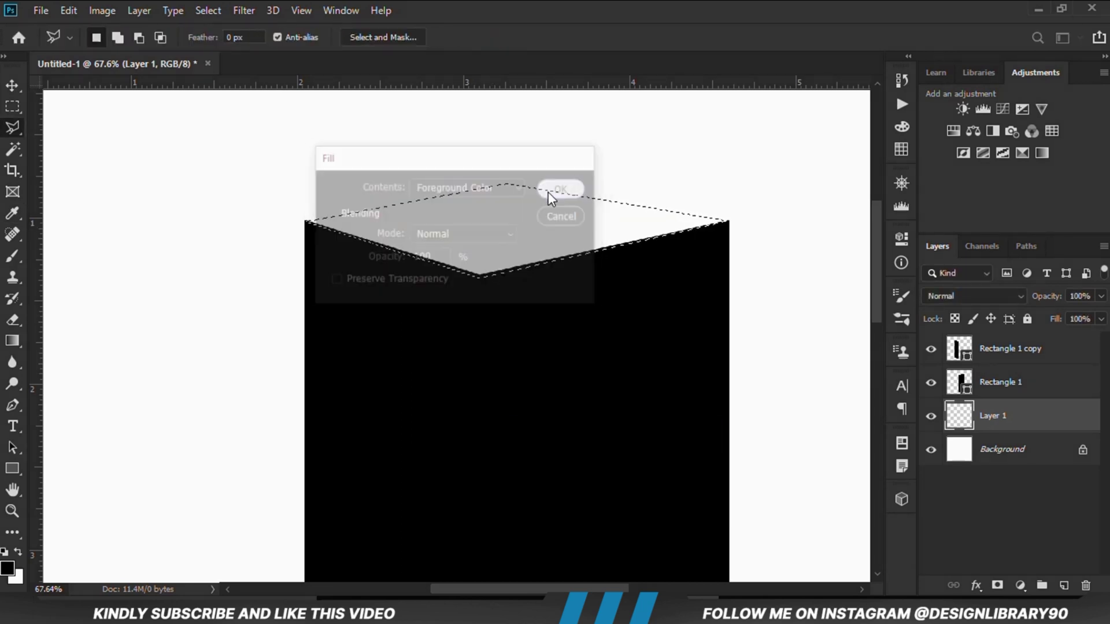
pyautogui.click(12, 85)
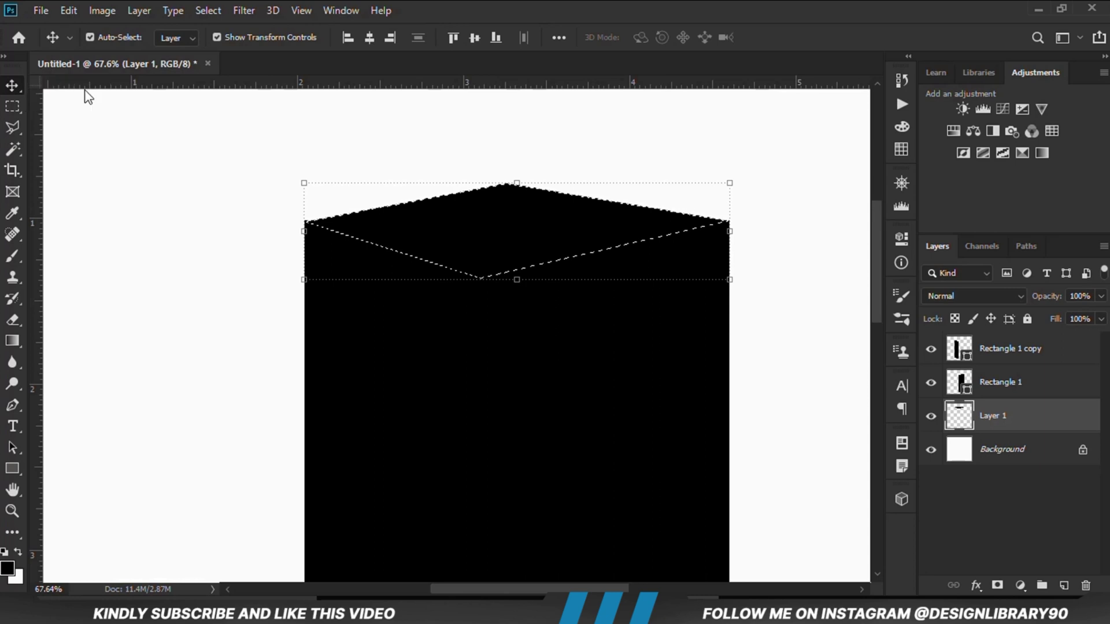
pyautogui.hotkey('ctrl', 'd')
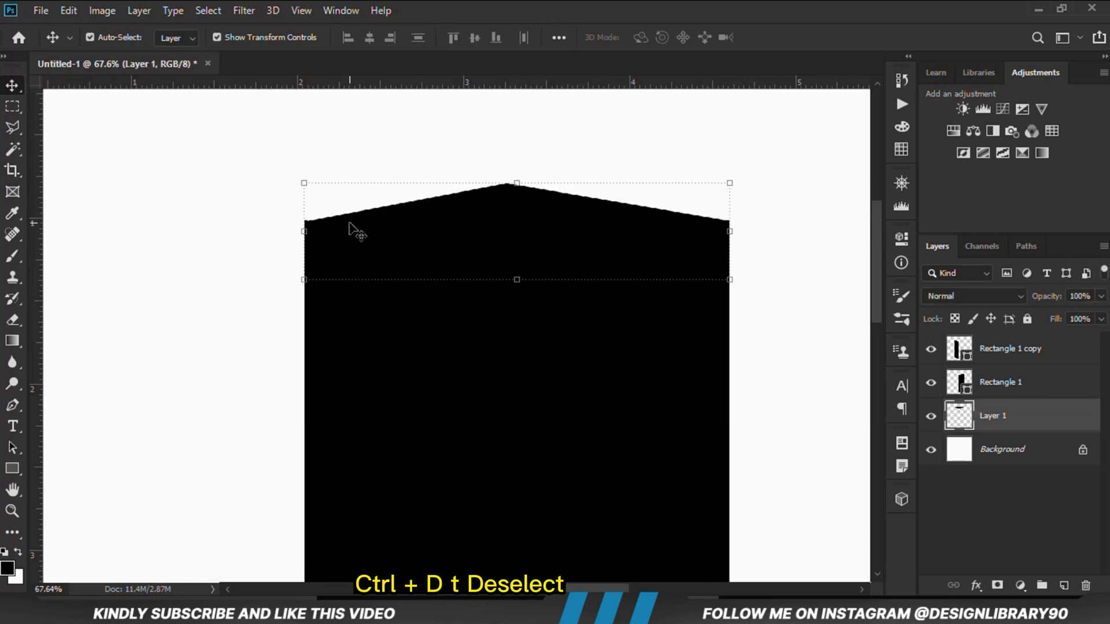
# Step: Nudge the filled top face slightly so its left corner lines up with the left panel's upper corner
pyautogui.scroll(8, 310, 207)
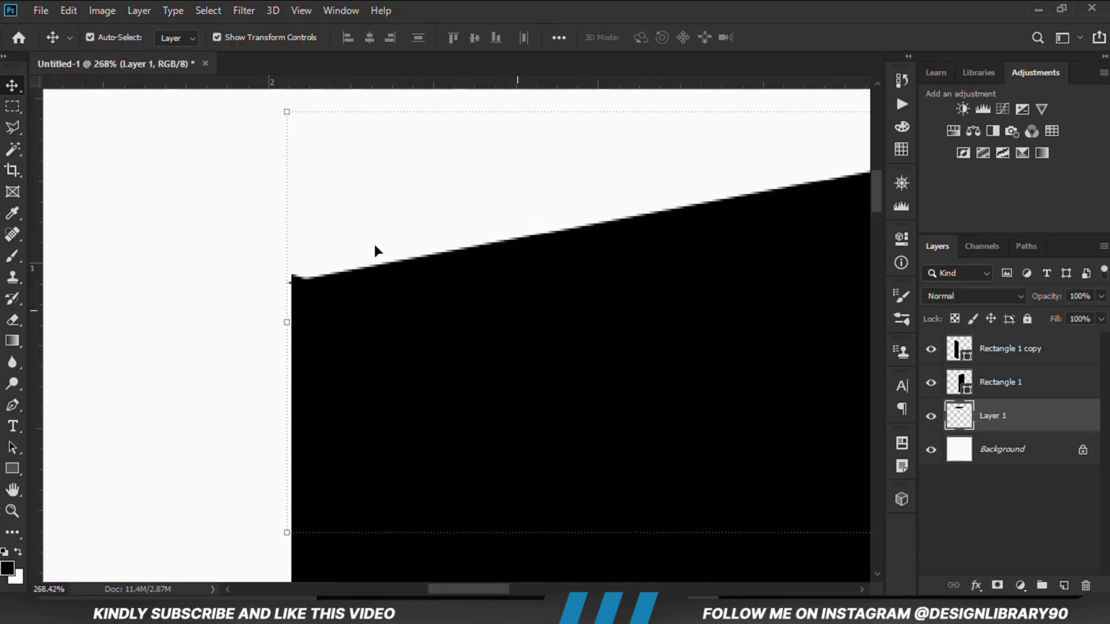
pyautogui.scroll(-1, 376, 246)
pyautogui.moveTo(403, 276)
pyautogui.mouseDown()
pyautogui.moveTo(410, 260)
pyautogui.moveTo(405, 273)
pyautogui.mouseUp()
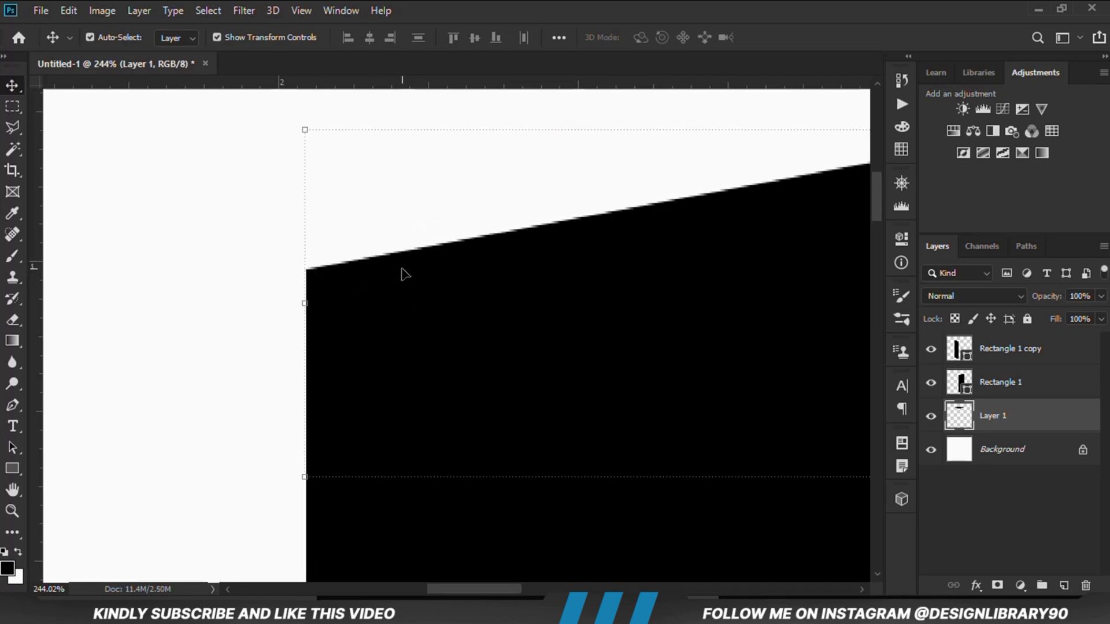
pyautogui.scroll(-2, 104, 230)
pyautogui.click(144, 297)
pyautogui.scroll(-3, 144, 297)
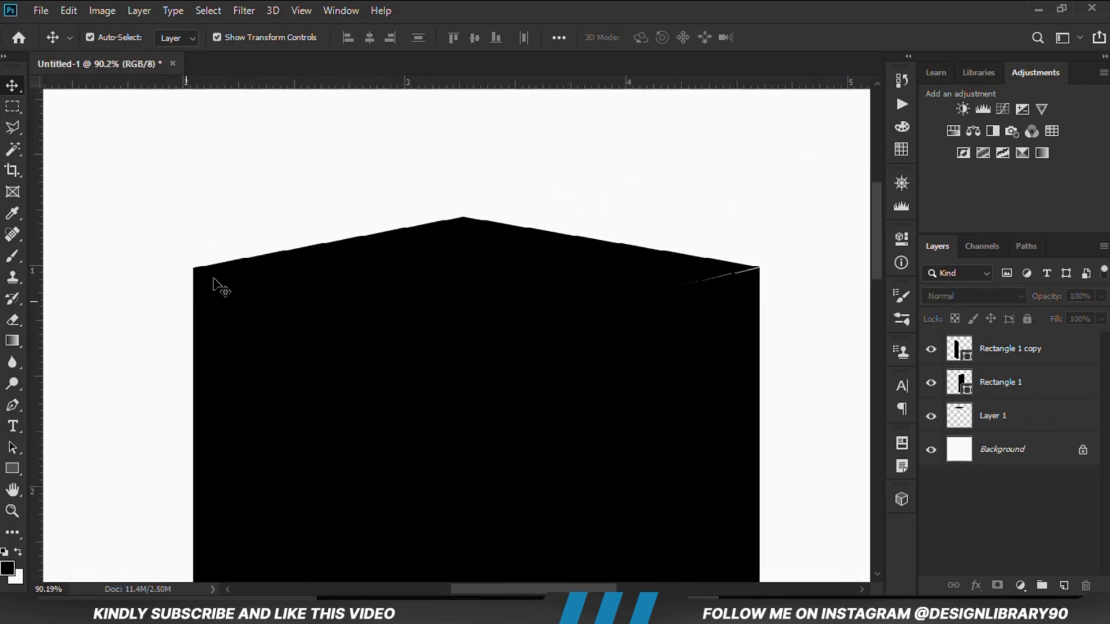
# Step: Distort the top face on Layer 1, lowering its right edge slightly to close the gap above the right panel
pyautogui.scroll(4, 804, 263)
pyautogui.click(632, 310)
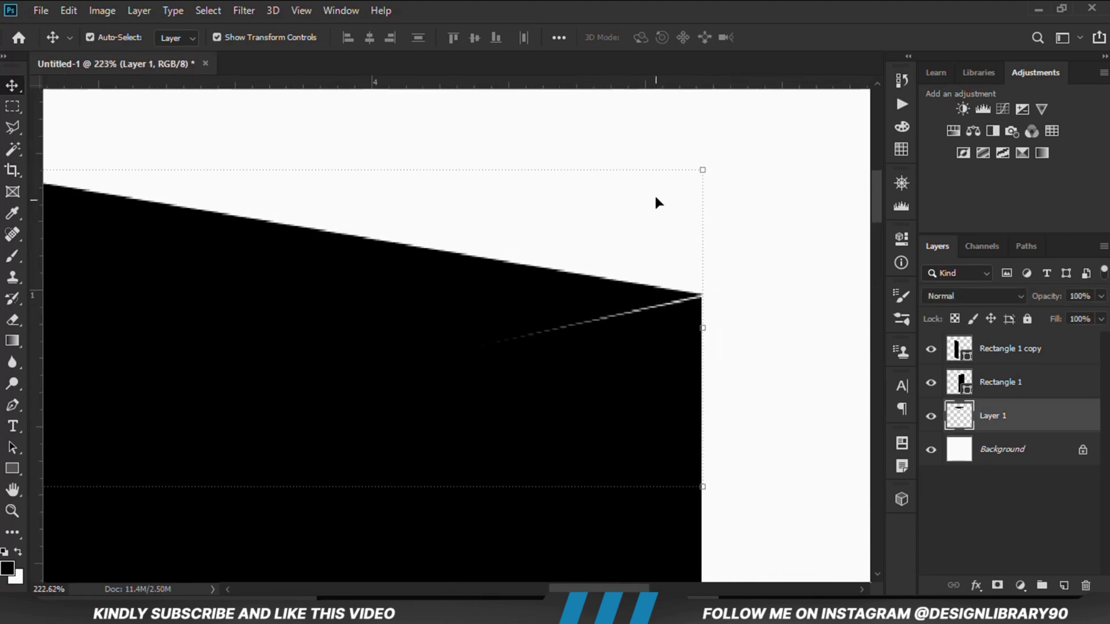
pyautogui.hotkey('ctrl', 't')
pyautogui.rightClick(659, 267)
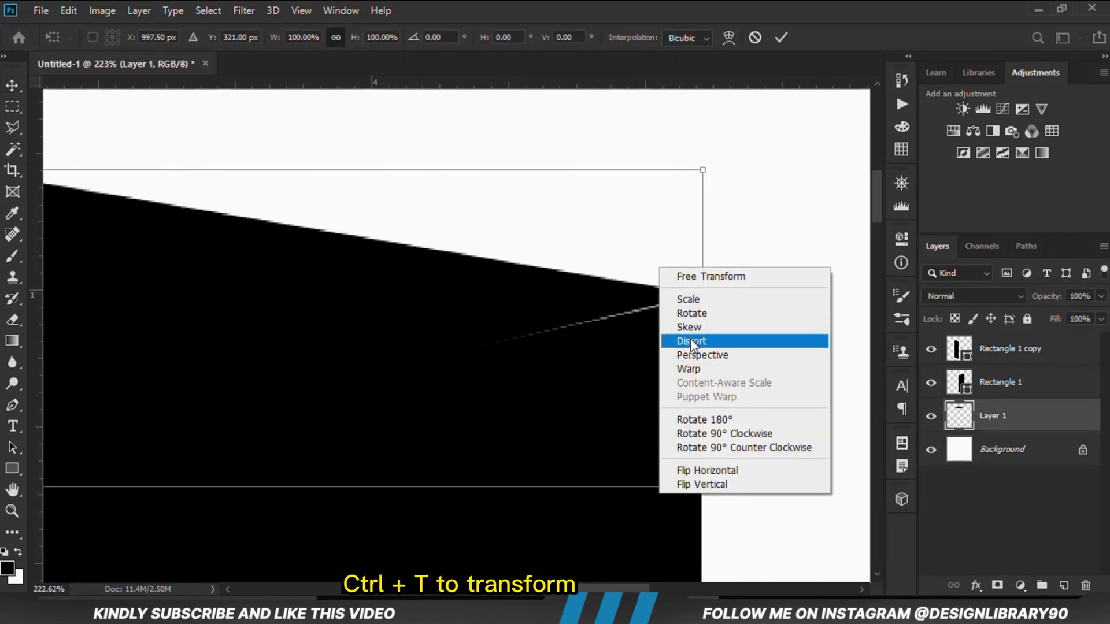
pyautogui.click(690, 339)
pyautogui.moveTo(701, 297); pyautogui.dragTo(702, 303)
pyautogui.moveTo(706, 174); pyautogui.dragTo(701, 179)
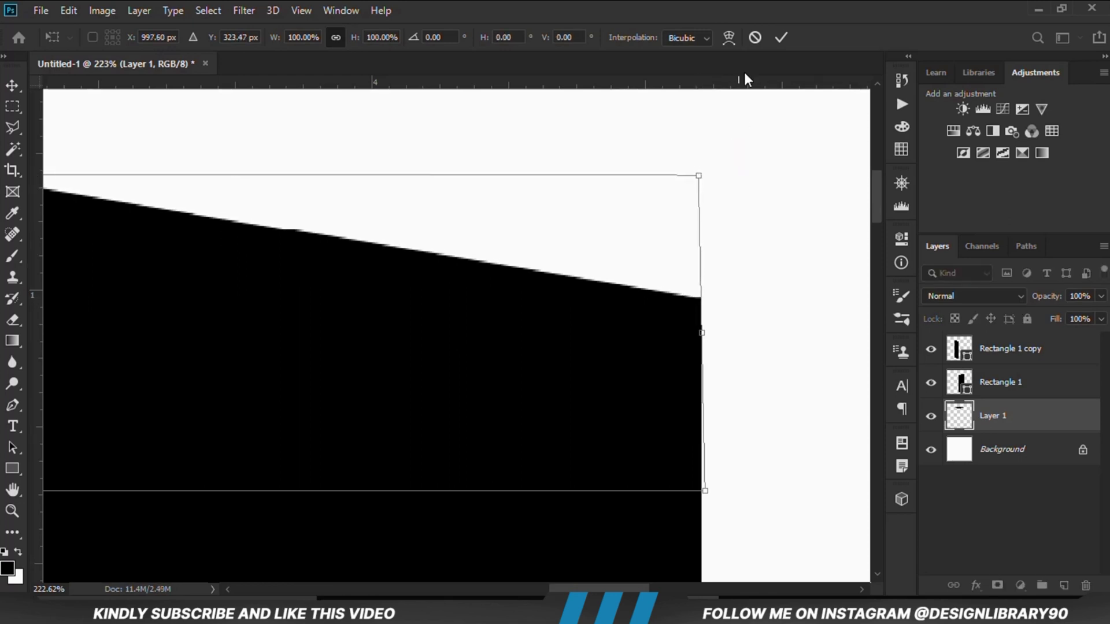
pyautogui.click(781, 37)
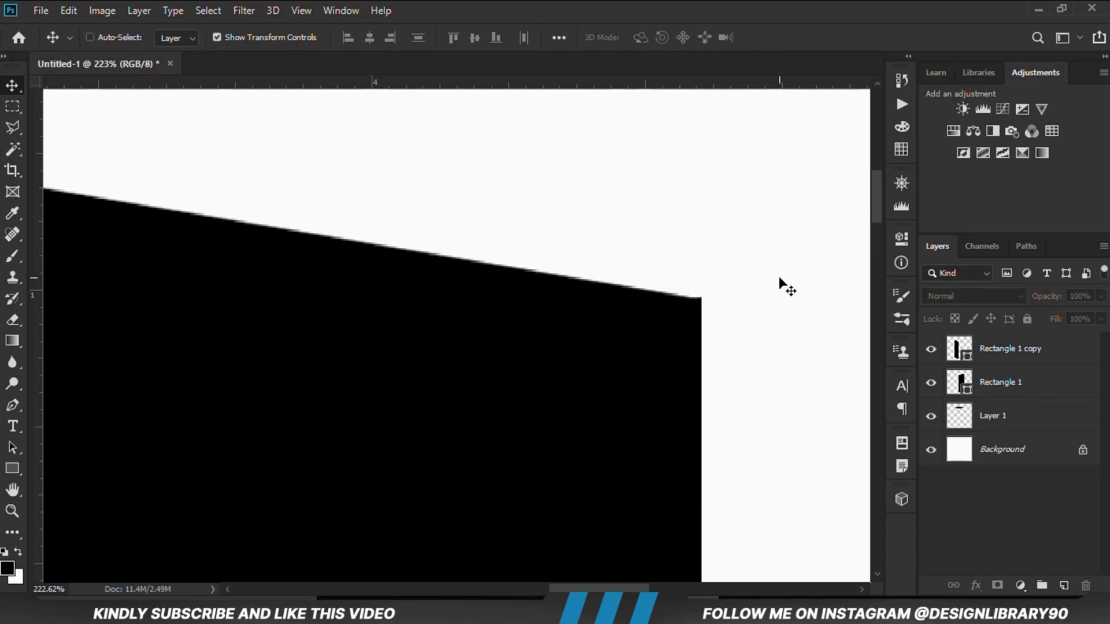
# Step: Distort the top face on Layer 1, pulling its left edge slightly outward and up to remove the notch at the left corner
pyautogui.hotkey('ctrl', '0')
pyautogui.scroll(7, 365, 142)
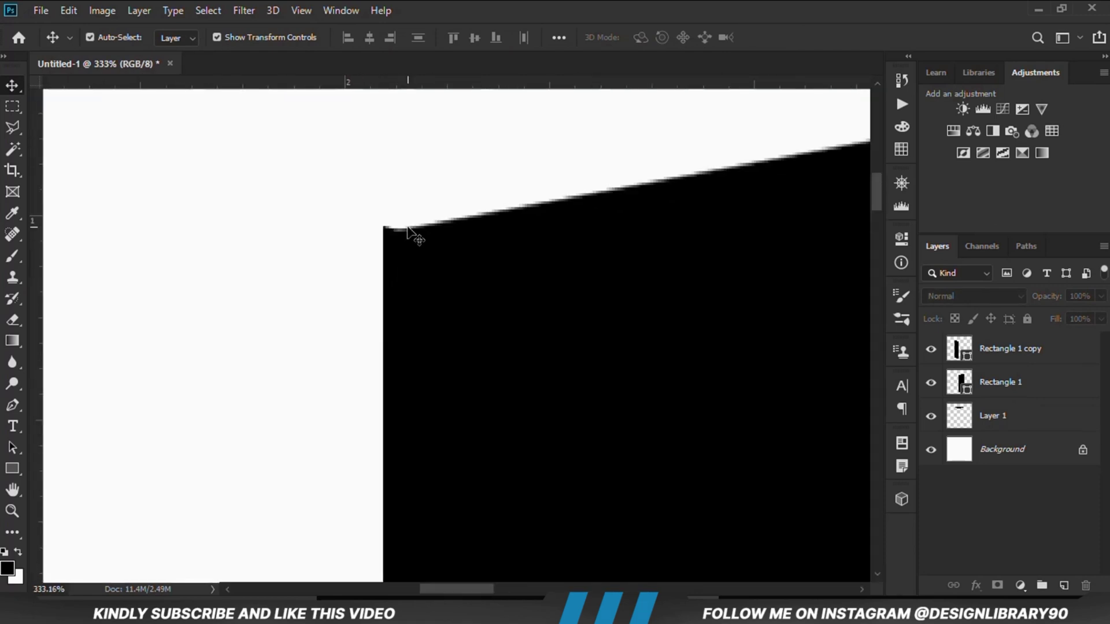
pyautogui.click(410, 238)
pyautogui.click(931, 416)
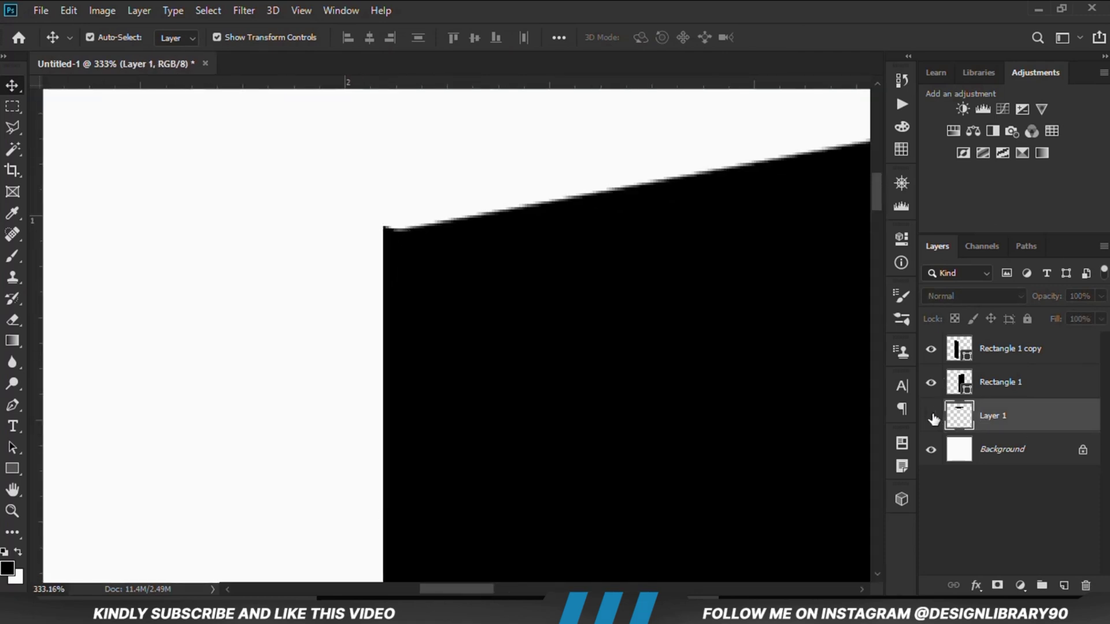
pyautogui.click(931, 415)
pyautogui.hotkey('ctrl', 't')
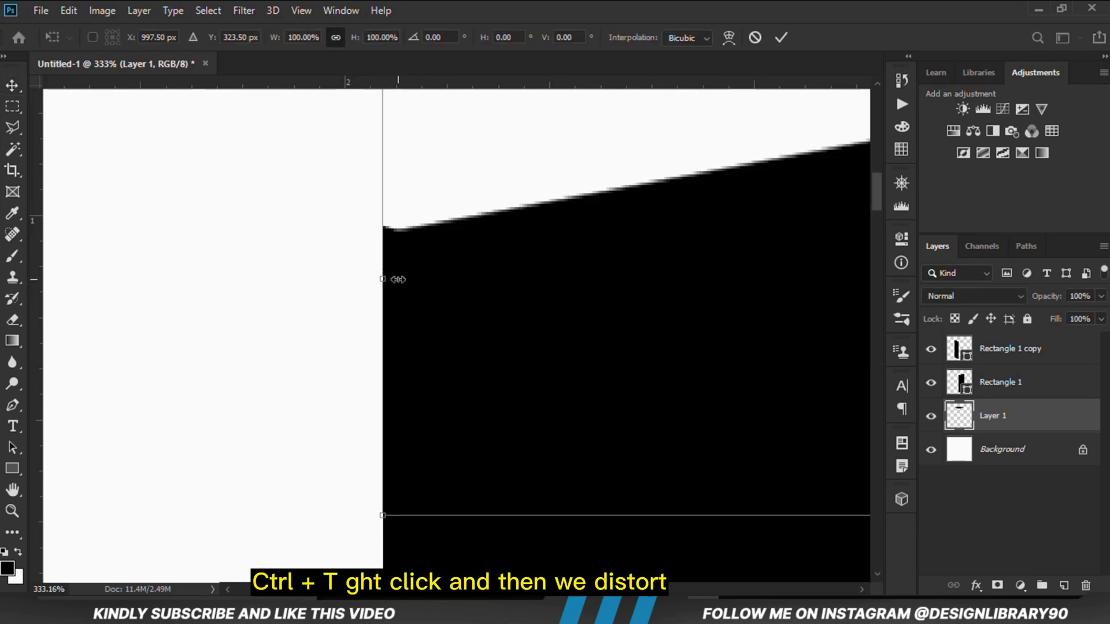
pyautogui.rightClick(398, 281)
pyautogui.click(433, 355)
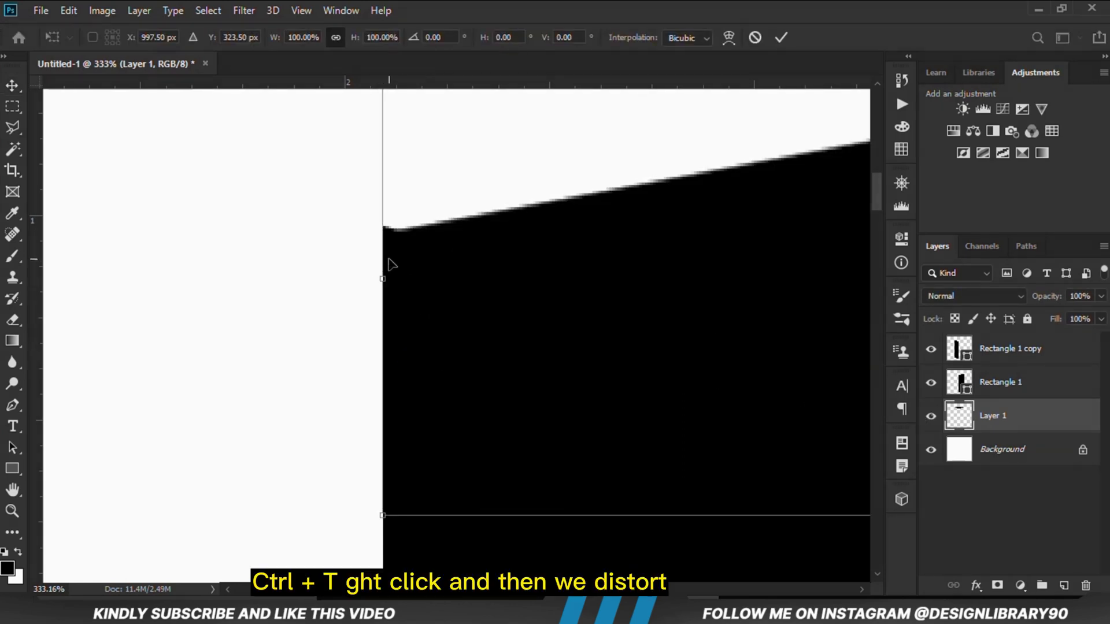
pyautogui.moveTo(382, 245); pyautogui.dragTo(372, 237)
pyautogui.click(782, 38)
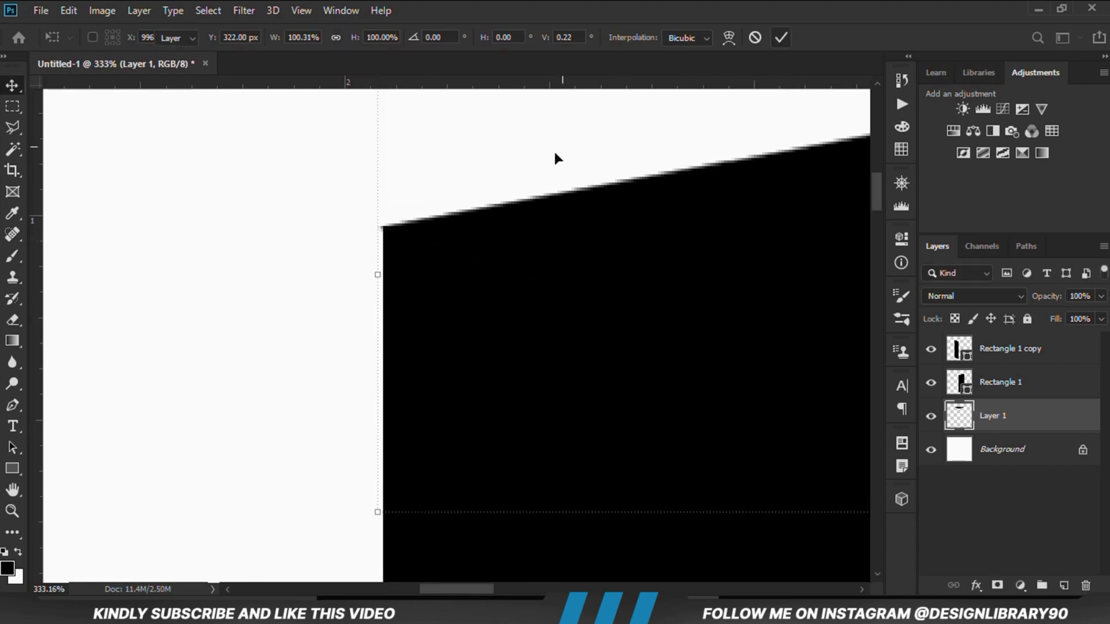
# Step: Distort the top face once more, lowering its left edge slightly to close the thin gap above the left panel
pyautogui.hotkey('ctrl', 't')
pyautogui.rightClick(389, 274)
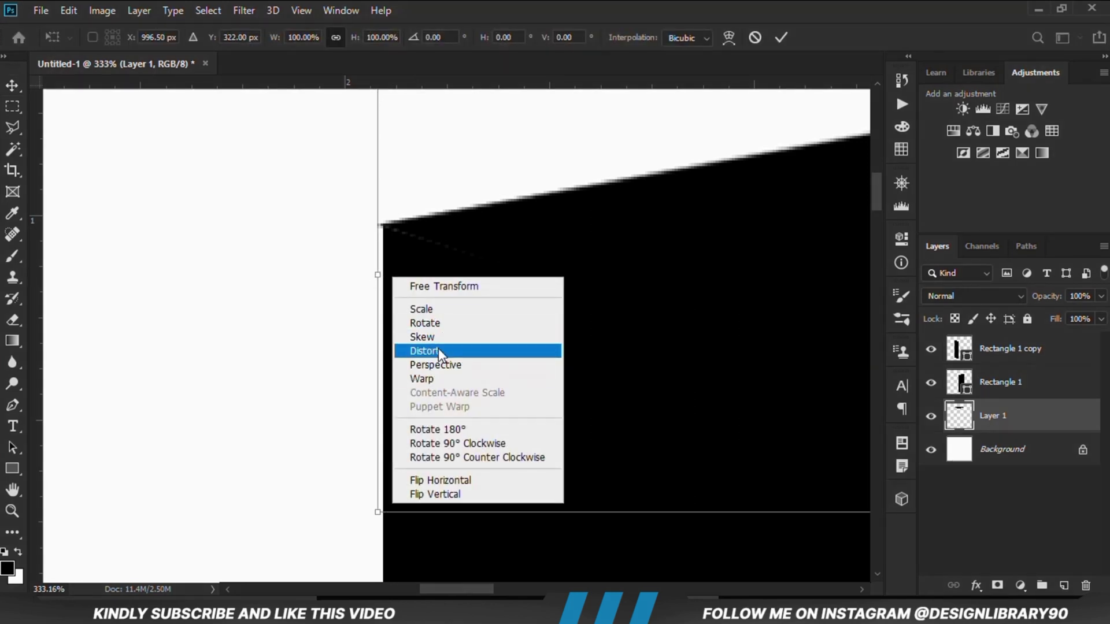
pyautogui.click(438, 351)
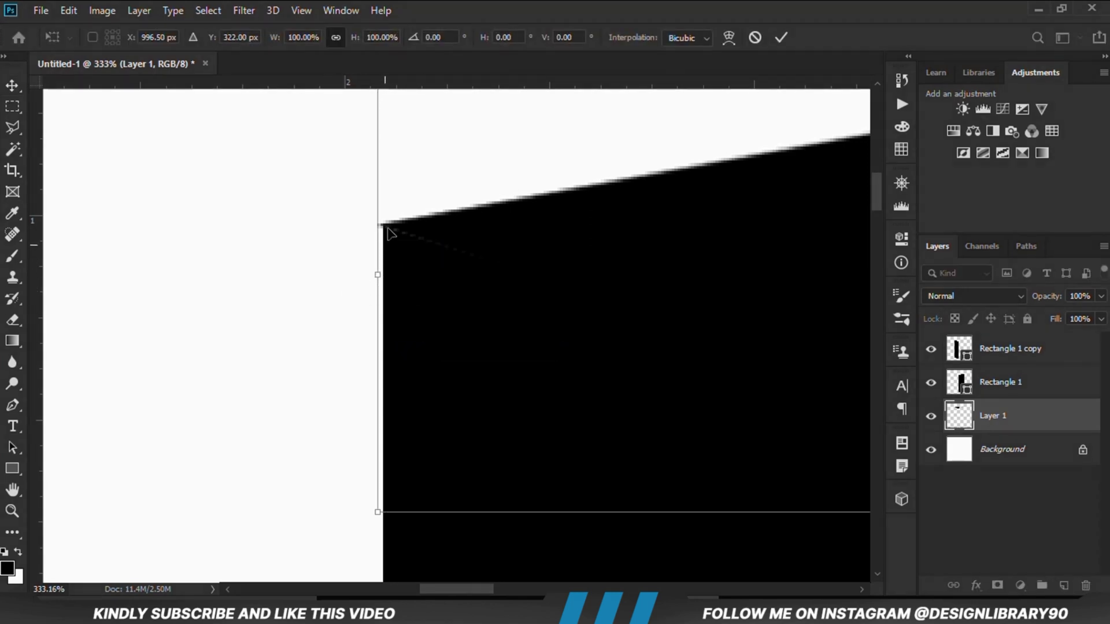
pyautogui.moveTo(380, 228); pyautogui.dragTo(373, 231)
pyautogui.click(780, 38)
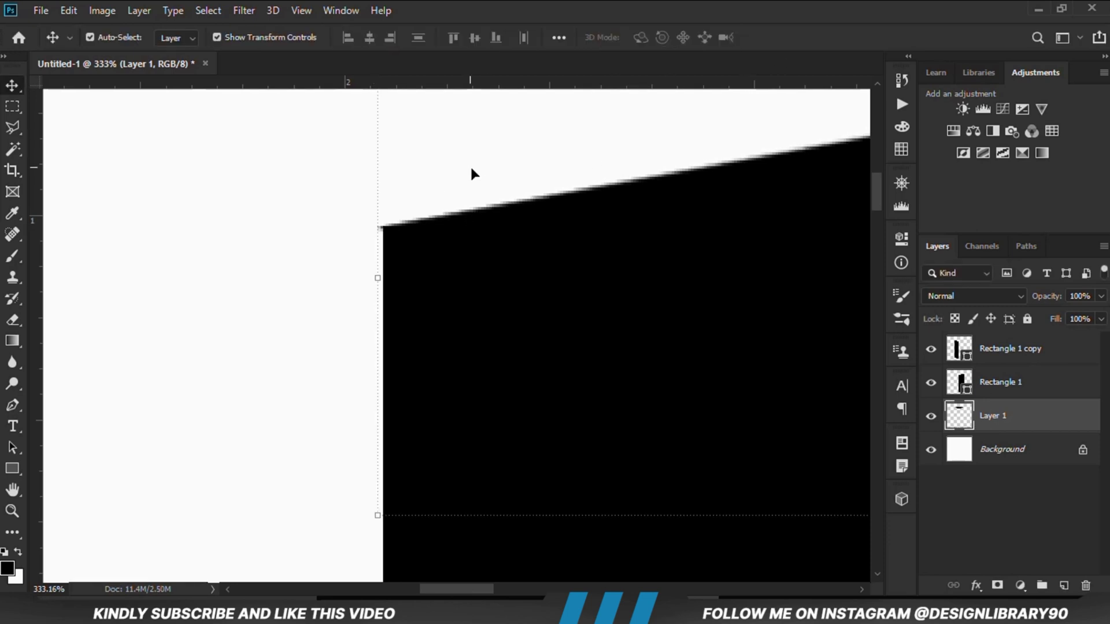
# Step: Select the sliver overhanging the left panel's upper outer corner with the Polygonal Lasso, delete it from Layer 1 and deselect
pyautogui.rightClick(13, 129)
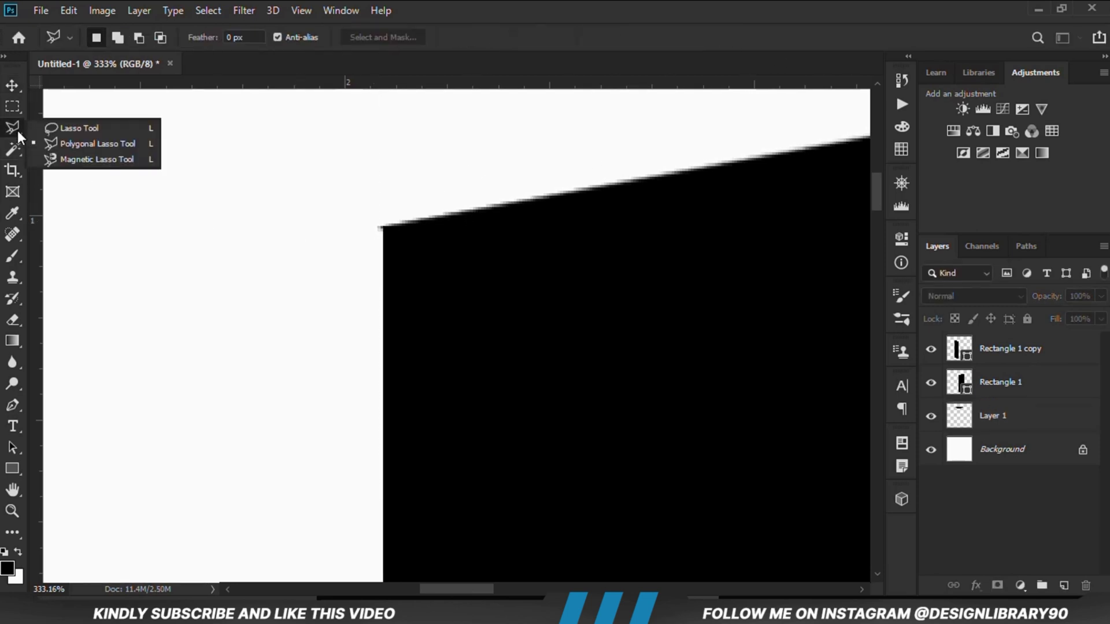
pyautogui.click(57, 141)
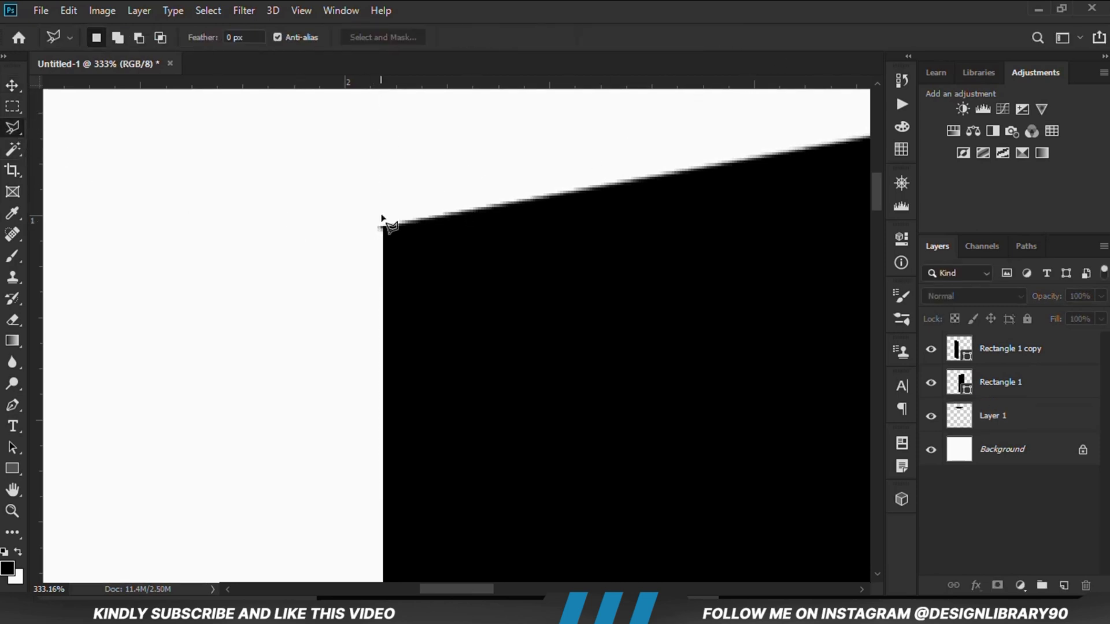
pyautogui.click(385, 144)
pyautogui.click(326, 166)
pyautogui.click(327, 338)
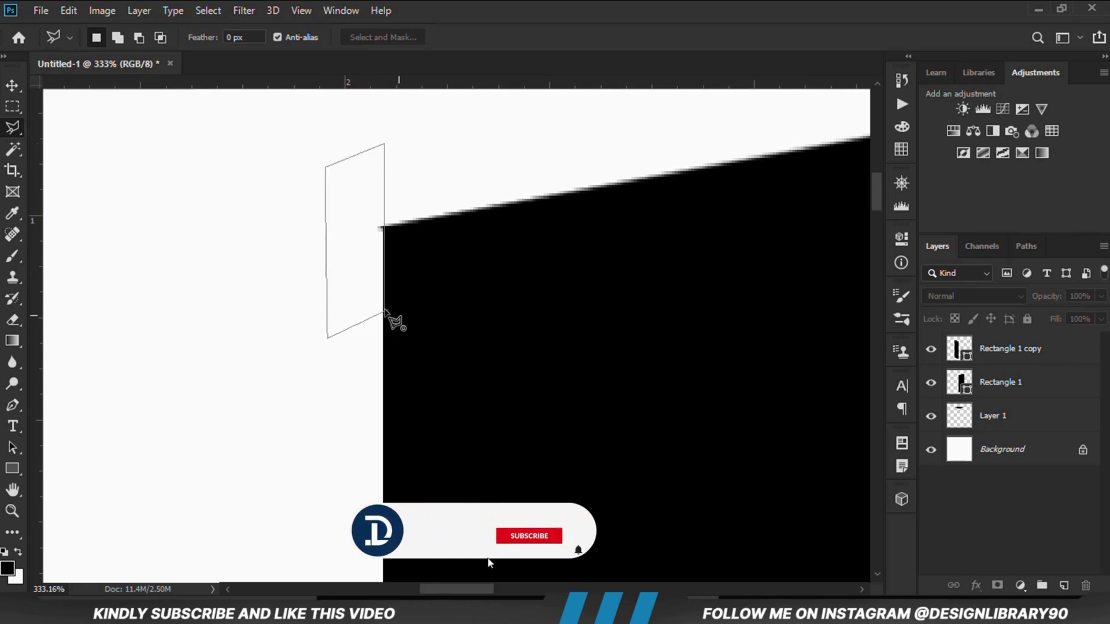
pyautogui.click(384, 312)
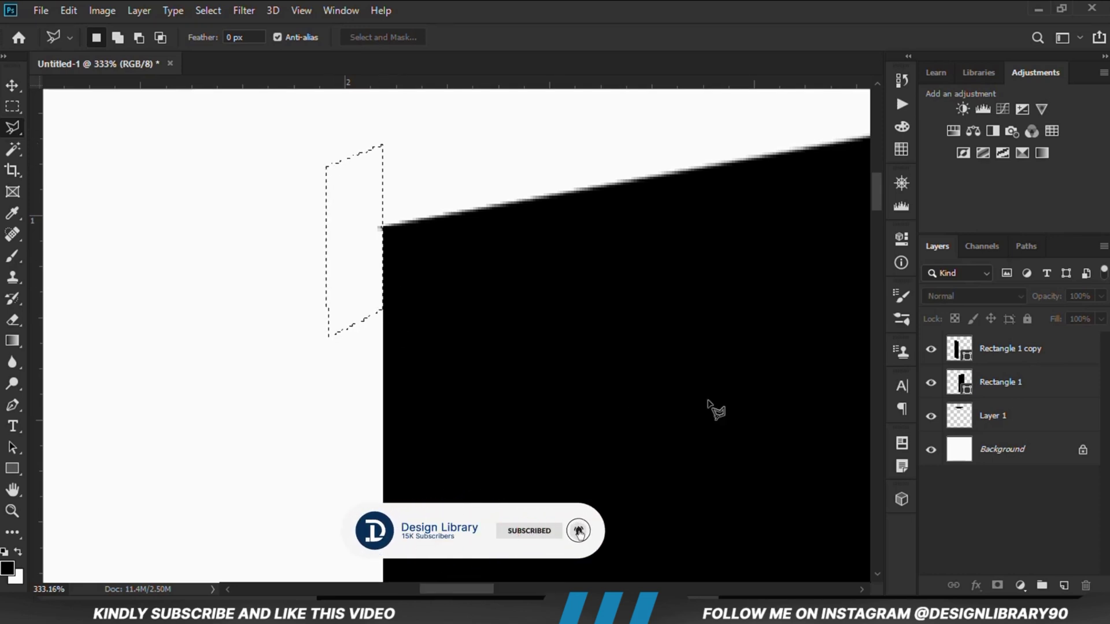
pyautogui.click(991, 420)
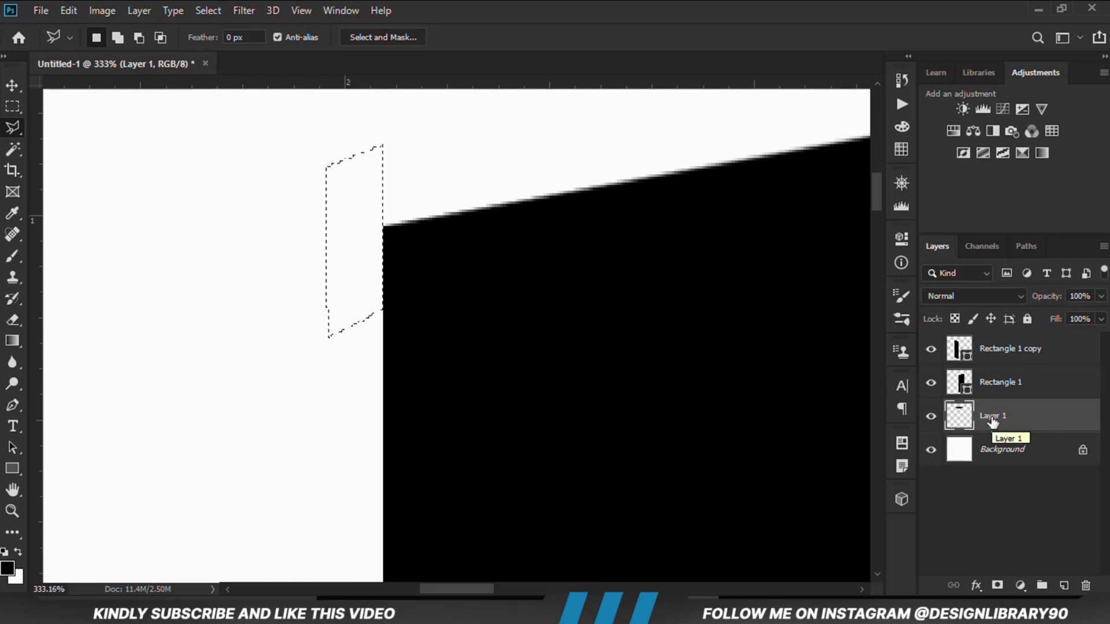
pyautogui.click(14, 86)
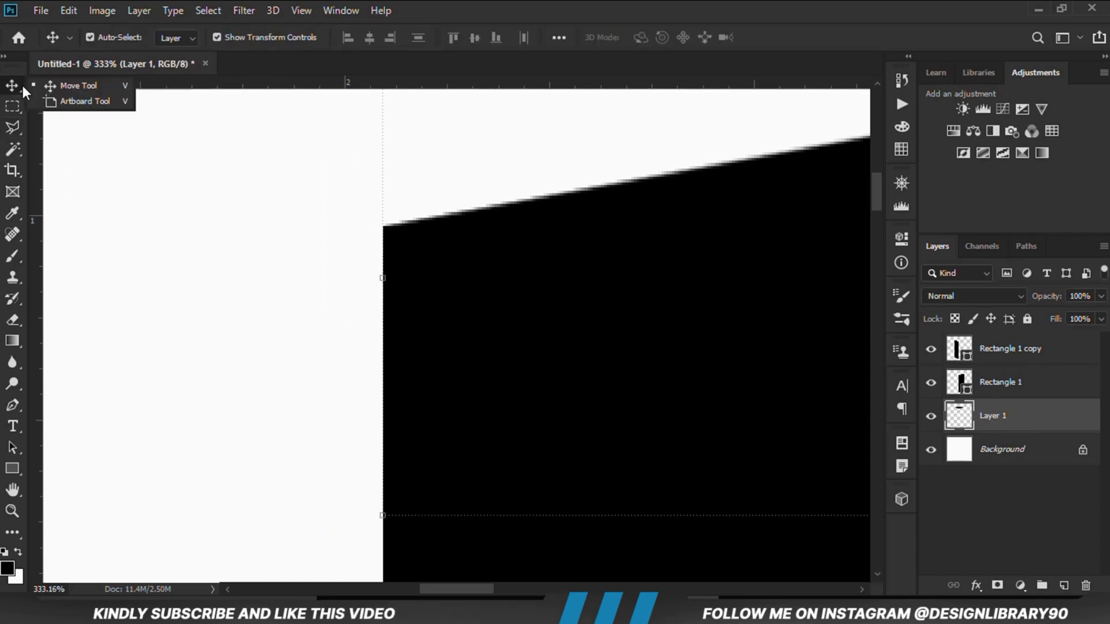
pyautogui.click(154, 349)
pyautogui.hotkey('ctrl', '0')
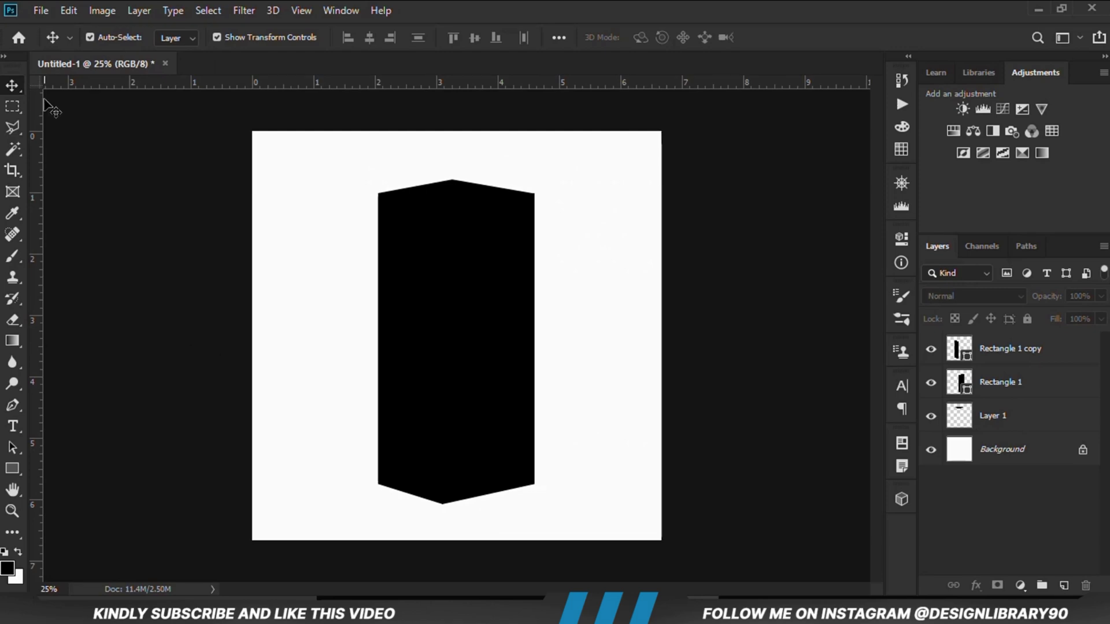
# Step: Open the recent file 3D.psd and select both its Front and Side layers
pyautogui.click(40, 11)
pyautogui.moveTo(173, 107)
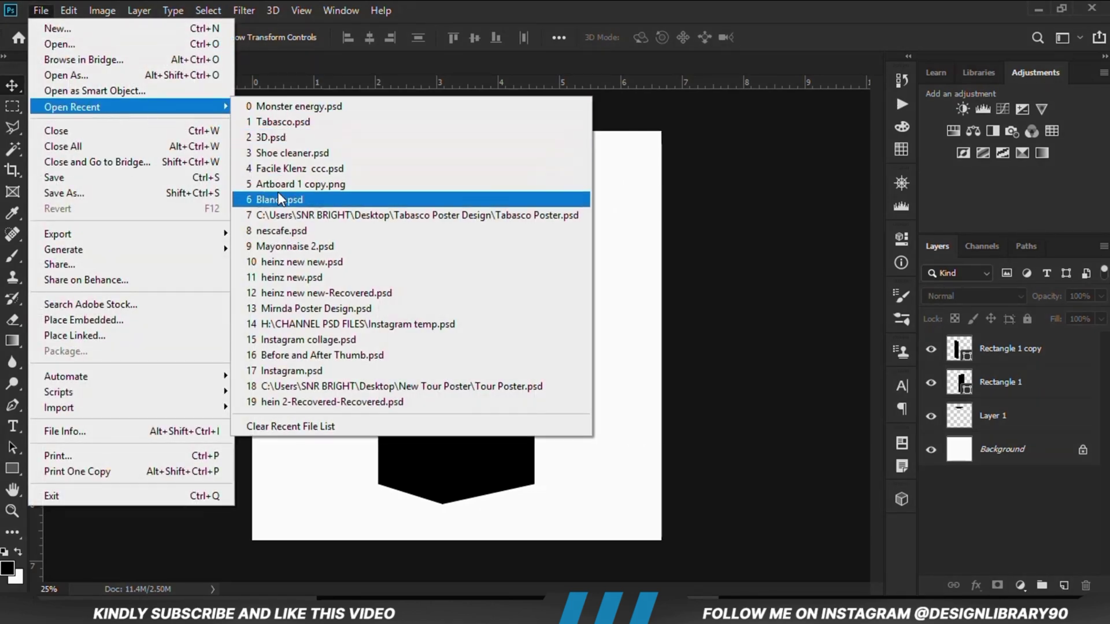
pyautogui.click(279, 137)
pyautogui.click(519, 340)
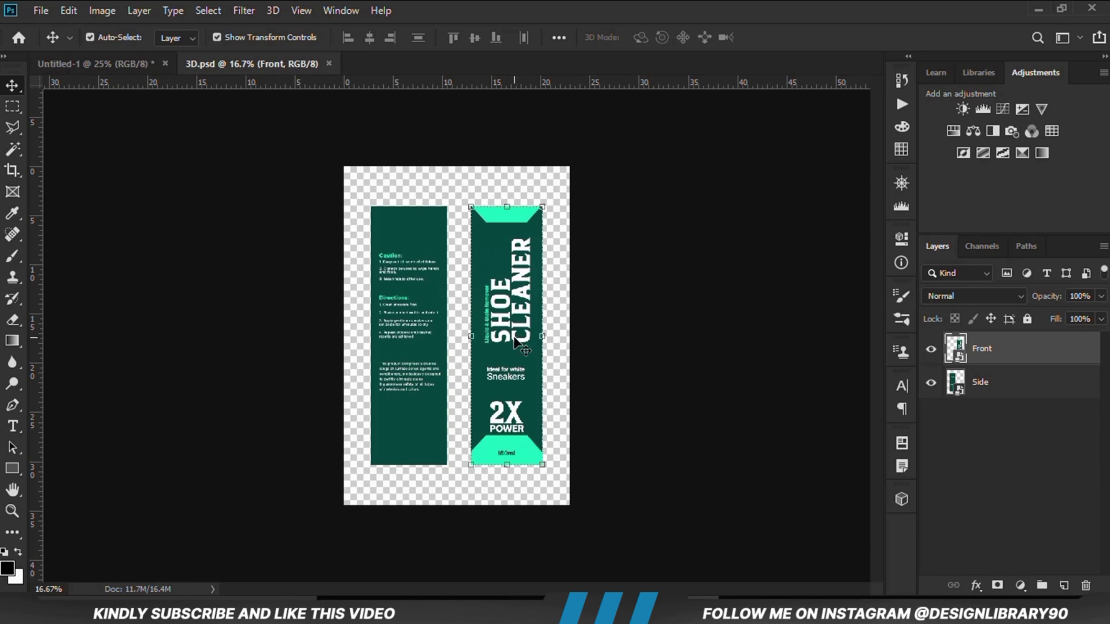
pyautogui.keyDown('shift'); pyautogui.click(398, 341); pyautogui.keyUp('shift')
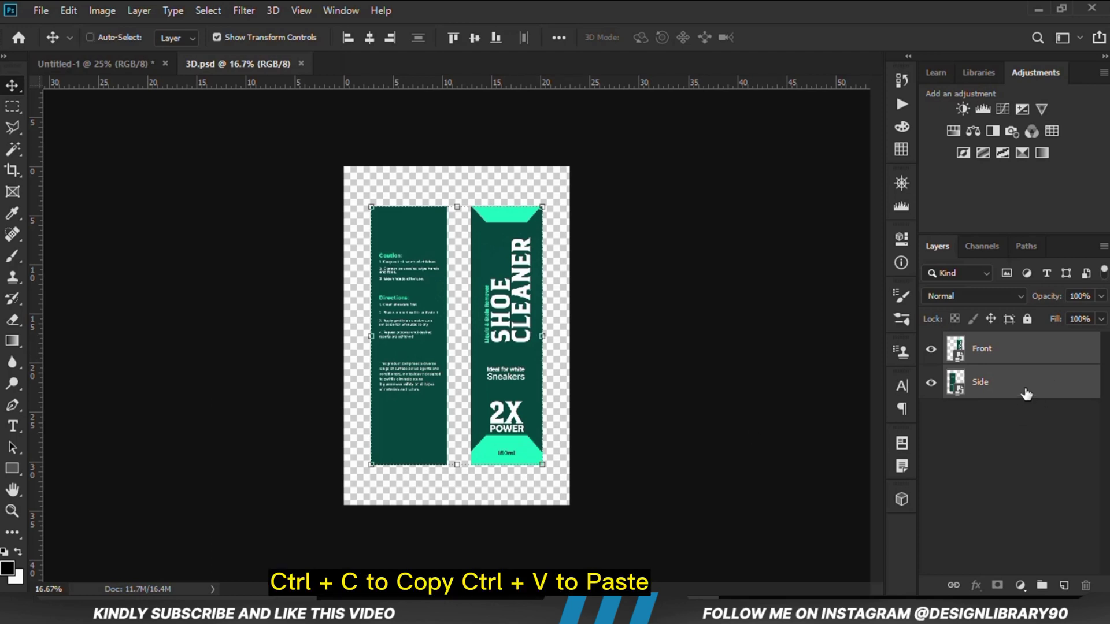
# Step: Paste the copied Front and Side artwork from 3D.psd into the Untitled-1 document
pyautogui.click(82, 63)
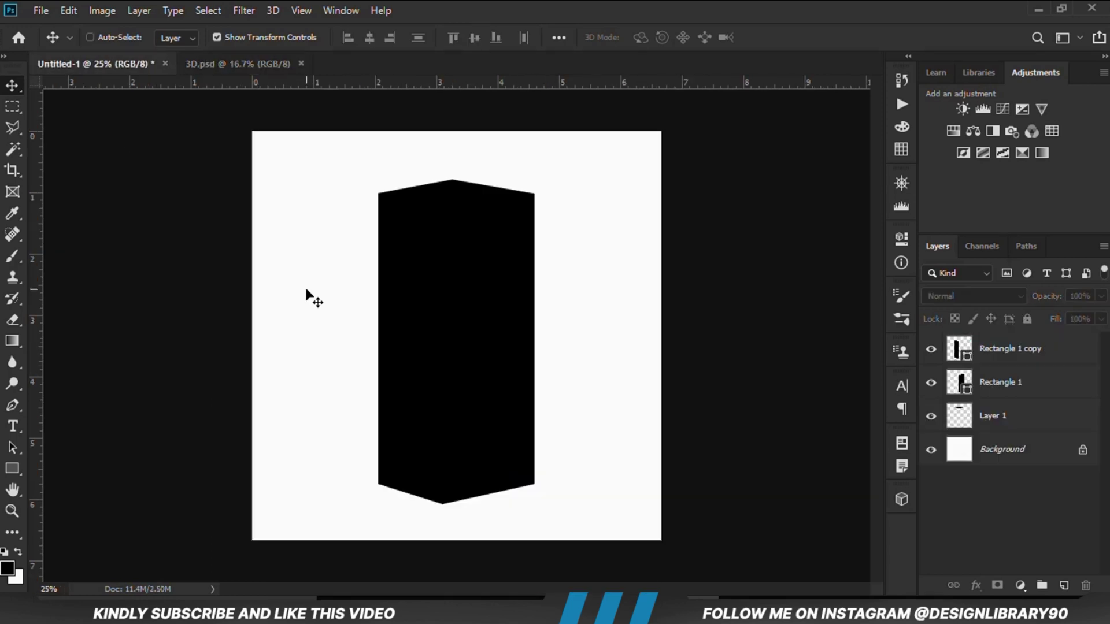
pyautogui.hotkey('ctrl', 'v')
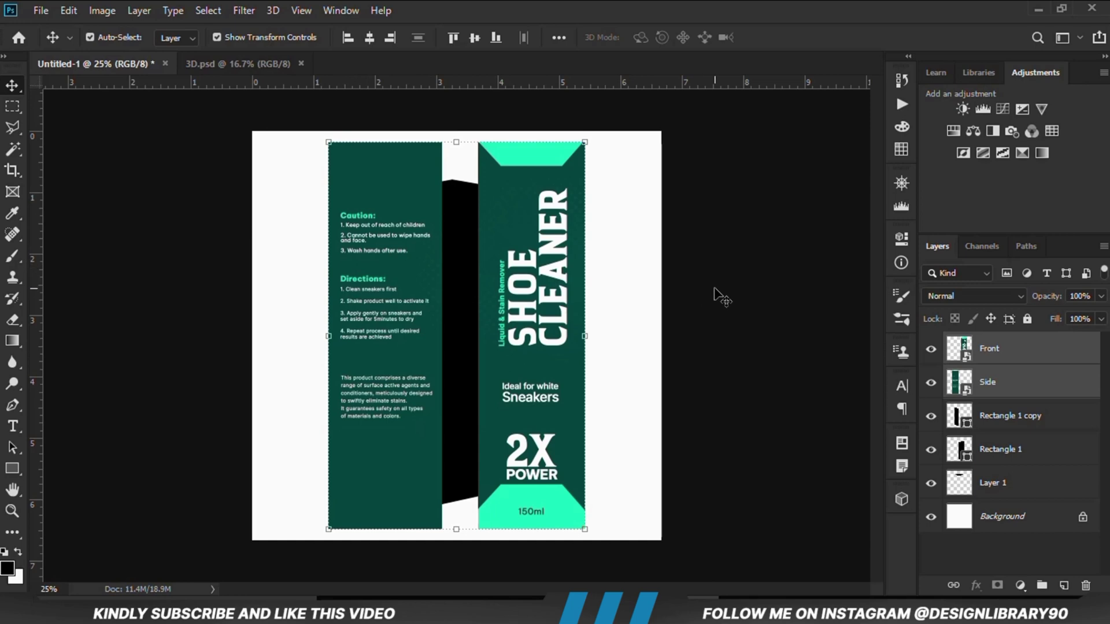
# Step: Move the Side artwork left of the box and hide it, and move the Front artwork to the right, clear of the box
pyautogui.moveTo(389, 275); pyautogui.dragTo(312, 286)
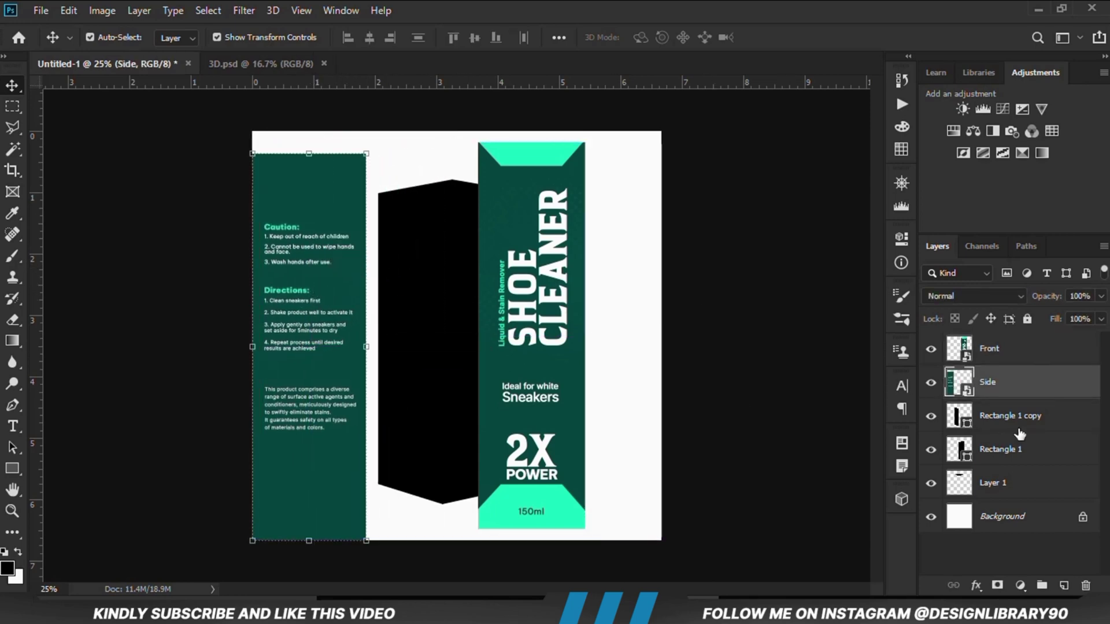
pyautogui.click(930, 382)
pyautogui.click(739, 404)
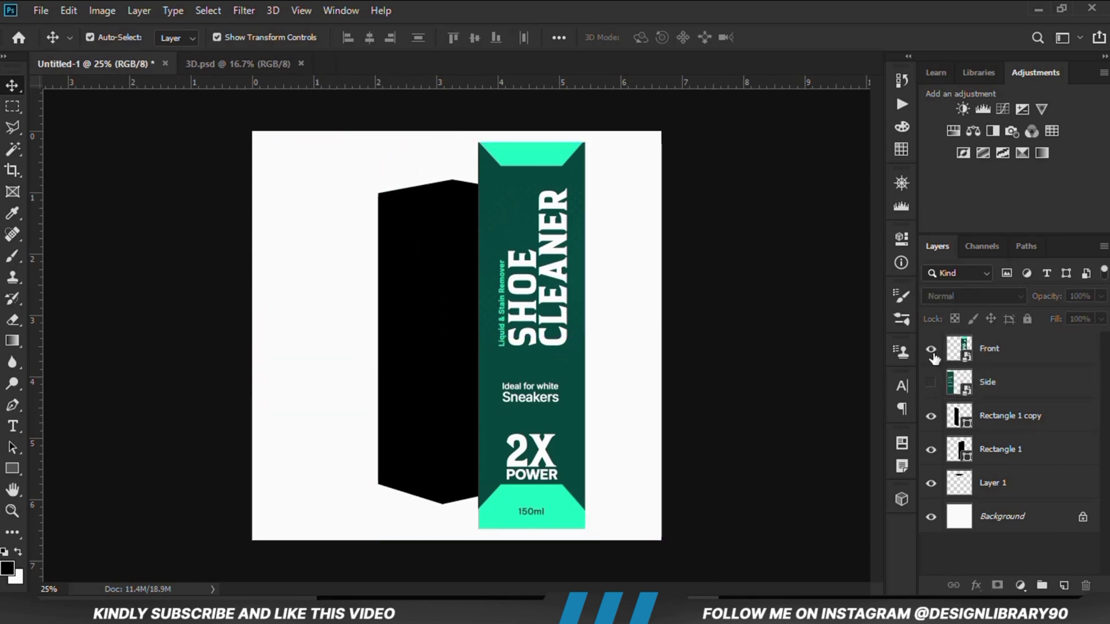
pyautogui.click(931, 348)
pyautogui.moveTo(563, 347); pyautogui.dragTo(604, 341)
# Step: Add a Color Overlay in dark green #044540, Normal mode at 100% opacity, to the box's top face on Layer 1
pyautogui.click(470, 196)
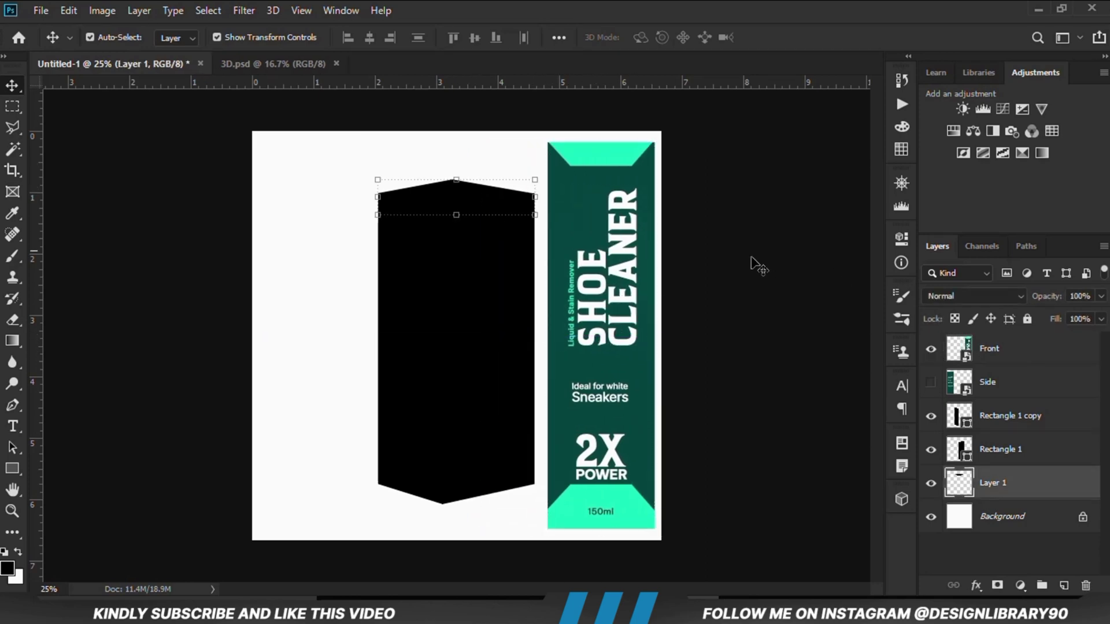
pyautogui.click(931, 484)
pyautogui.click(930, 484)
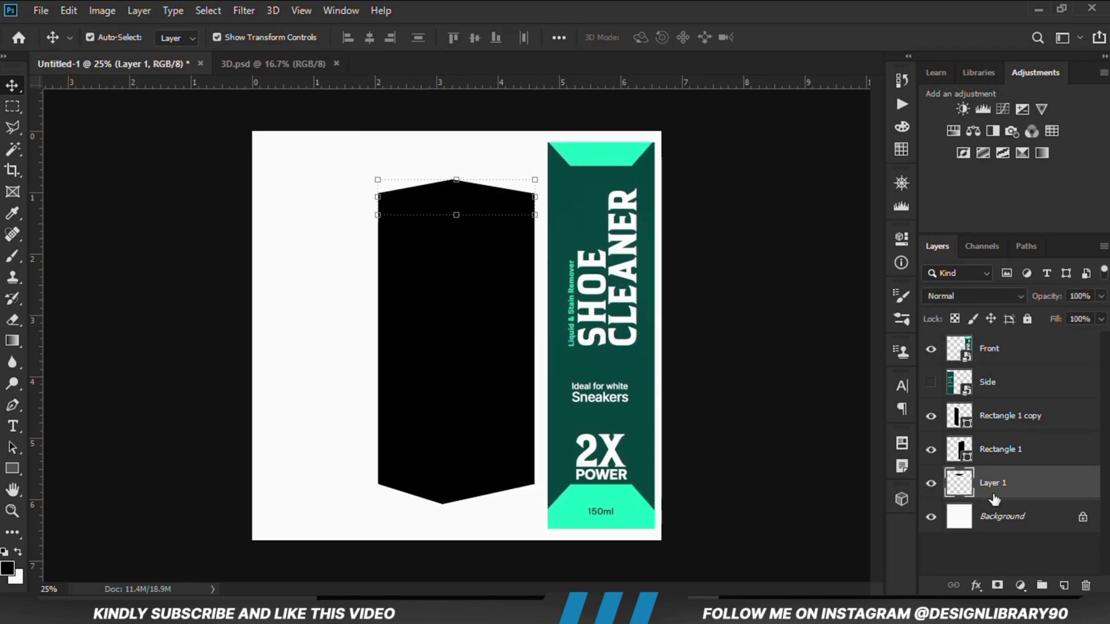
pyautogui.click(978, 586)
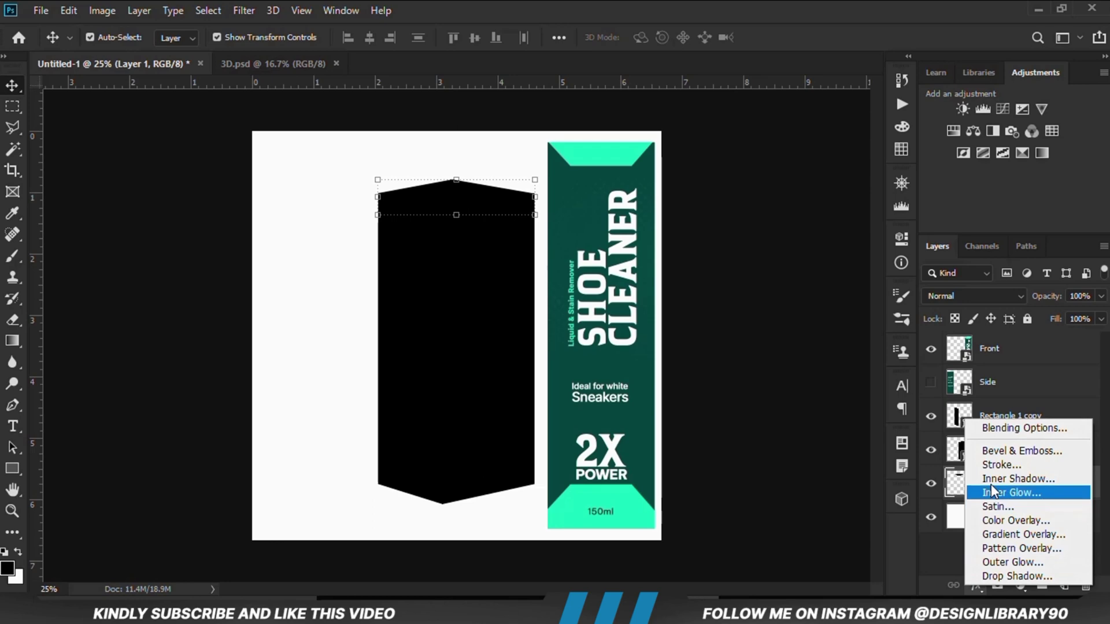
pyautogui.click(1001, 516)
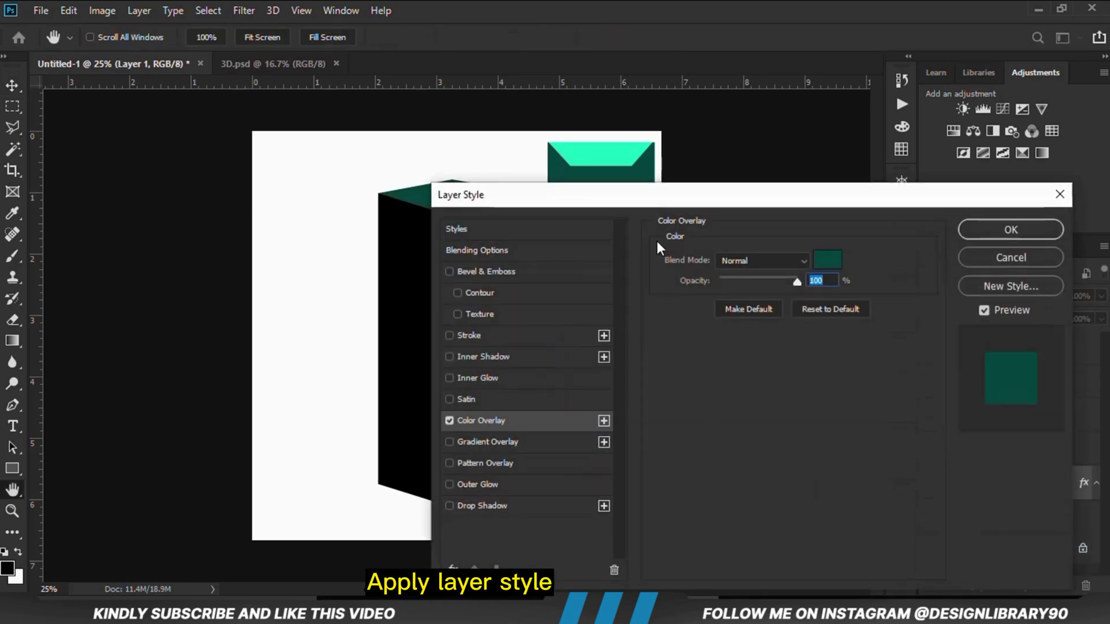
pyautogui.click(828, 260)
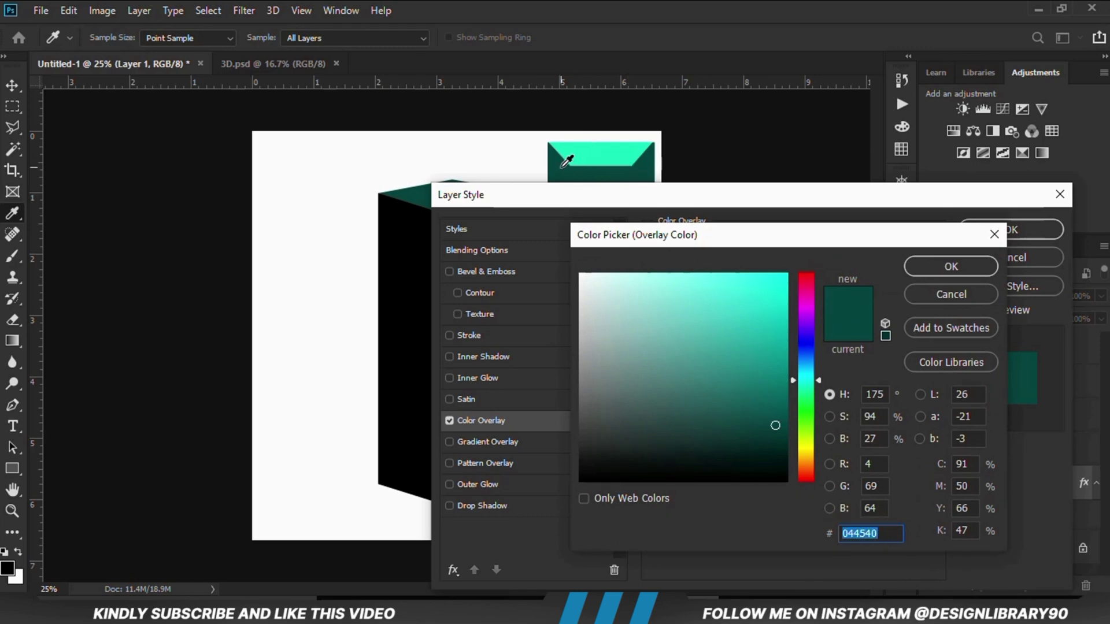
pyautogui.click(943, 266)
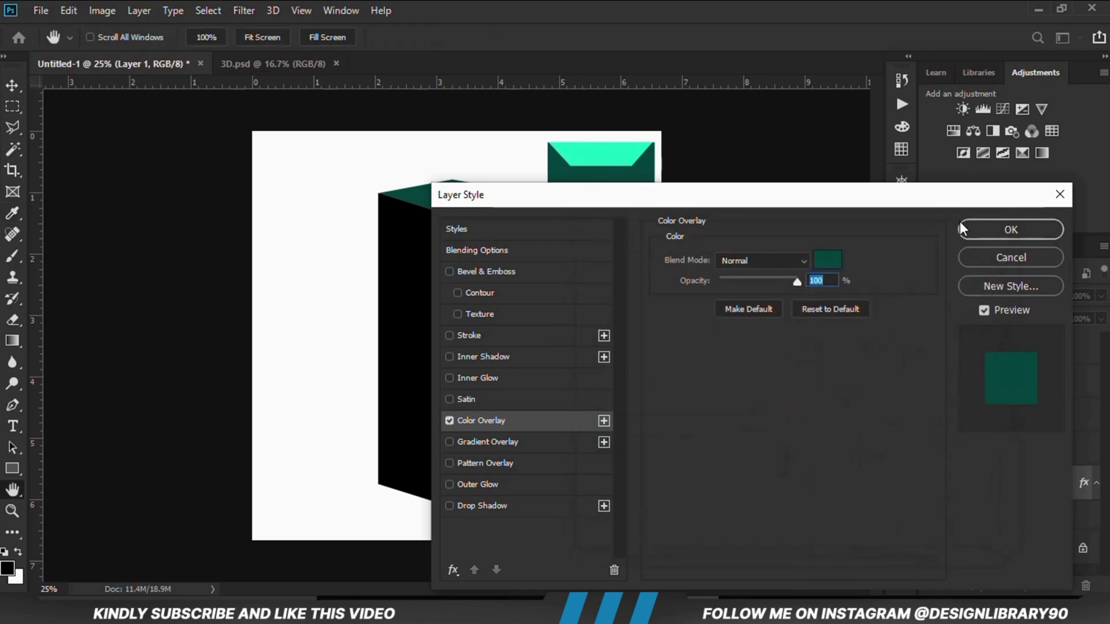
pyautogui.click(983, 229)
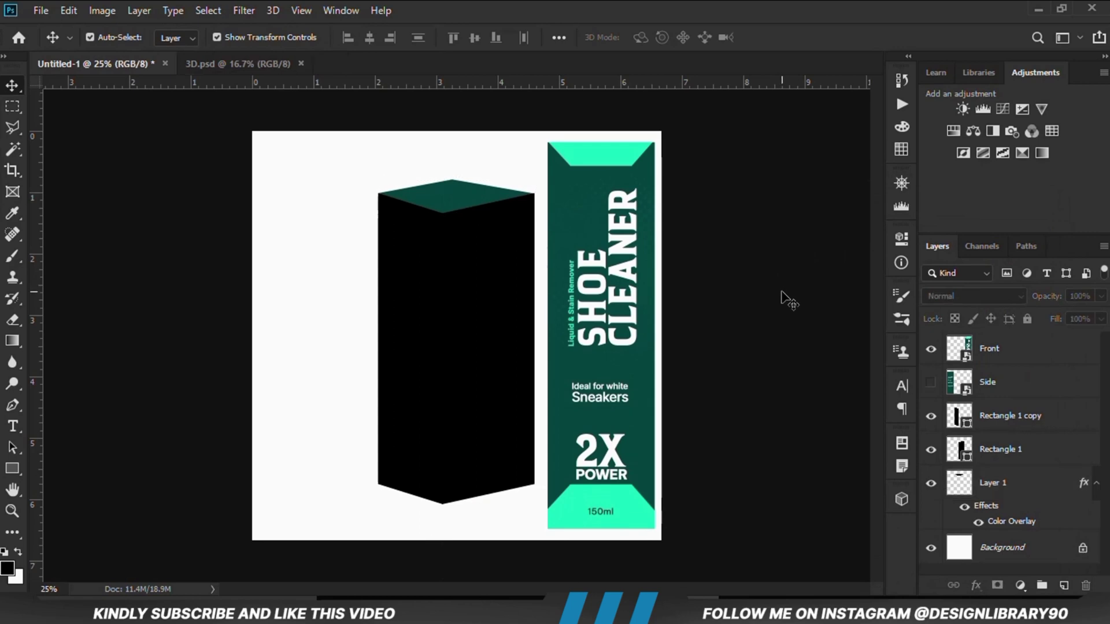
# Step: Place a vertical guide along the box's front edge, where the two black panels meet
pyautogui.click(612, 280)
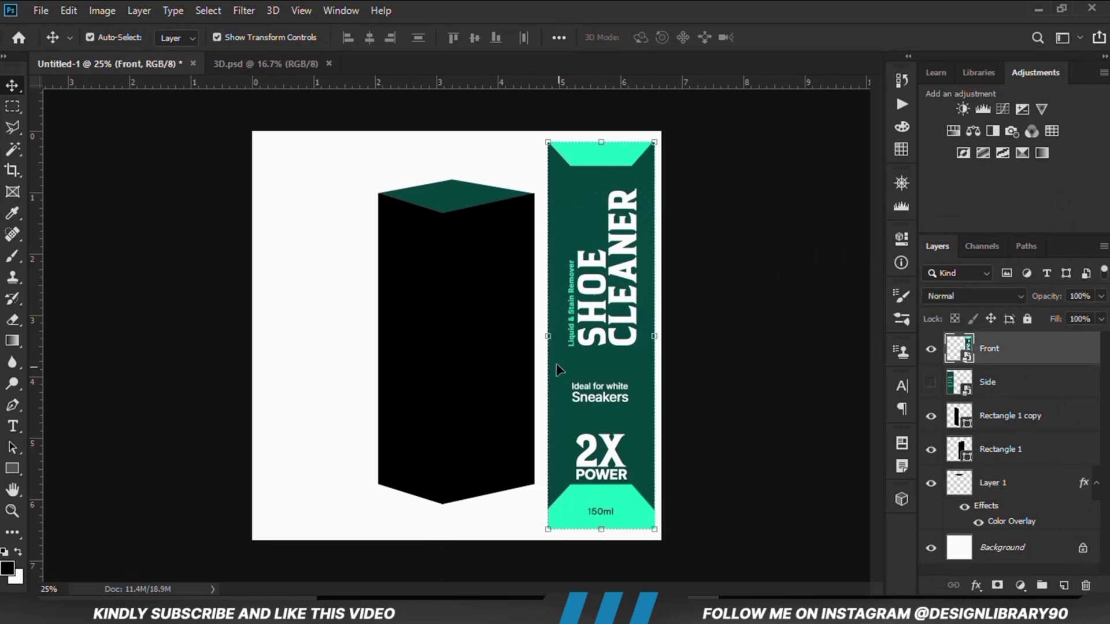
pyautogui.click(478, 342)
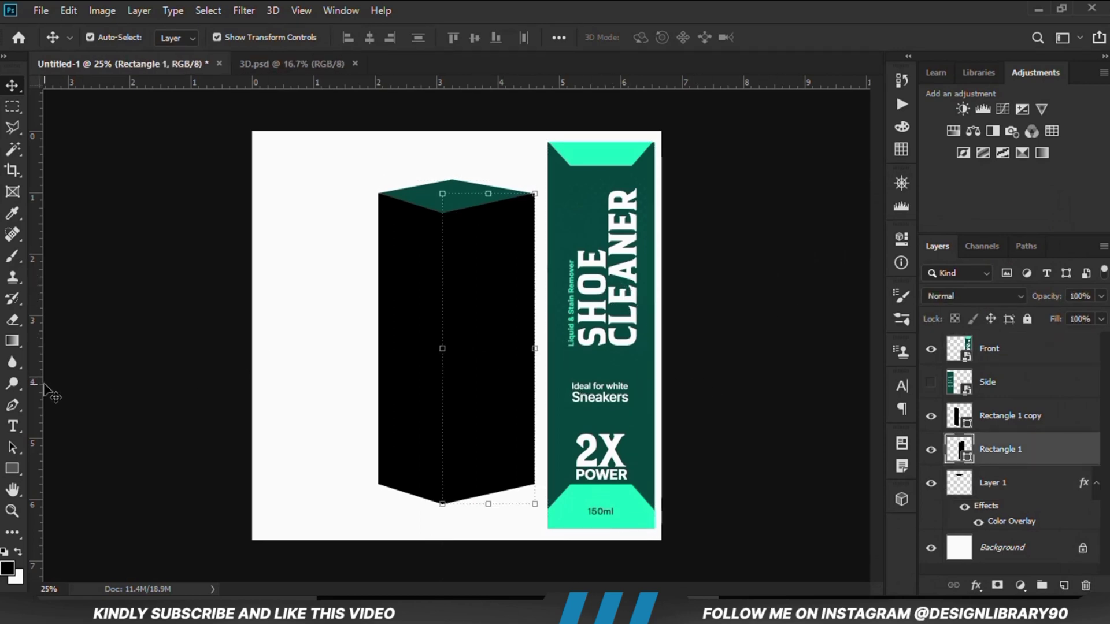
pyautogui.moveTo(195, 422); pyautogui.dragTo(443, 431)
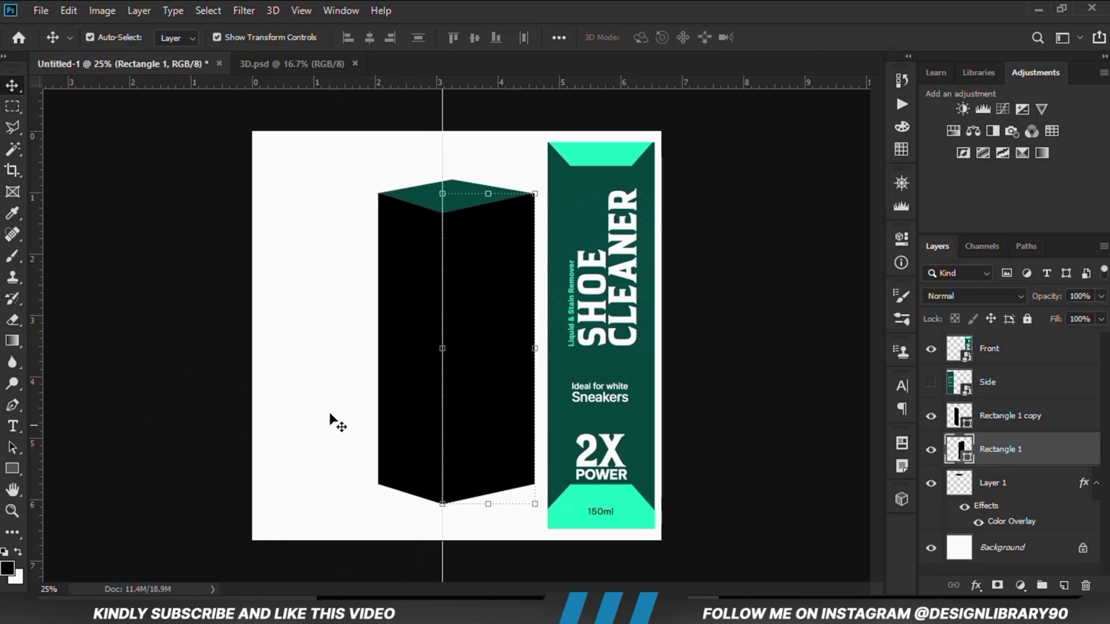
pyautogui.click(405, 341)
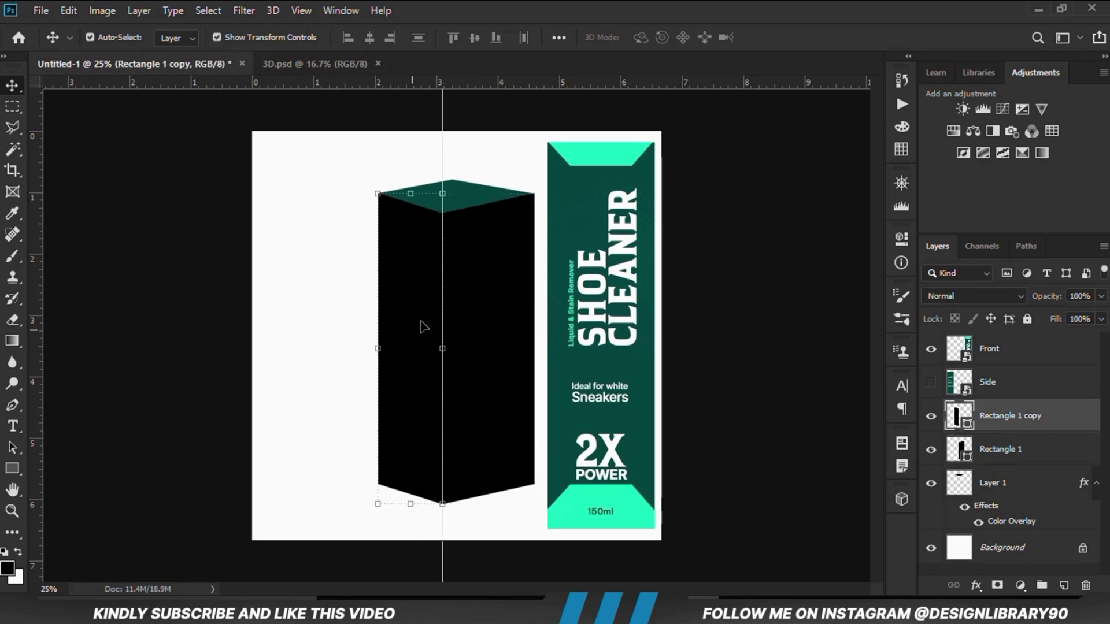
# Step: Scale the Front artwork to 18.62% and place its upper-left corner where the guide meets the top of the box's right panel
pyautogui.click(593, 279)
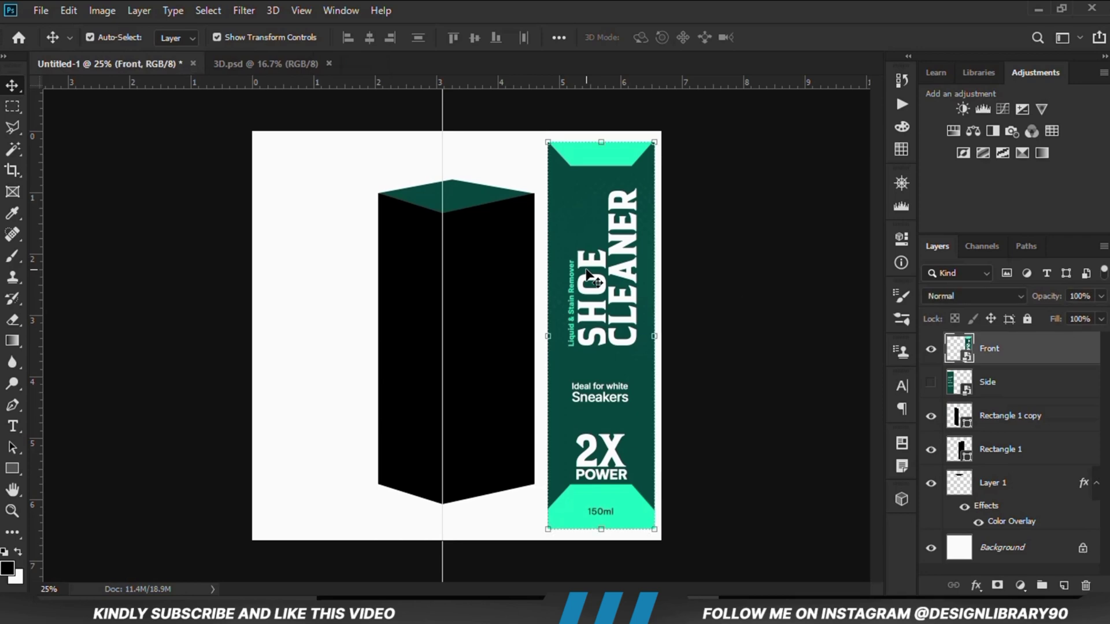
pyautogui.moveTo(595, 141); pyautogui.dragTo(484, 283)
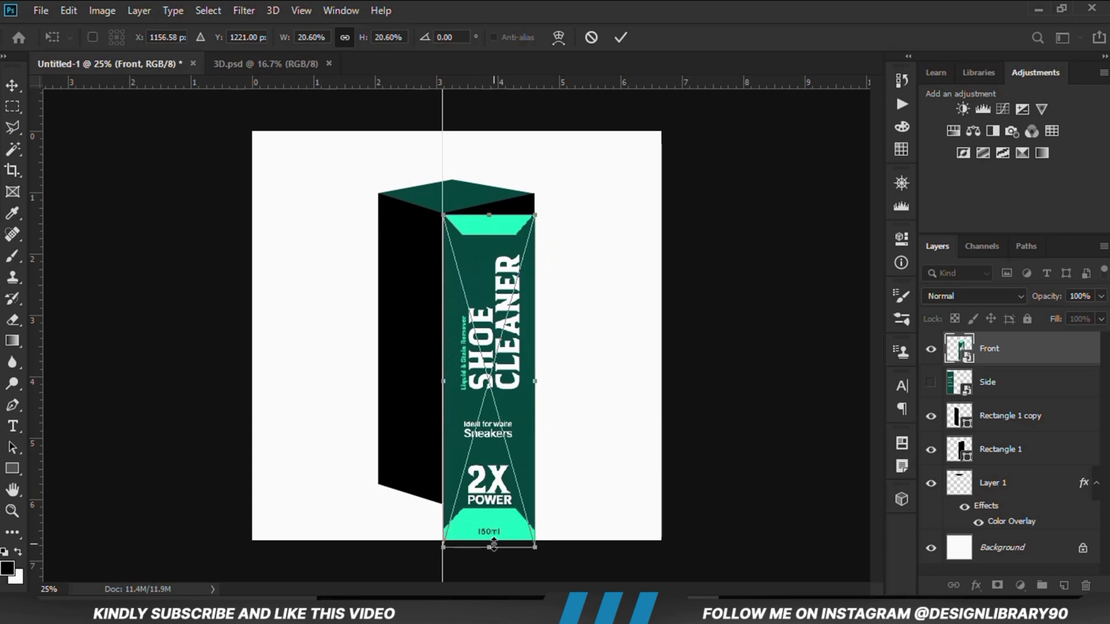
pyautogui.moveTo(493, 546); pyautogui.dragTo(498, 523)
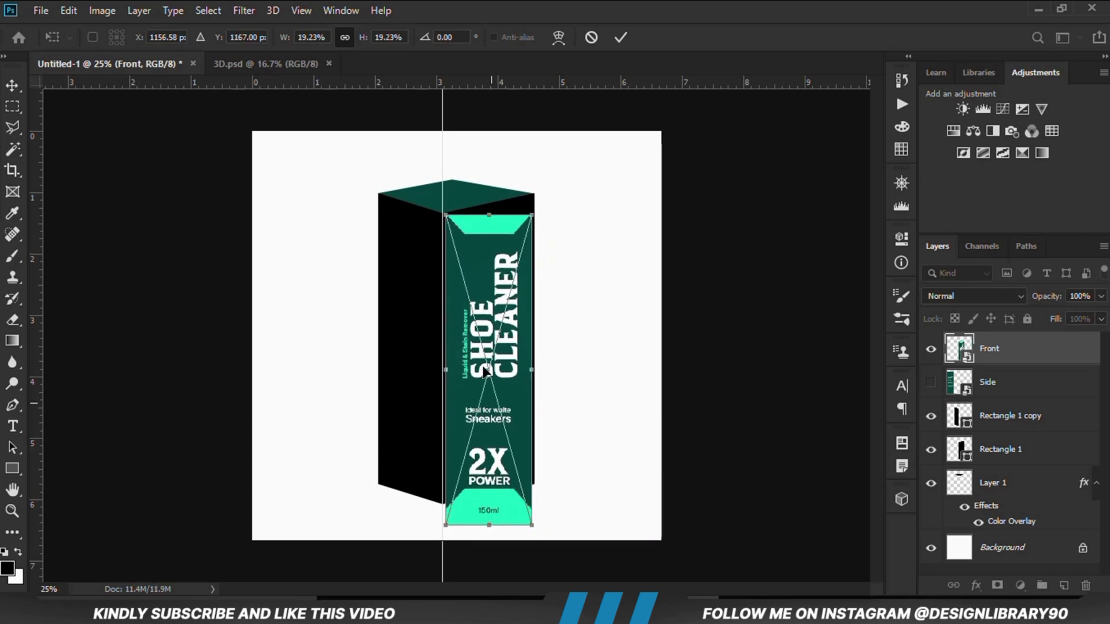
pyautogui.moveTo(484, 370); pyautogui.dragTo(496, 295)
pyautogui.press('Return')
pyautogui.moveTo(482, 530); pyautogui.dragTo(492, 516)
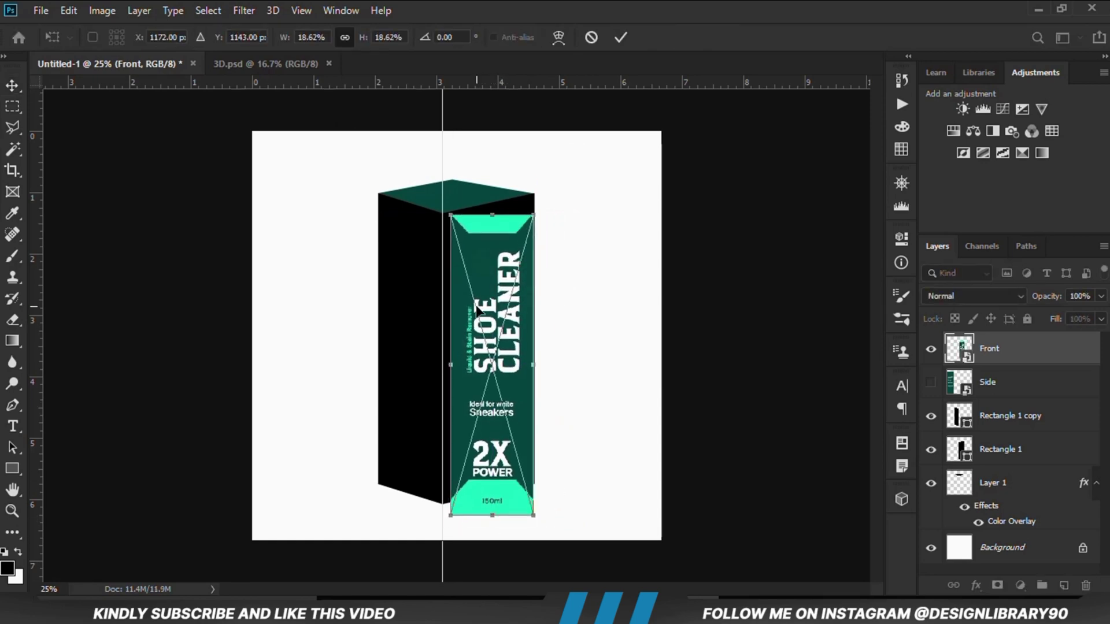
pyautogui.moveTo(478, 306); pyautogui.dragTo(473, 306)
pyautogui.press('Return')
pyautogui.scroll(5, 477, 266)
pyautogui.moveTo(455, 190); pyautogui.dragTo(427, 238)
# Step: Distort the Front artwork, pulling its upper-right corner up and out to the right panel's outer top corner
pyautogui.scroll(3, 445, 180)
pyautogui.hotkey('ctrl', 't')
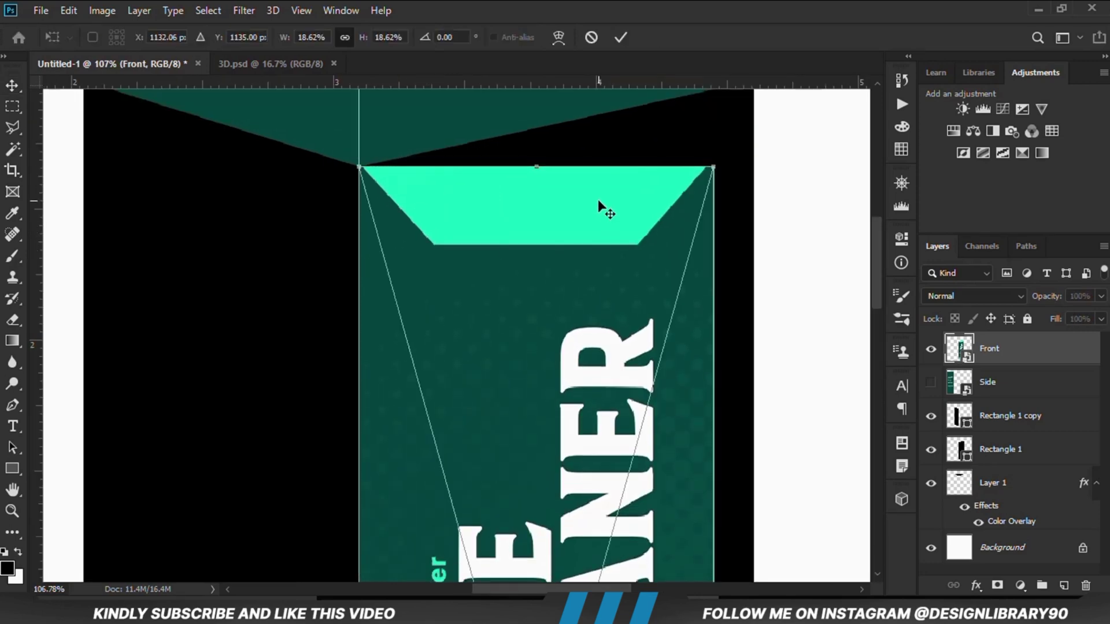
pyautogui.rightClick(657, 218)
pyautogui.click(688, 315)
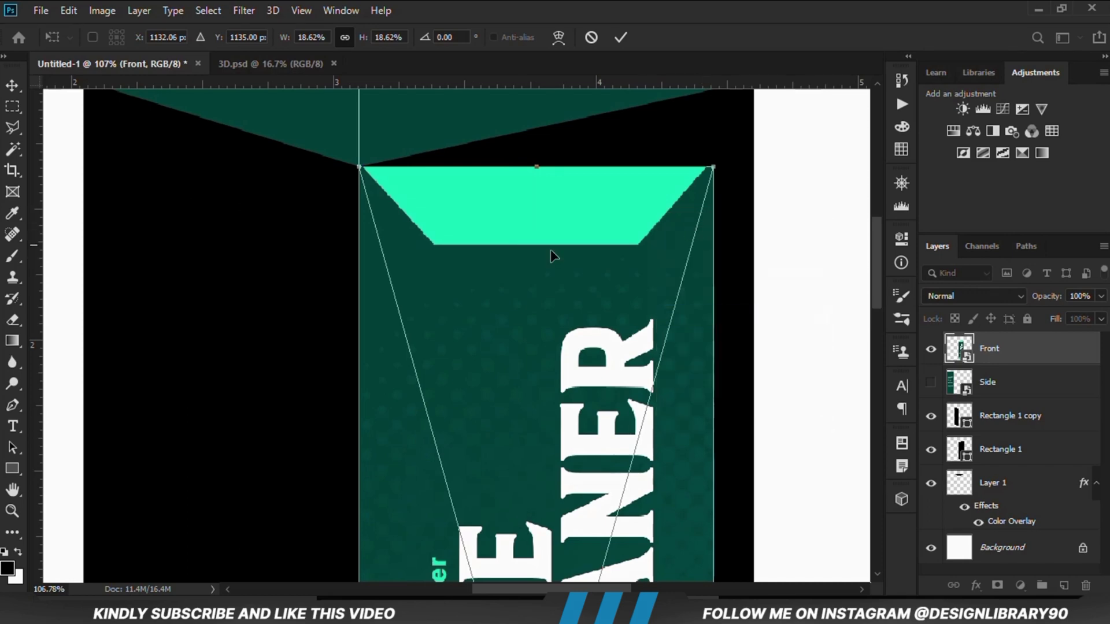
pyautogui.scroll(-2, 551, 254)
pyautogui.moveTo(687, 183); pyautogui.dragTo(717, 121)
pyautogui.scroll(6, 719, 104)
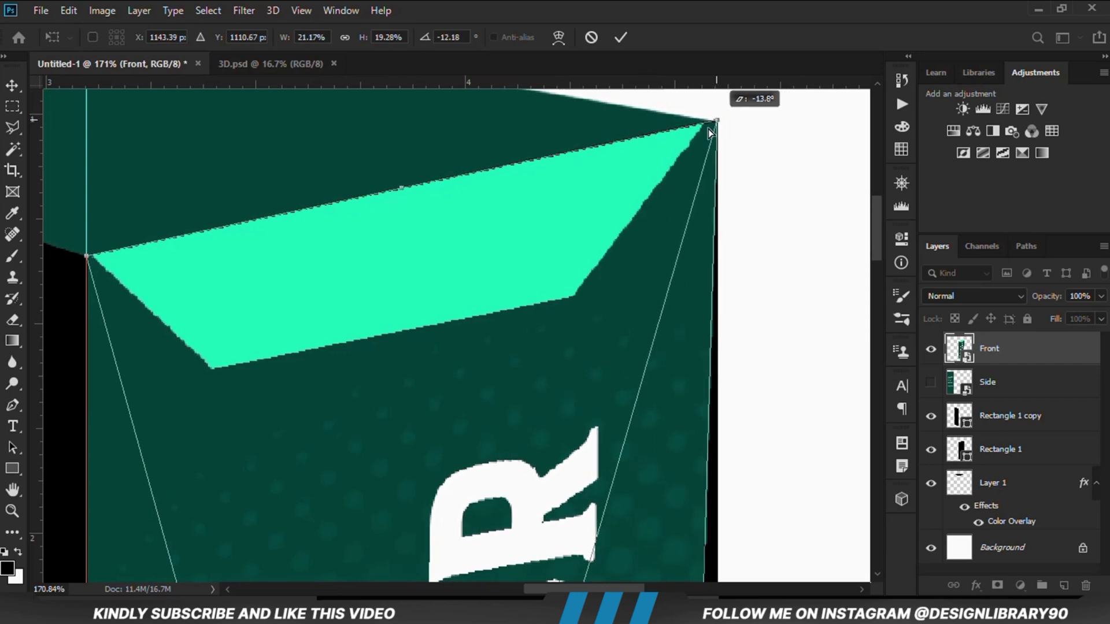
# Step: Distort the lower end of the Front artwork, fitting its two bottom corners to the slanted bottom edge of the right panel
pyautogui.scroll(-14, 697, 137)
pyautogui.moveTo(879, 267); pyautogui.dragTo(872, 320)
pyautogui.moveTo(687, 471); pyautogui.dragTo(702, 431)
pyautogui.scroll(3, 545, 461)
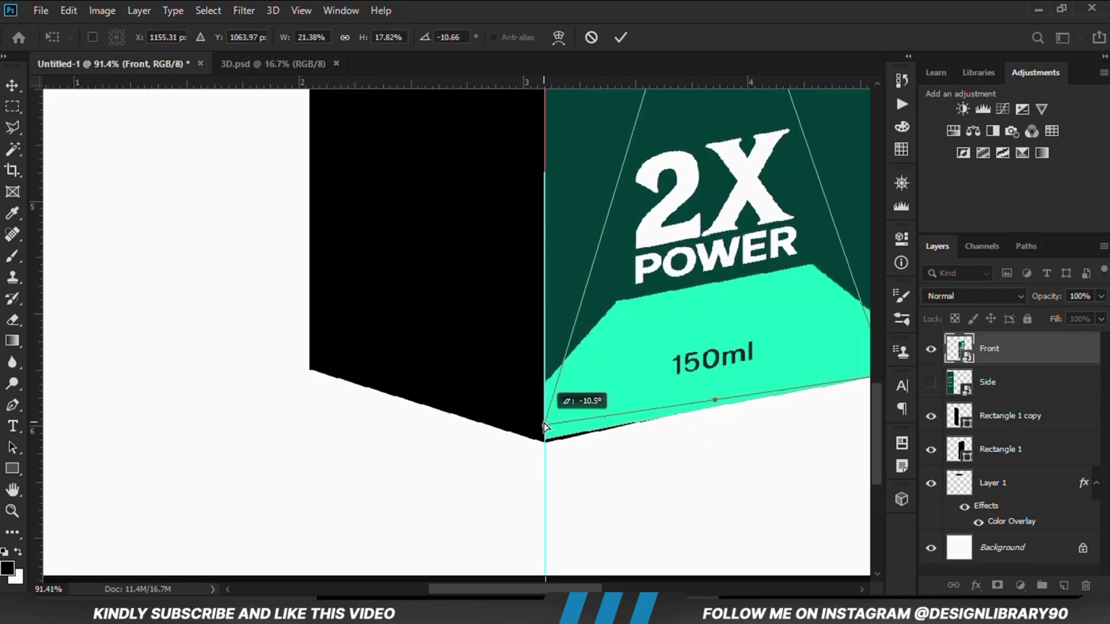
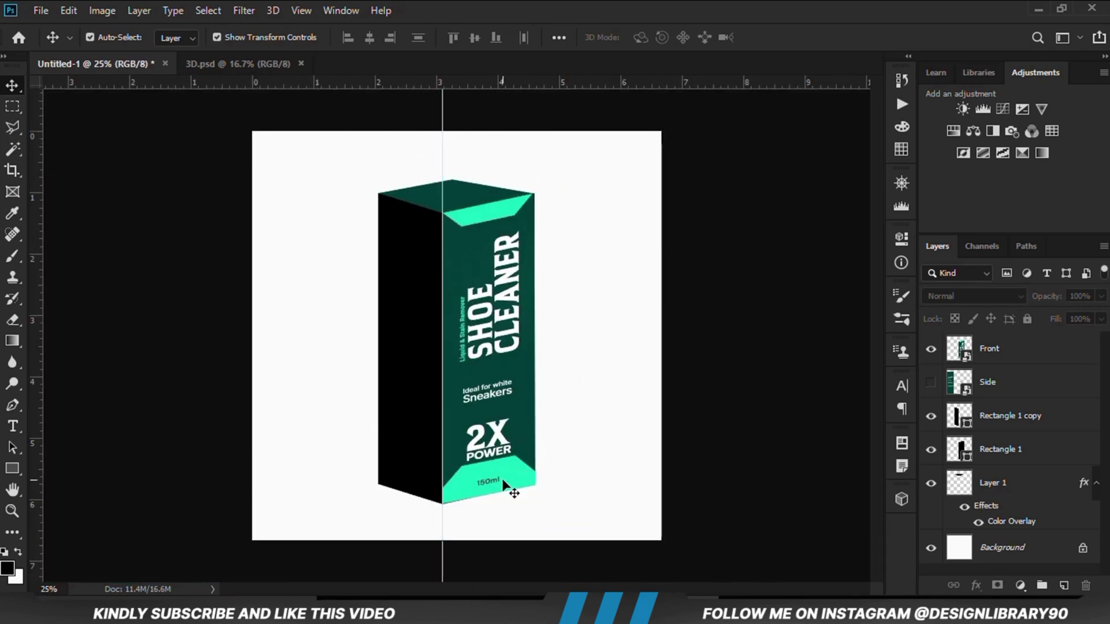
# Step: Readjust the Front artwork's distortion, aligning its two bottom corners exactly with the corners of the right panel's slanted bottom edge
pyautogui.click(519, 470)
pyautogui.scroll(5, 508, 480)
pyautogui.scroll(4, 483, 466)
pyautogui.hotkey('ctrl', 't')
pyautogui.rightClick(498, 287)
pyautogui.rightClick(498, 252)
pyautogui.rightClick(498, 248)
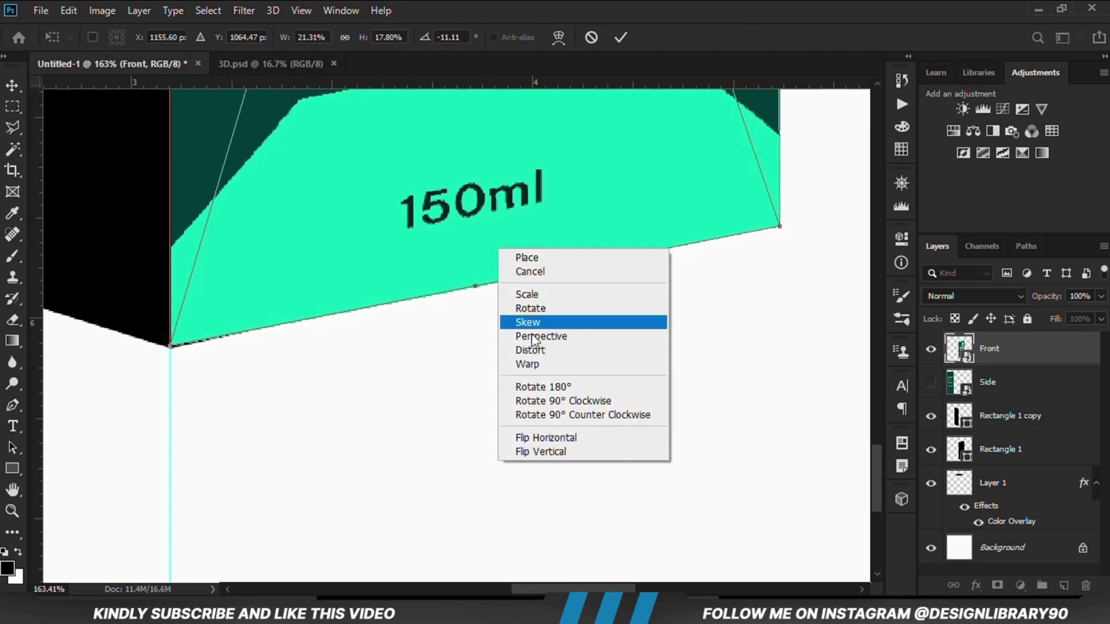
pyautogui.click(538, 349)
pyautogui.moveTo(783, 226); pyautogui.dragTo(774, 216)
pyautogui.scroll(3, 160, 351)
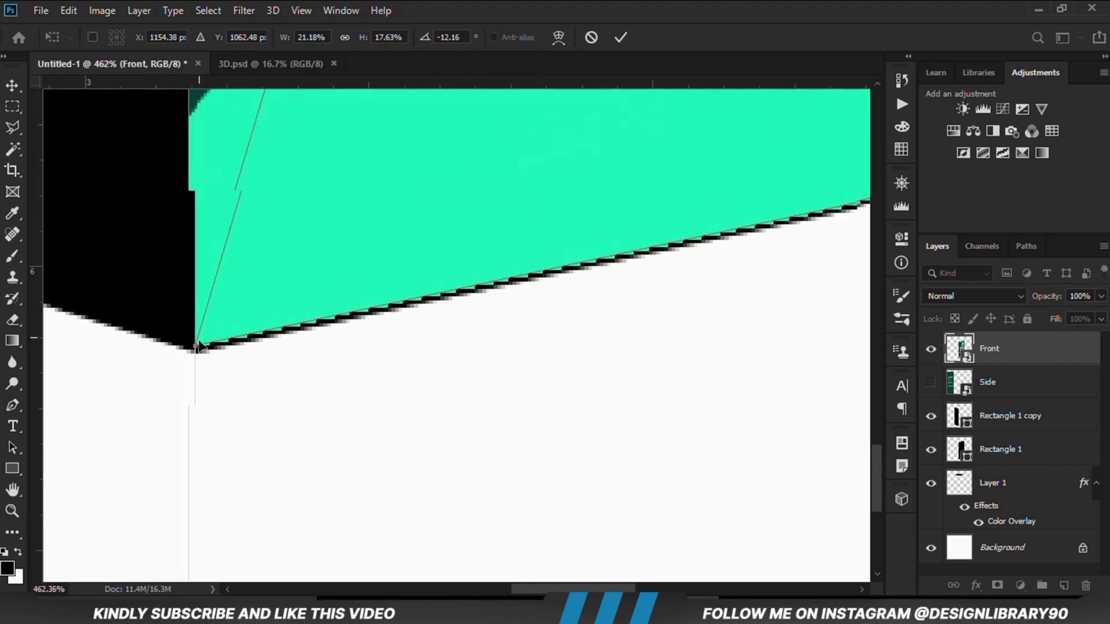
pyautogui.moveTo(171, 346); pyautogui.dragTo(199, 355)
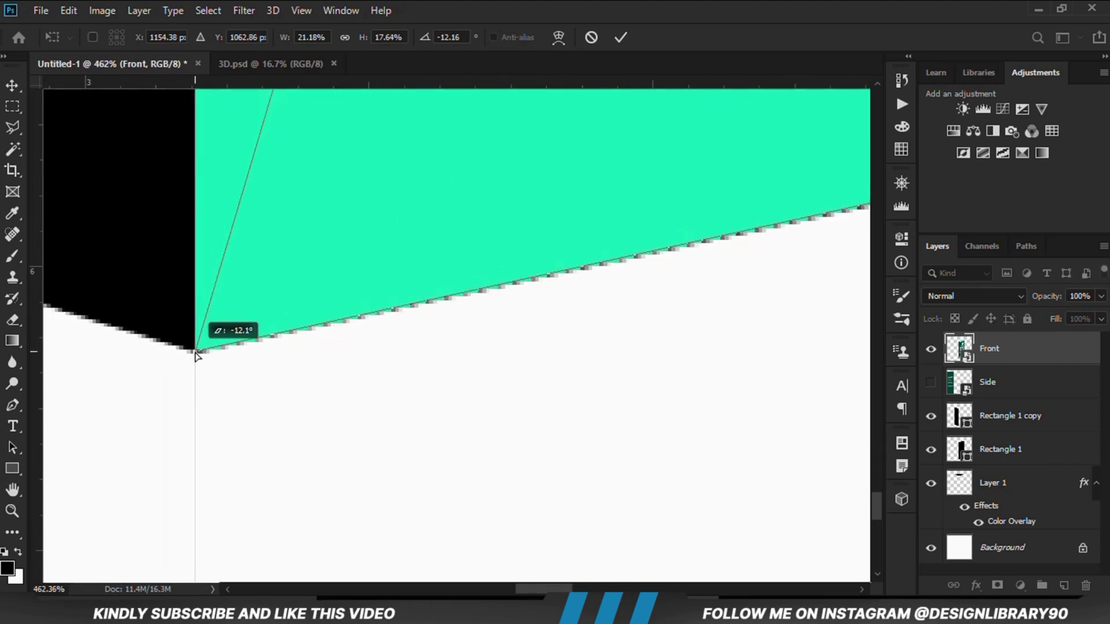
pyautogui.scroll(-6, 498, 438)
pyautogui.press('Return')
# Step: Show the Side artwork, scale it down and place it over the box's black left panel
pyautogui.click(931, 382)
pyautogui.moveTo(302, 297); pyautogui.dragTo(351, 279)
pyautogui.moveTo(367, 143); pyautogui.dragTo(373, 198)
pyautogui.moveTo(359, 276); pyautogui.dragTo(420, 276)
# Step: Distort the Side artwork, fitting its corners to the slanted top and bottom edges of the left panel
pyautogui.scroll(4, 380, 222)
pyautogui.rightClick(403, 203)
pyautogui.click(448, 303)
pyautogui.scroll(1, 408, 168)
pyautogui.moveTo(605, 175); pyautogui.dragTo(536, 224)
pyautogui.scroll(-3, 548, 207)
pyautogui.scroll(2, 411, 511)
pyautogui.moveTo(359, 517); pyautogui.dragTo(361, 480)
pyautogui.scroll(5, 361, 474)
pyautogui.scroll(1, 682, 544)
pyautogui.moveTo(772, 551); pyautogui.dragTo(610, 510)
pyautogui.scroll(5, 610, 510)
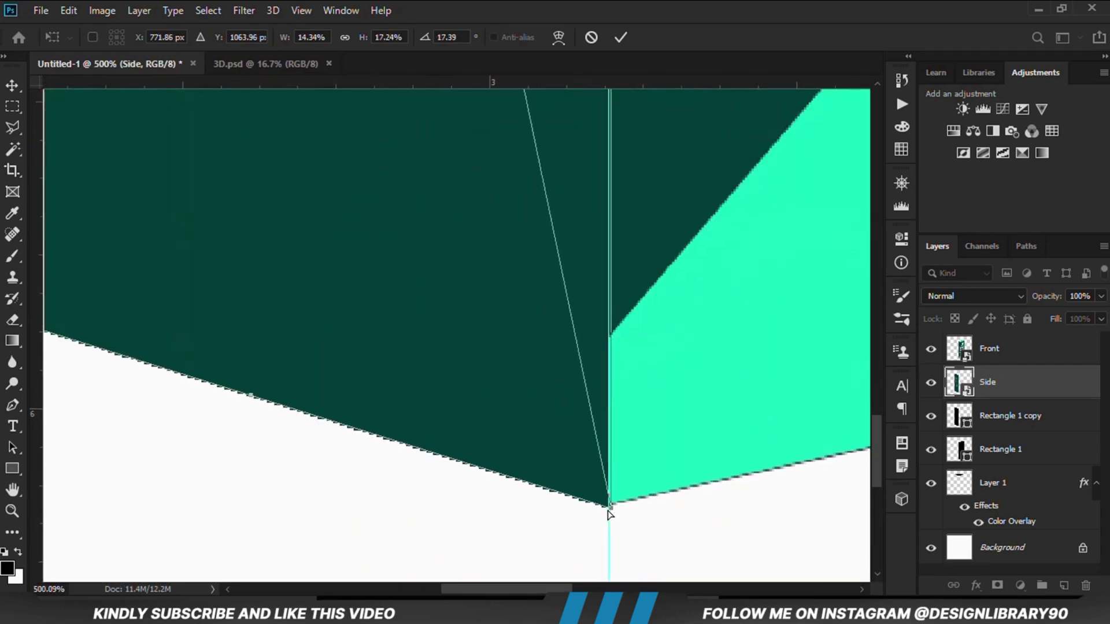
pyautogui.press('Return')
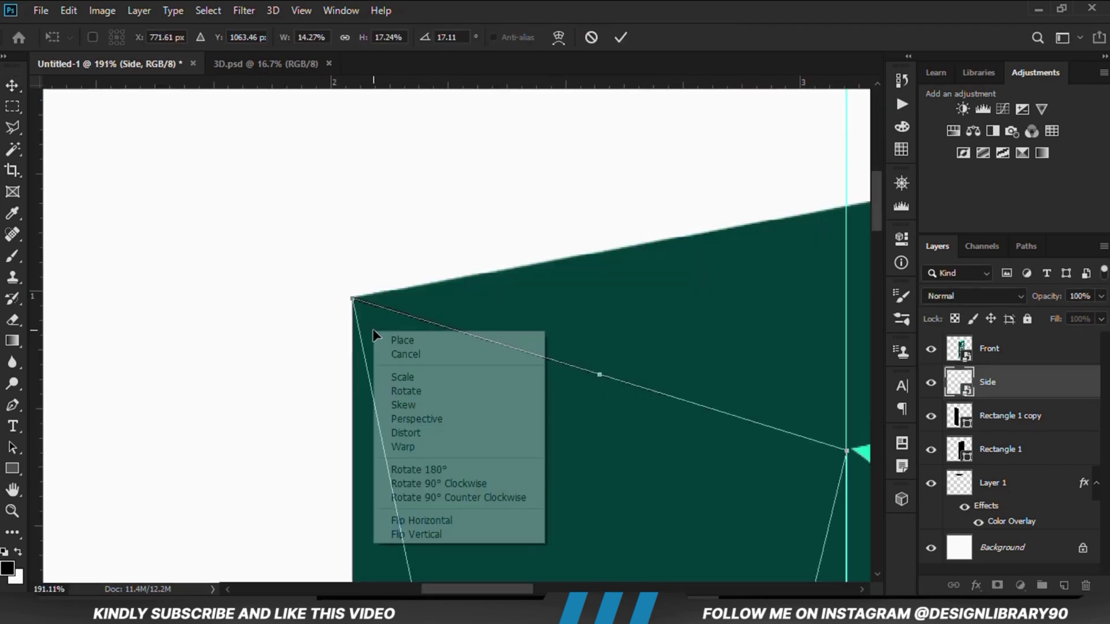
# Step: Fine-tune the Side artwork's upper-left corner with Distort so it meets the left panel's outer top corner
pyautogui.click(405, 404)
pyautogui.scroll(3, 370, 318)
pyautogui.moveTo(317, 251); pyautogui.dragTo(315, 248)
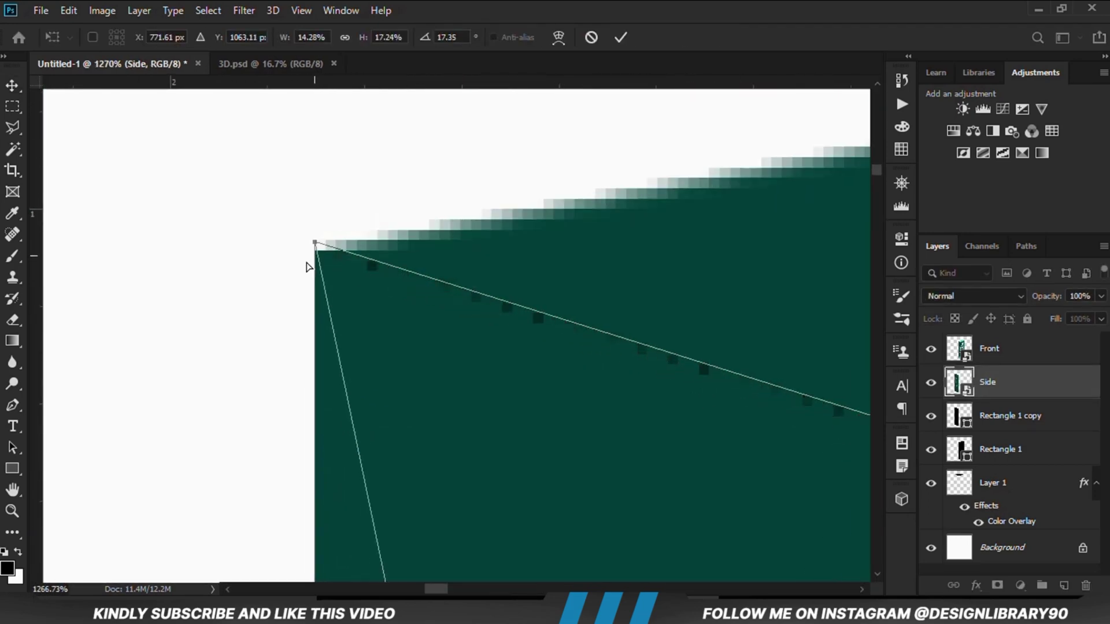
pyautogui.press('Return')
pyautogui.scroll(-10, 236, 285)
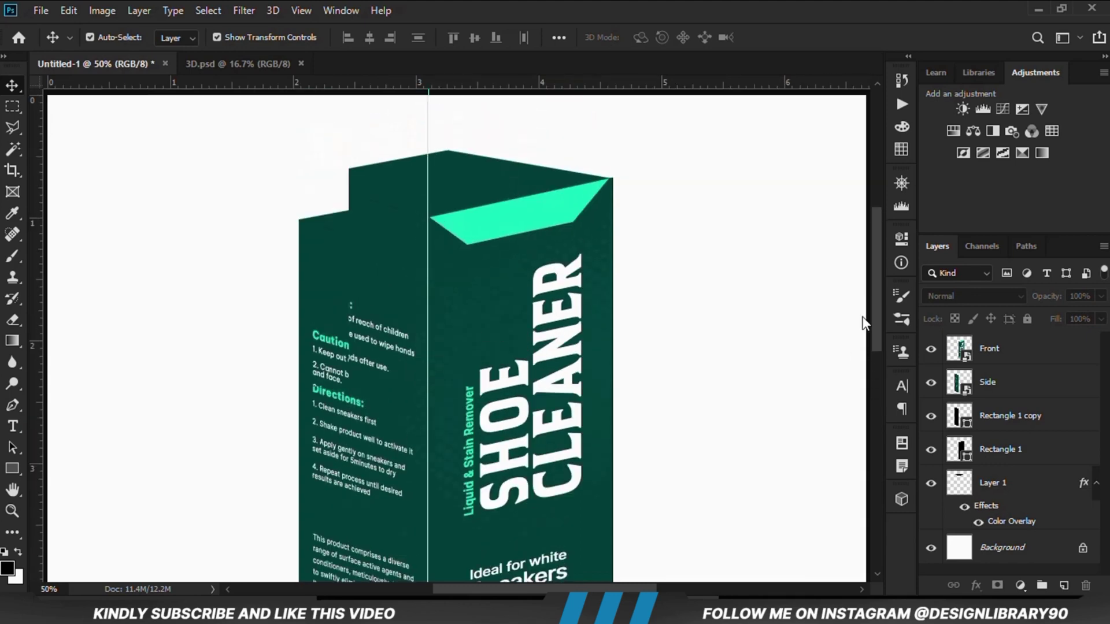
# Step: Hide the Rectangle 1, Rectangle 1 copy and Background layers, leaving only the box artwork and its top face visible
pyautogui.scroll(-3, 856, 375)
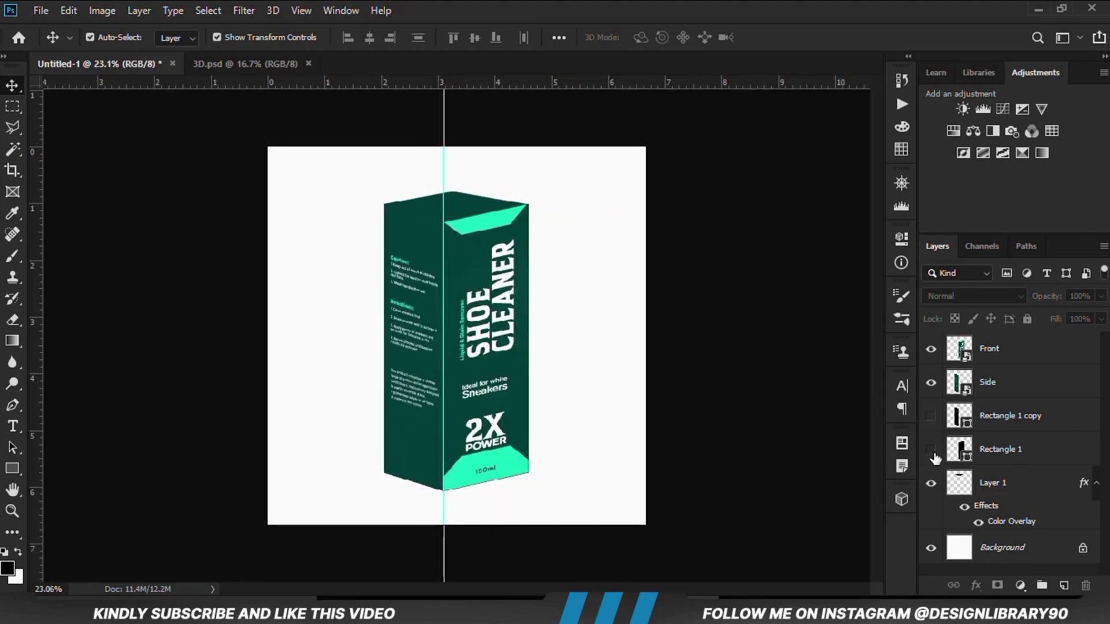
pyautogui.click(931, 486)
pyautogui.click(931, 483)
pyautogui.click(960, 486)
pyautogui.click(740, 369)
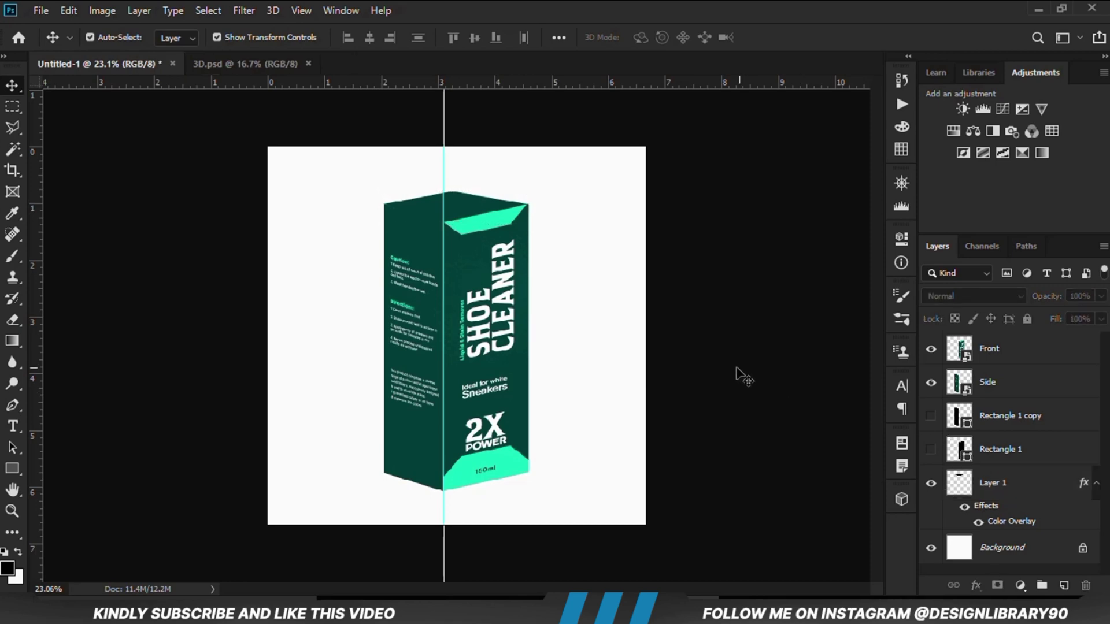
pyautogui.hotkey('ctrl', '+')
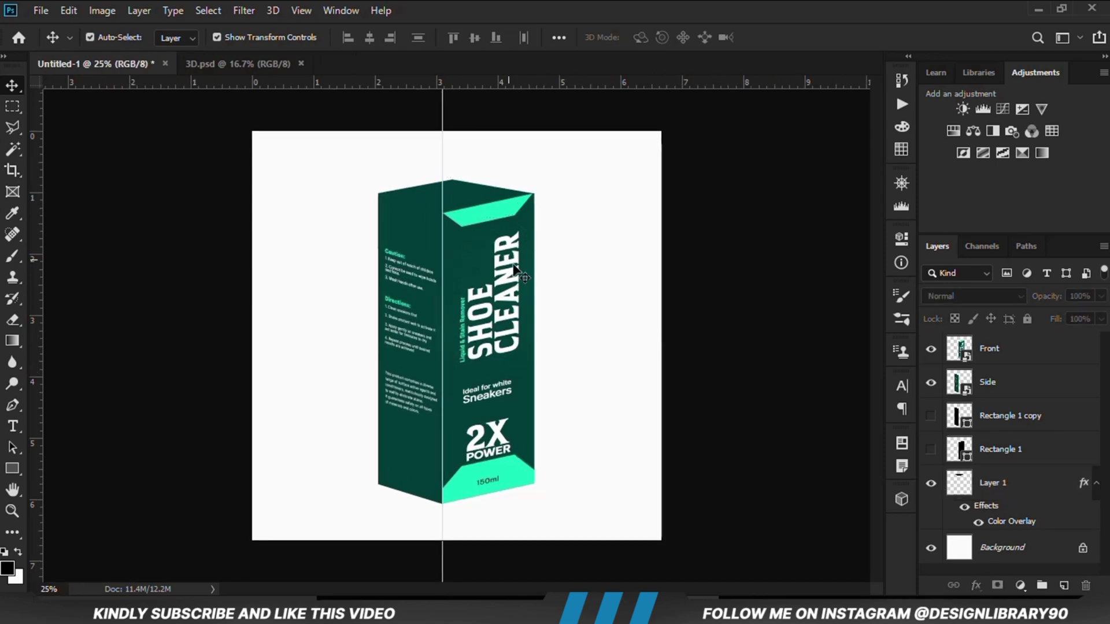
pyautogui.click(461, 191)
pyautogui.click(592, 234)
pyautogui.click(931, 546)
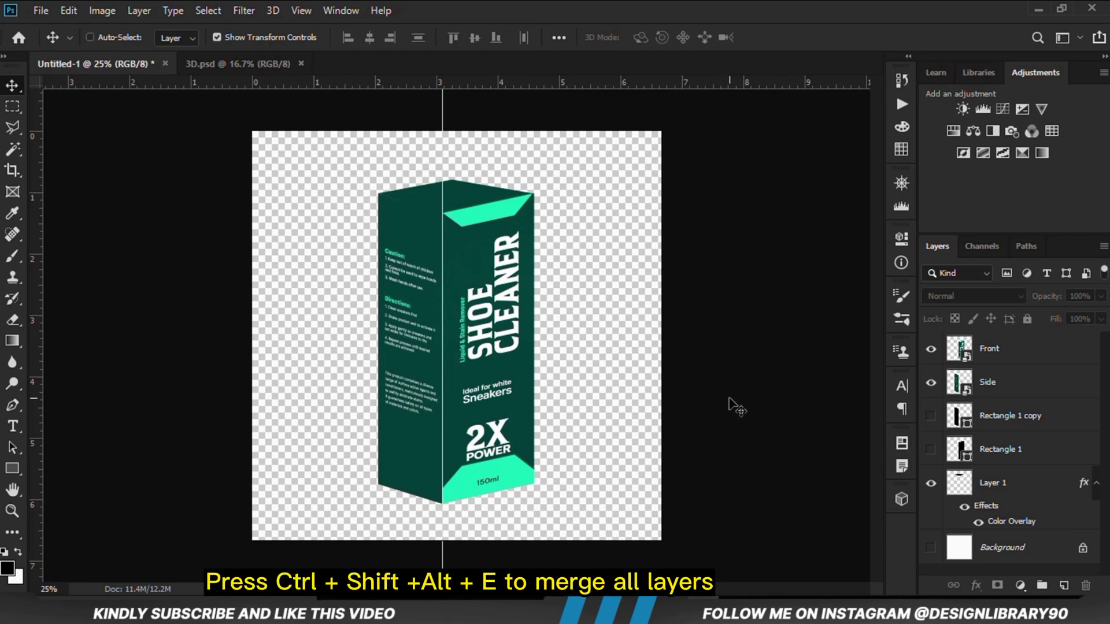
# Step: Stamp all visible layers into a new layer, and convert a duplicate of it to a smart object with the original hidden
pyautogui.hotkey('ctrl', 'shift', 'alt', 'e')
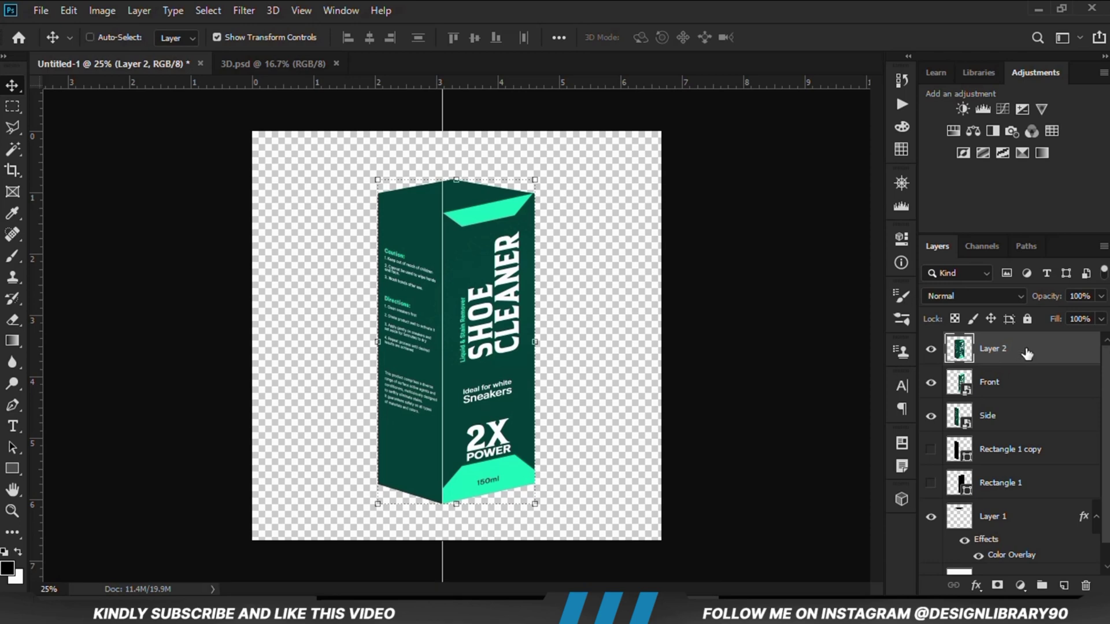
pyautogui.hotkey('ctrl', 'j')
pyautogui.rightClick(1022, 349)
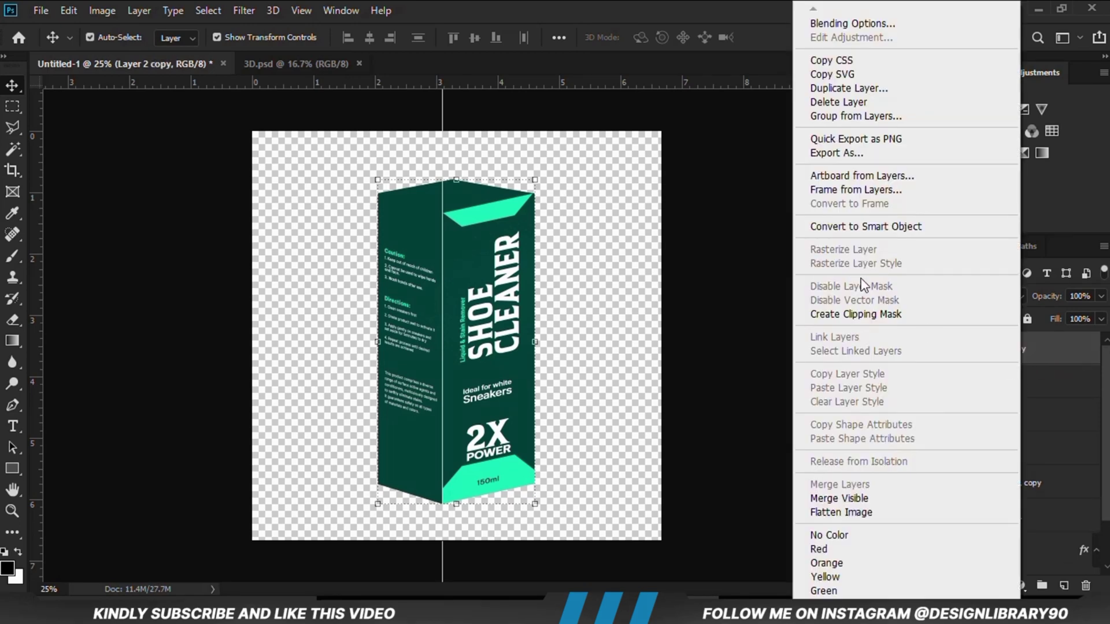
pyautogui.click(862, 226)
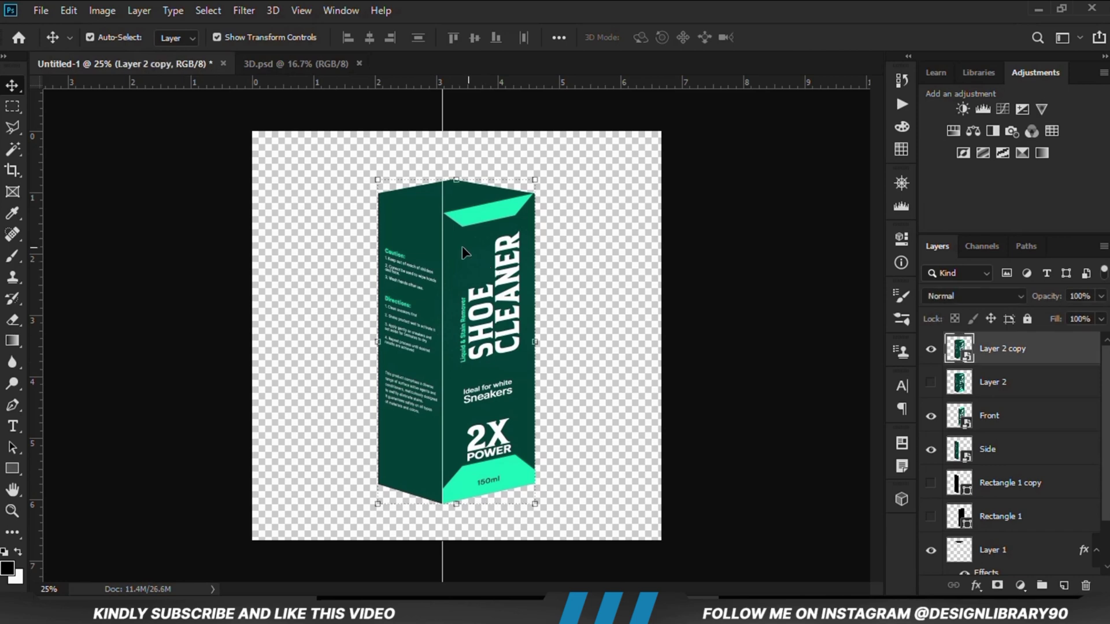
# Step: Clip an Exposure adjustment of -8.00 to the smart object box layer and invert its mask to black
pyautogui.click(1021, 591)
pyautogui.click(1009, 390)
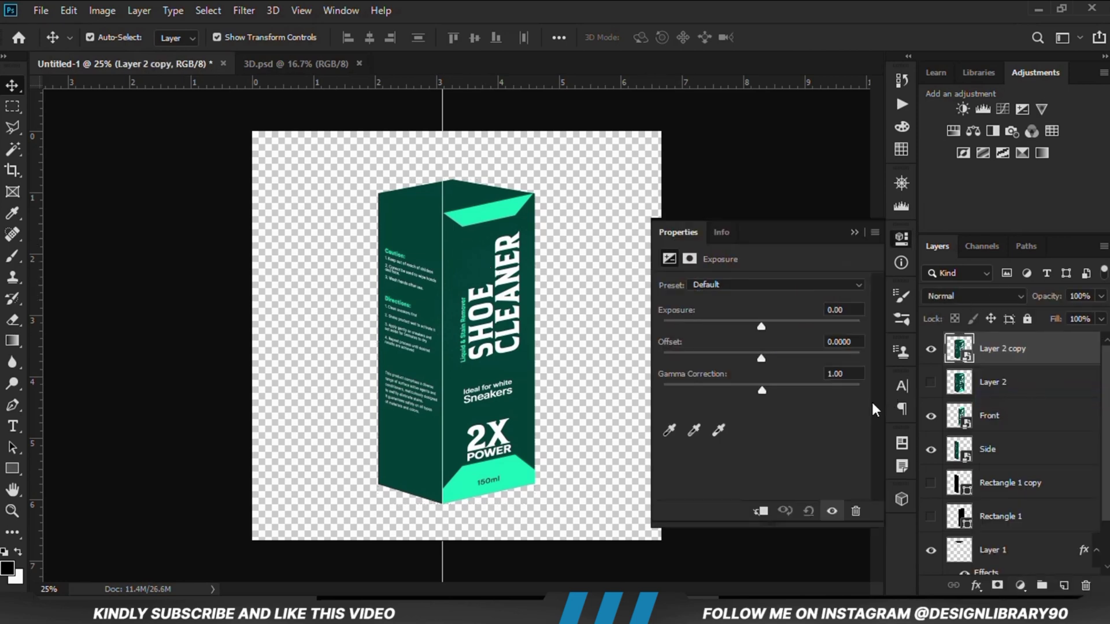
pyautogui.click(762, 510)
pyautogui.moveTo(761, 327); pyautogui.dragTo(695, 328)
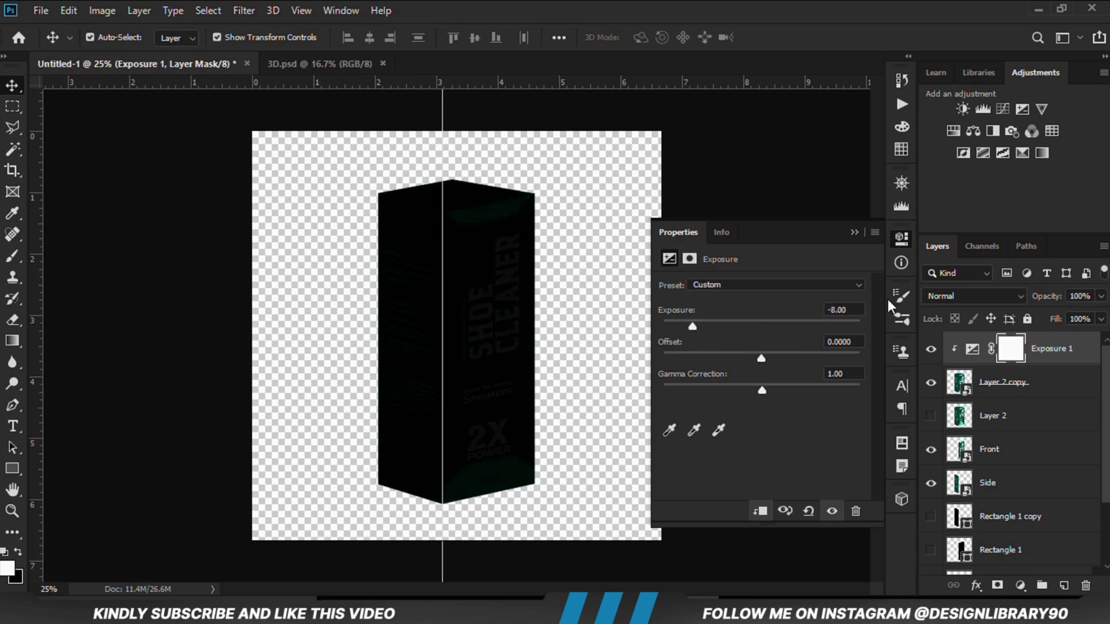
pyautogui.click(855, 232)
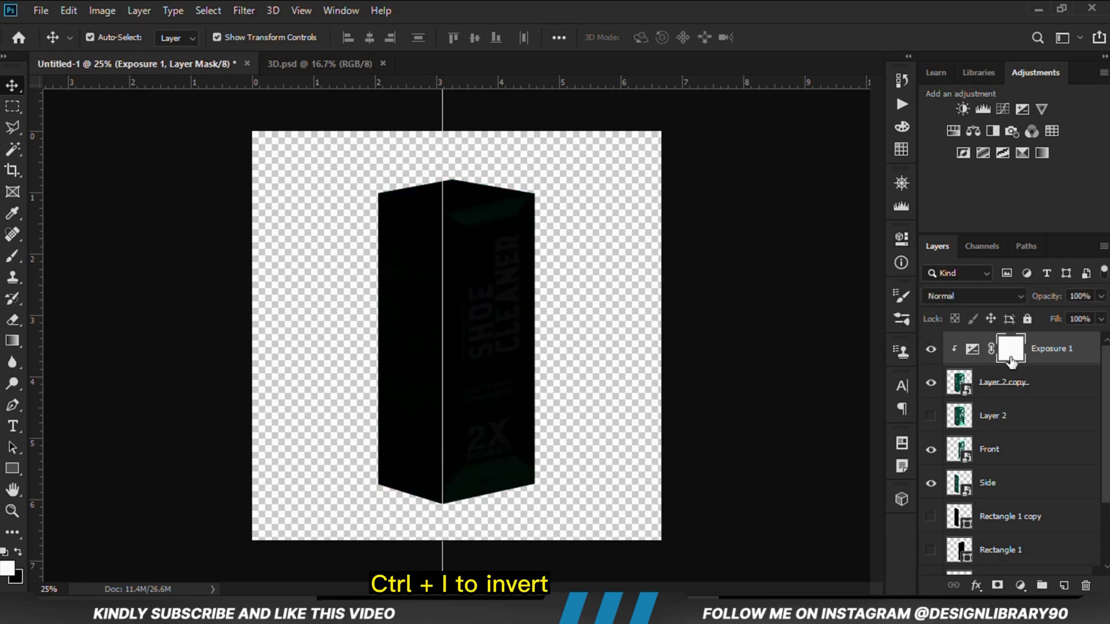
pyautogui.press('ctrl')
pyautogui.hotkey('ctrl', 'i')
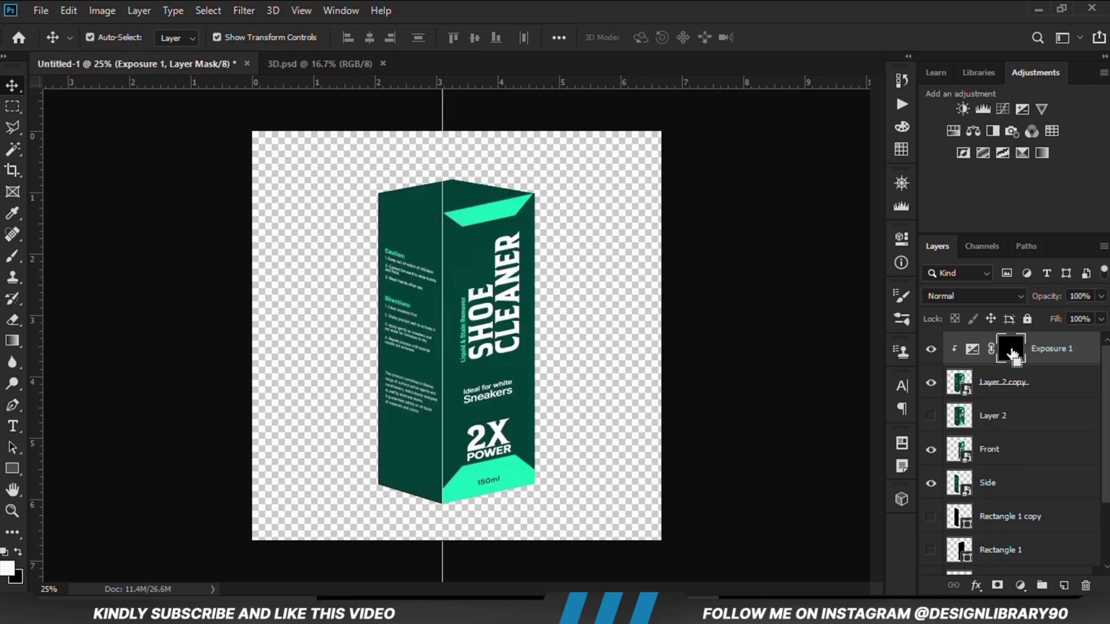
# Step: Select the box's left side panel with the Polygonal Lasso, following its top edge and the front-corner guide
pyautogui.scroll(5, 416, 192)
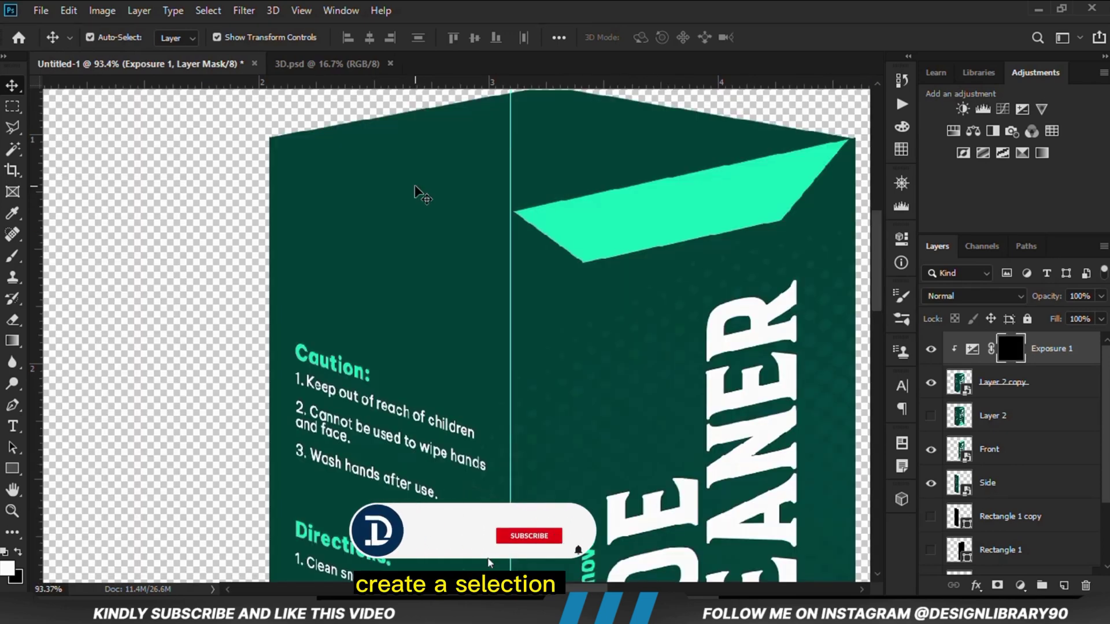
pyautogui.click(12, 127)
pyautogui.click(105, 142)
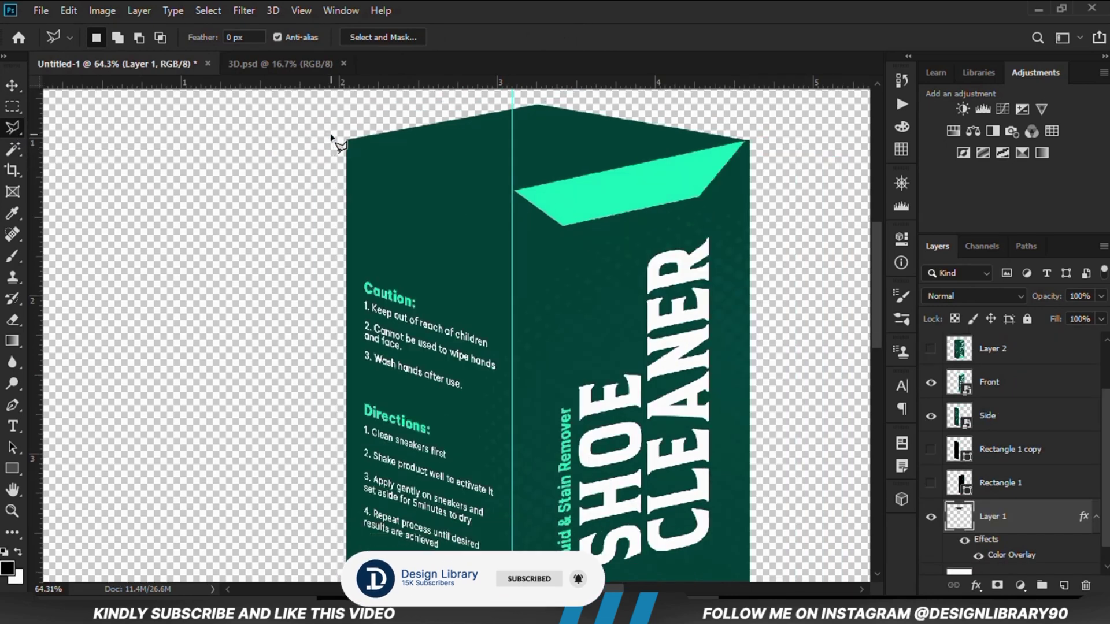
pyautogui.click(332, 136)
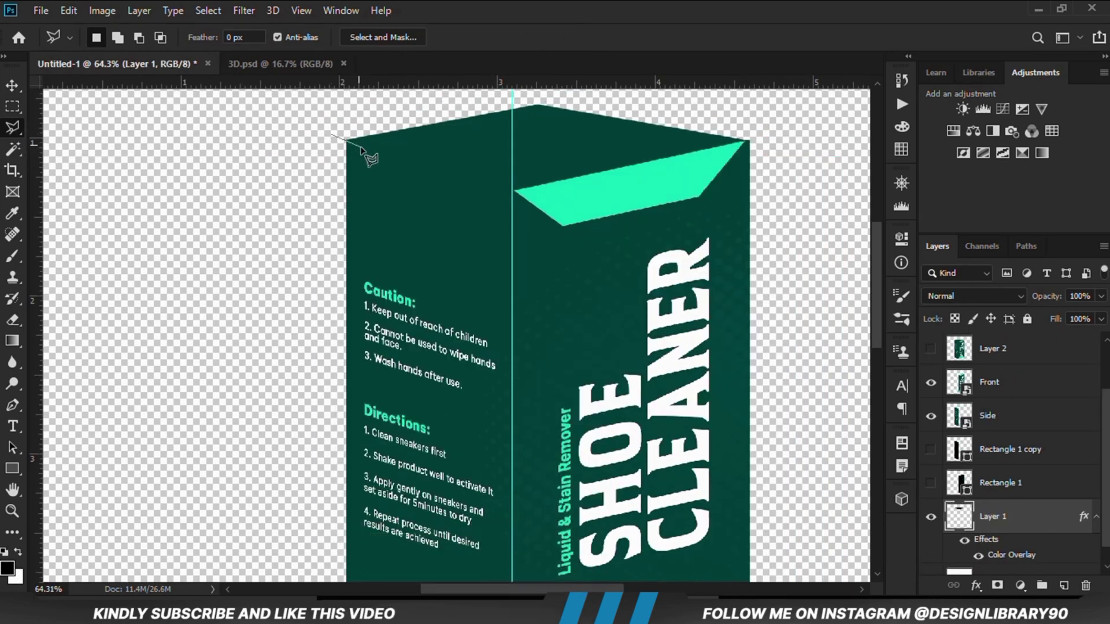
pyautogui.click(512, 189)
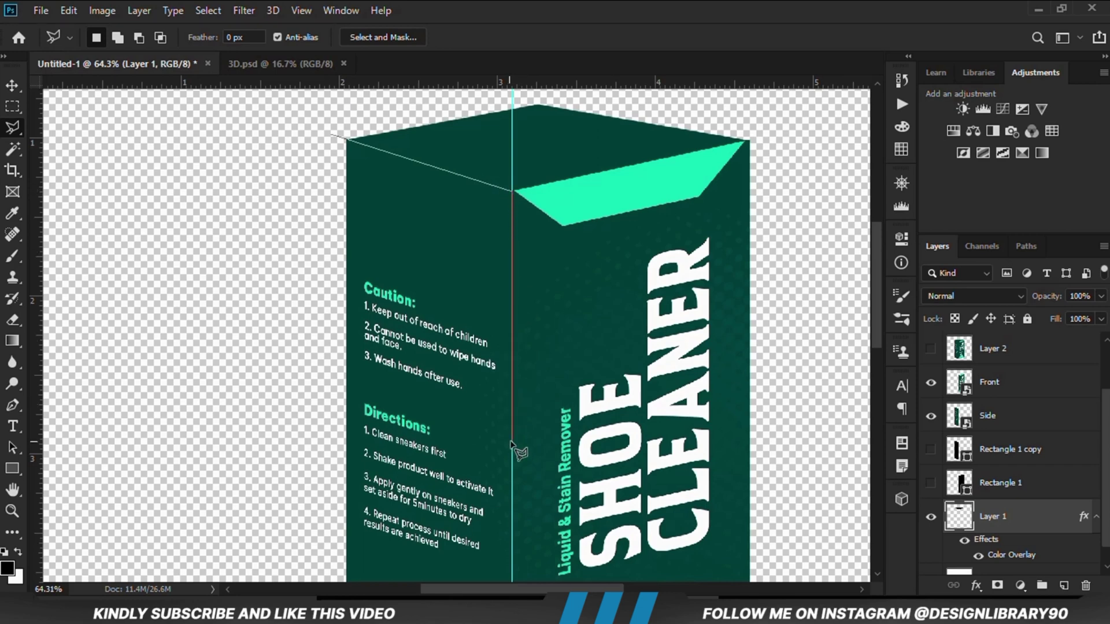
pyautogui.scroll(-1, 514, 439)
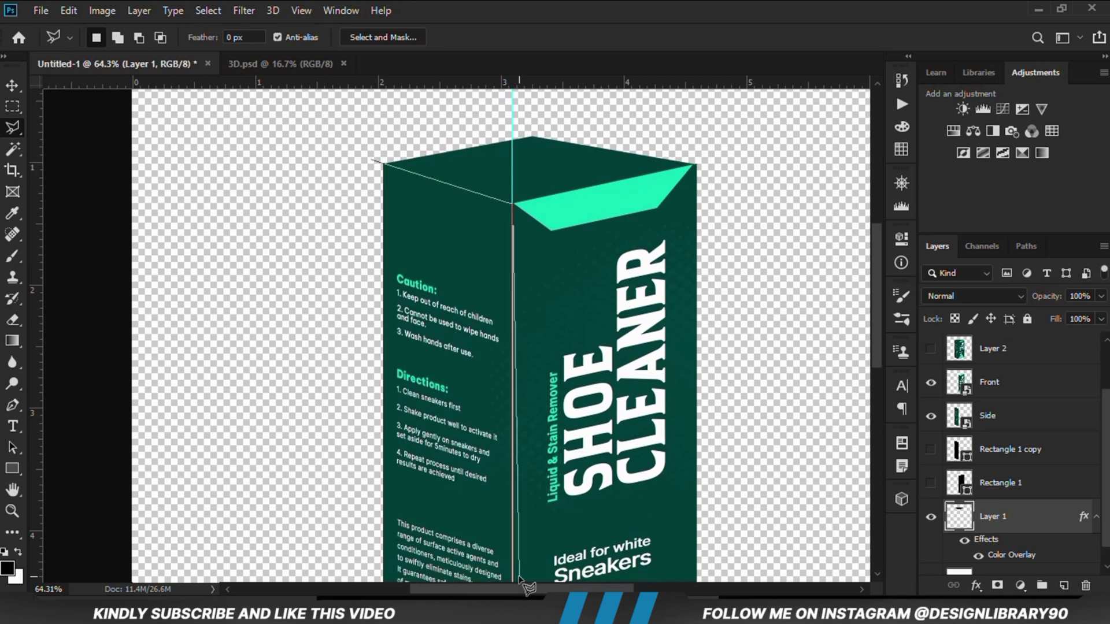
pyautogui.scroll(-2, 523, 584)
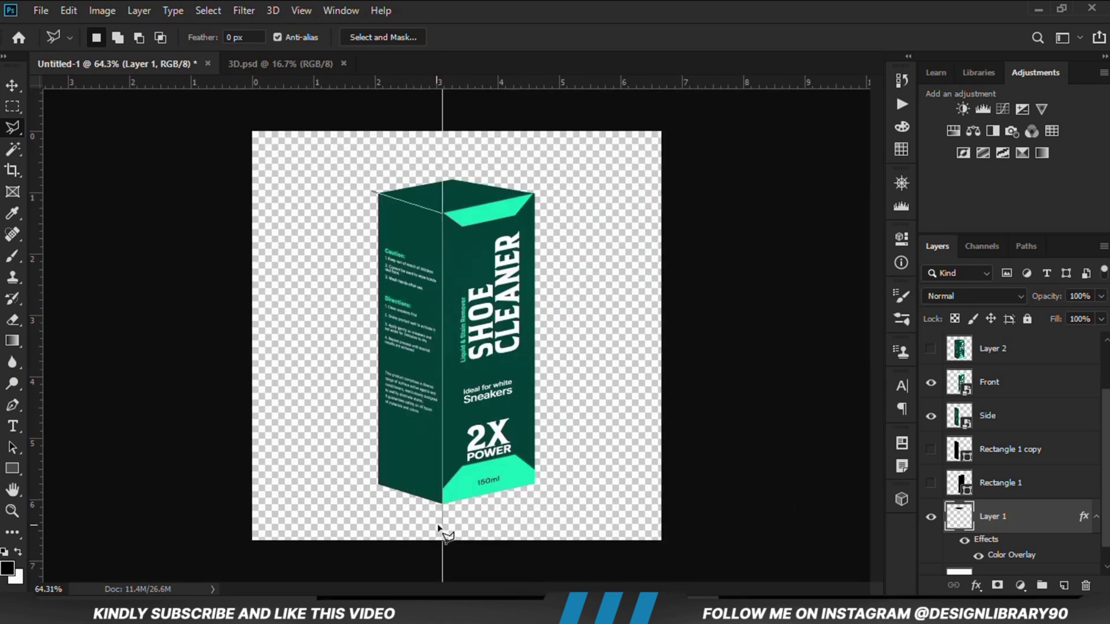
pyautogui.click(436, 525)
pyautogui.click(373, 194)
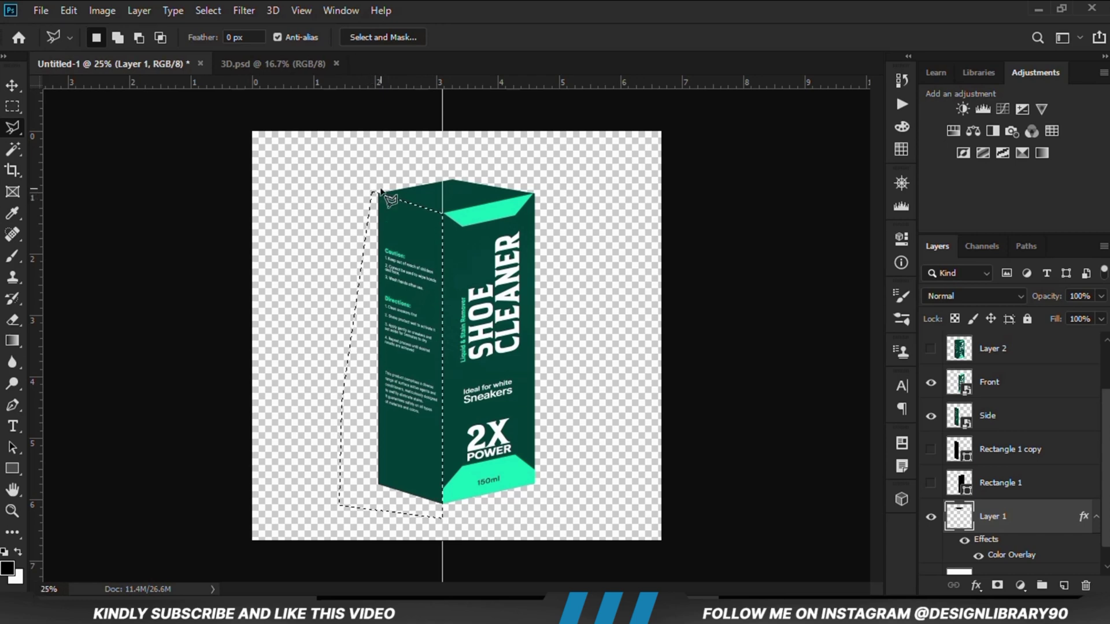
# Step: Paint white on the Exposure mask along the side panel's front edge with an 800 px, 0% hardness brush at 15% opacity
pyautogui.moveTo(23, 257); pyautogui.dragTo(147, 258)
pyautogui.click(16, 552)
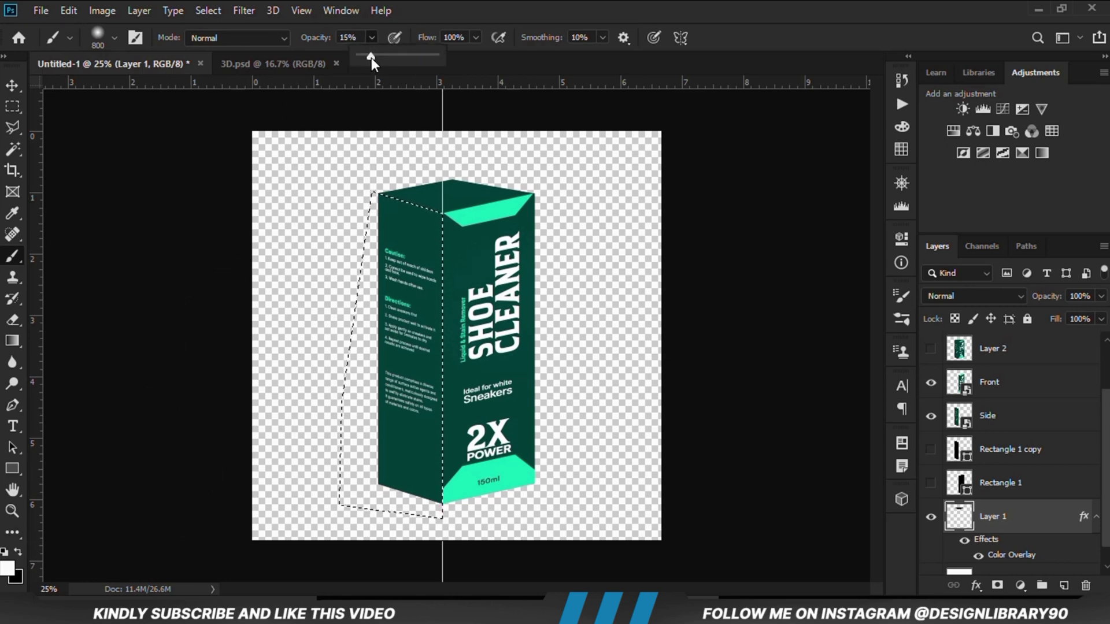
pyautogui.rightClick(572, 254)
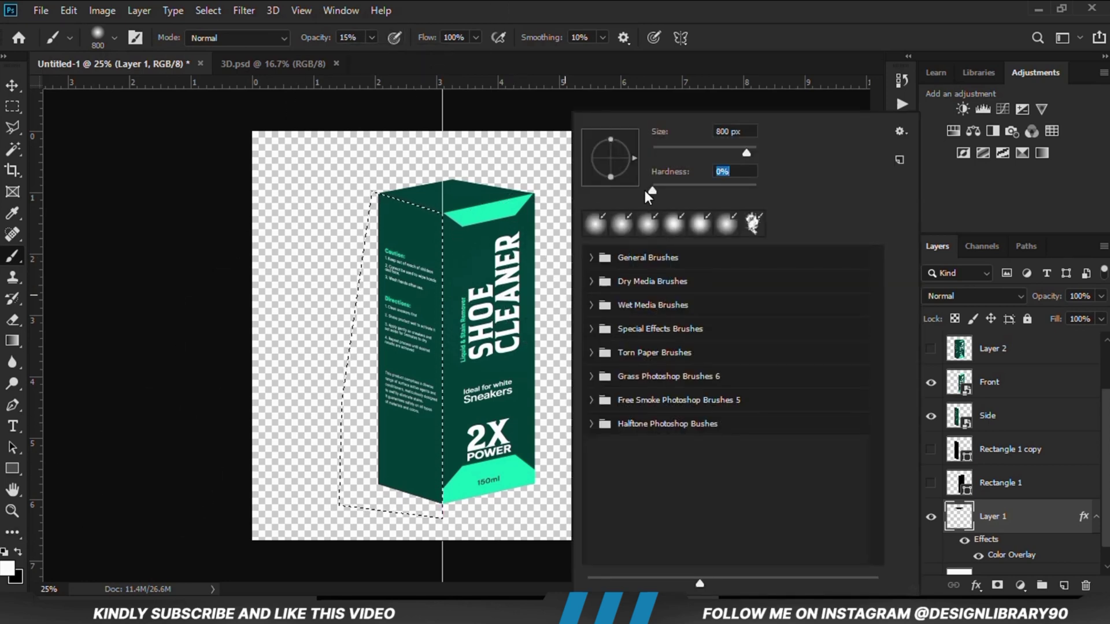
pyautogui.press('Return')
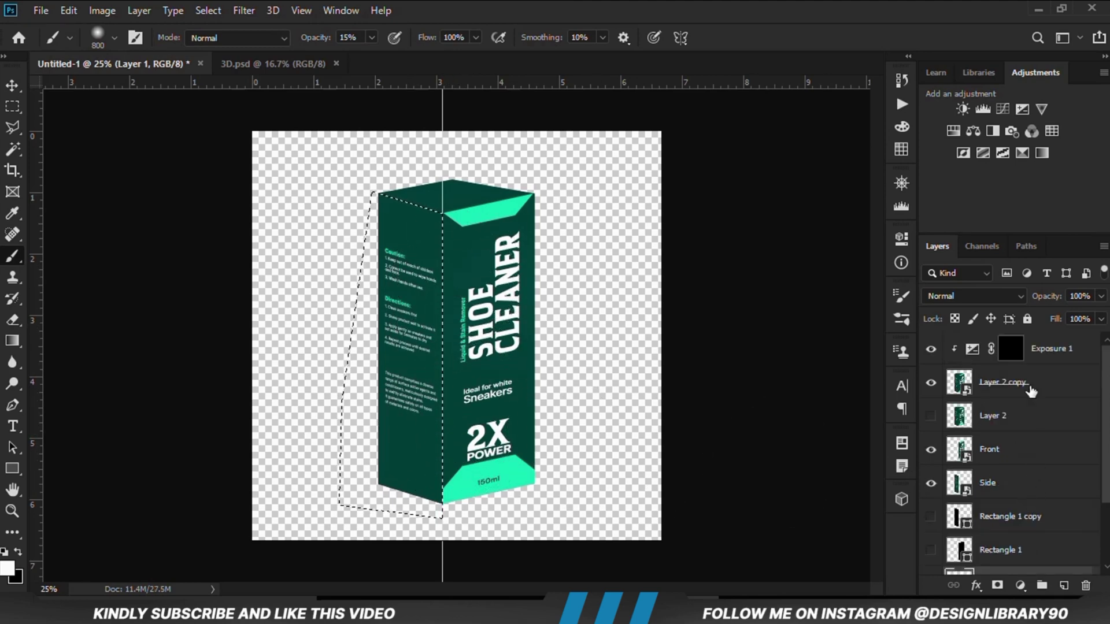
pyautogui.click(1012, 349)
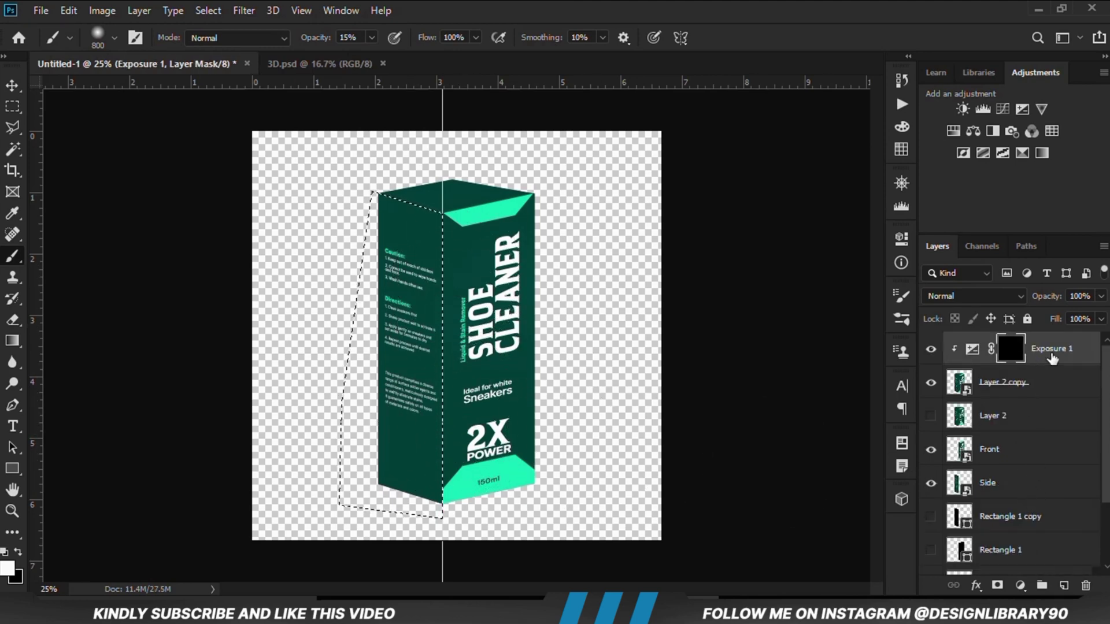
pyautogui.moveTo(444, 288)
pyautogui.mouseDown()
pyautogui.moveTo(489, 491)
pyautogui.moveTo(489, 417)
pyautogui.mouseUp()
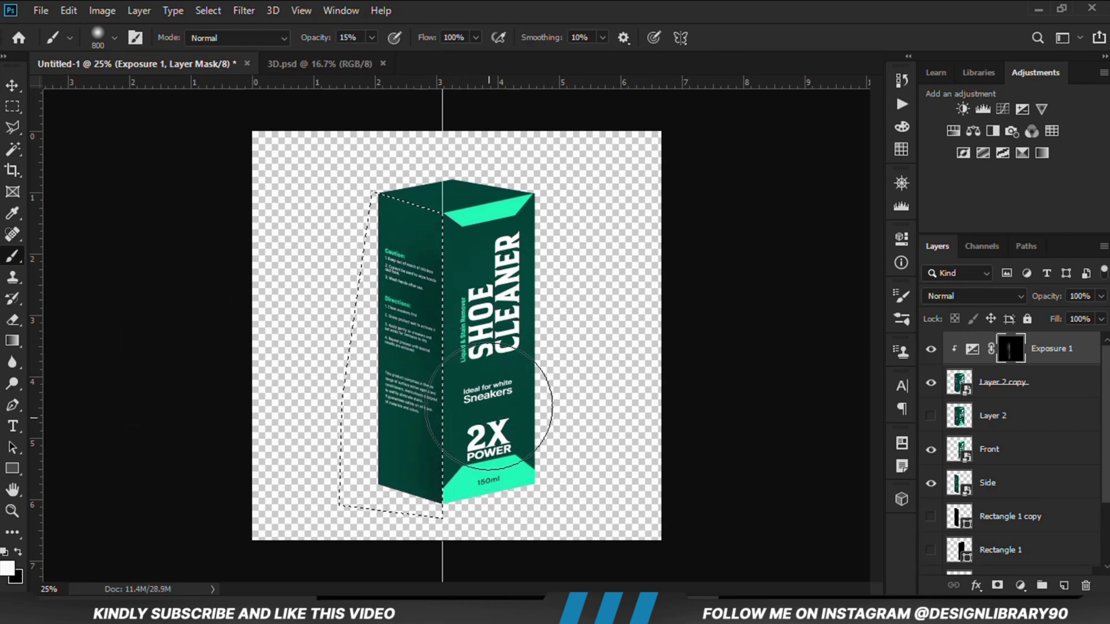
# Step: Deepen the shading along the side panel's front edge by painting the Exposure mask at 30% brush opacity
pyautogui.click(372, 38)
pyautogui.click(458, 2)
pyautogui.moveTo(490, 374)
pyautogui.mouseDown()
pyautogui.moveTo(491, 485)
pyautogui.moveTo(497, 478)
pyautogui.mouseUp()
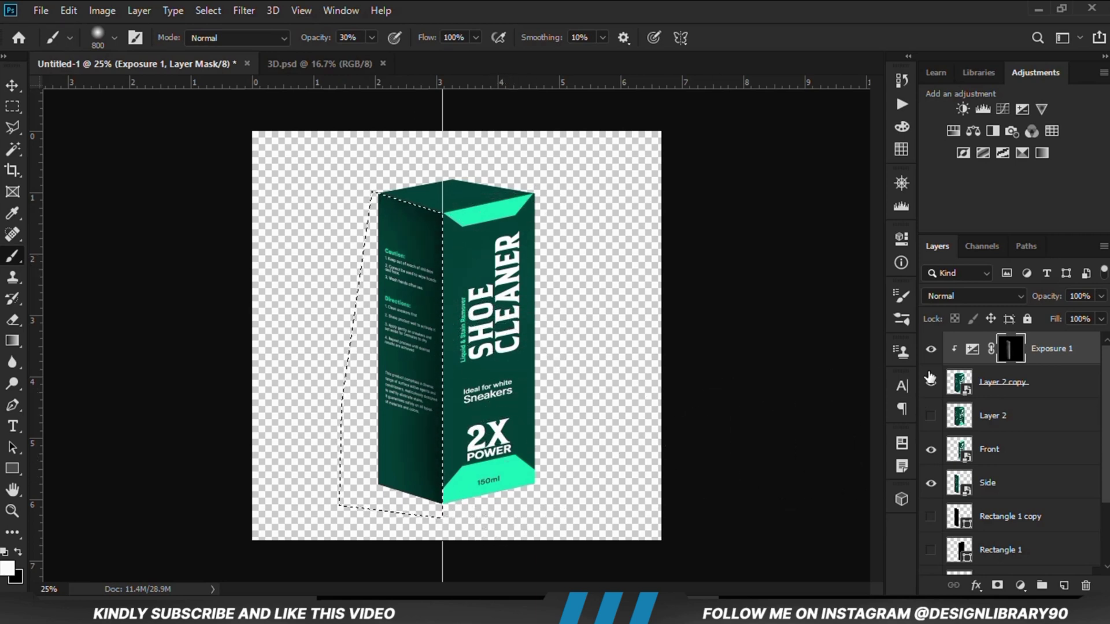
pyautogui.click(930, 349)
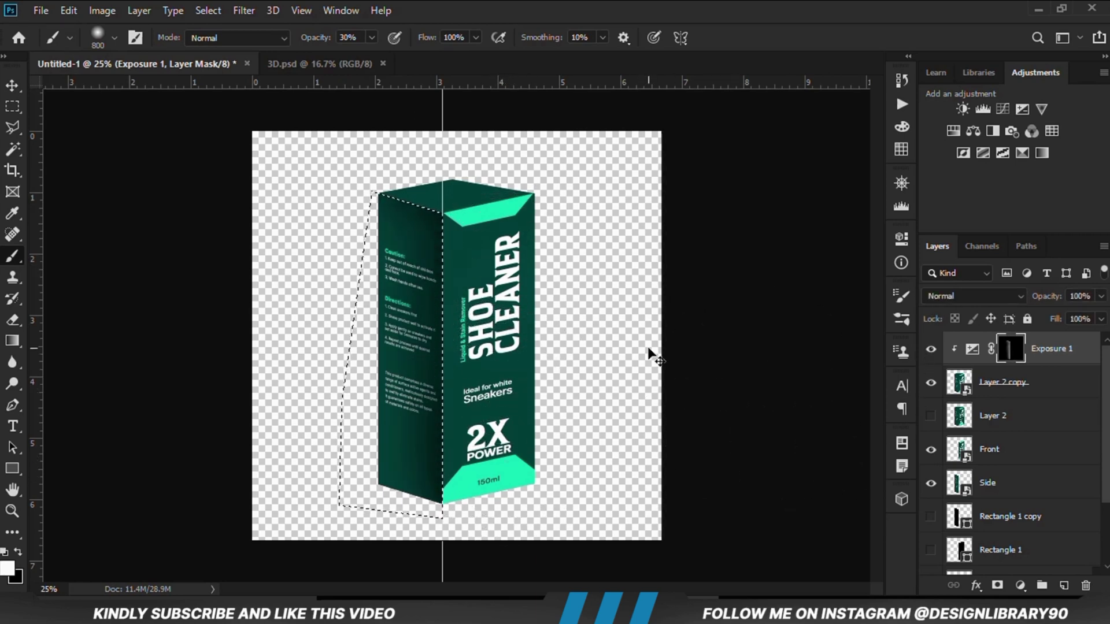
# Step: Deselect the side panel to review the shading without the selection outline, and restore the same selection
pyautogui.hotkey('ctrl', 'd')
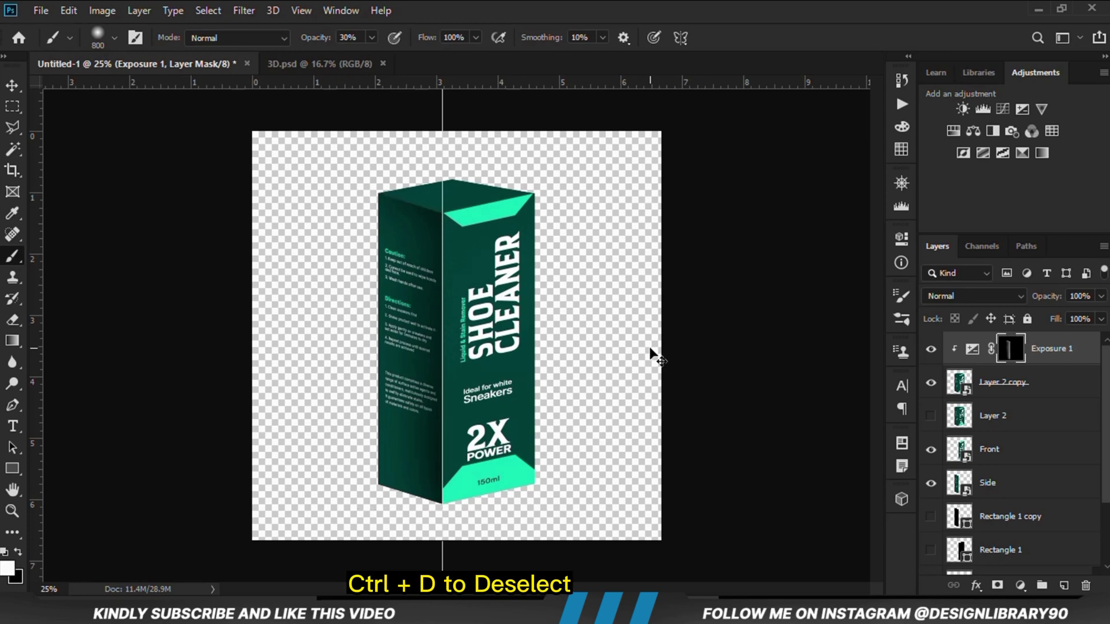
pyautogui.hotkey('ctrl', '0')
pyautogui.hotkey('ctrl', '-')
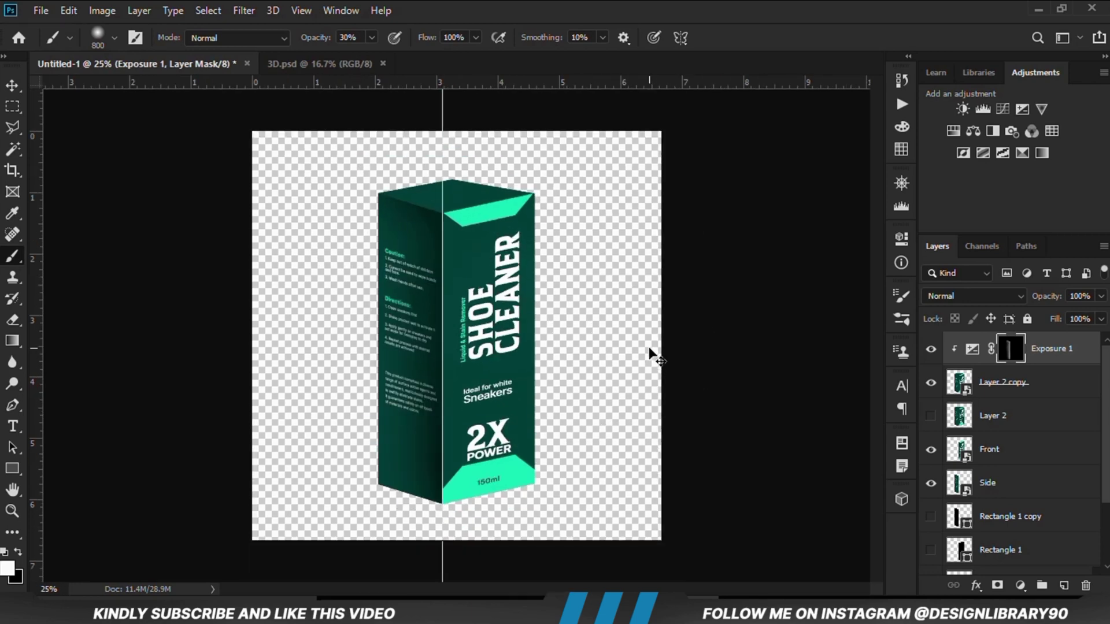
pyautogui.click(207, 11)
pyautogui.click(221, 61)
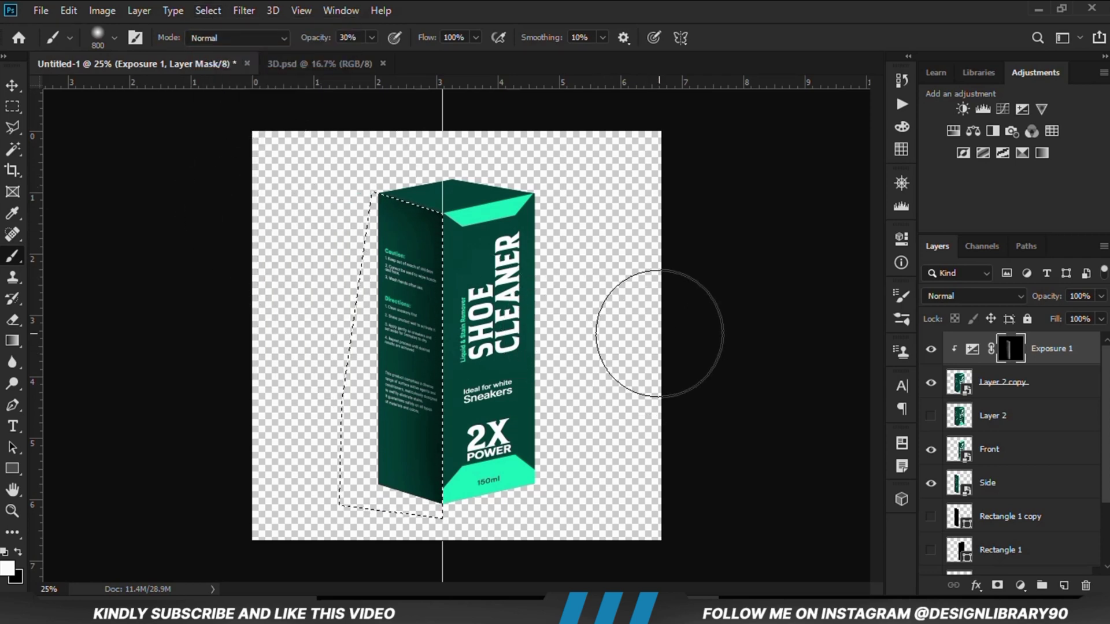
# Step: Paint faint shading over the side panel on the Exposure mask with a 500 px brush at 8% opacity
pyautogui.moveTo(371, 36); pyautogui.dragTo(355, 60)
pyautogui.scroll(4, 424, 364)
pyautogui.press('[')
pyautogui.press('[')
pyautogui.press('[')
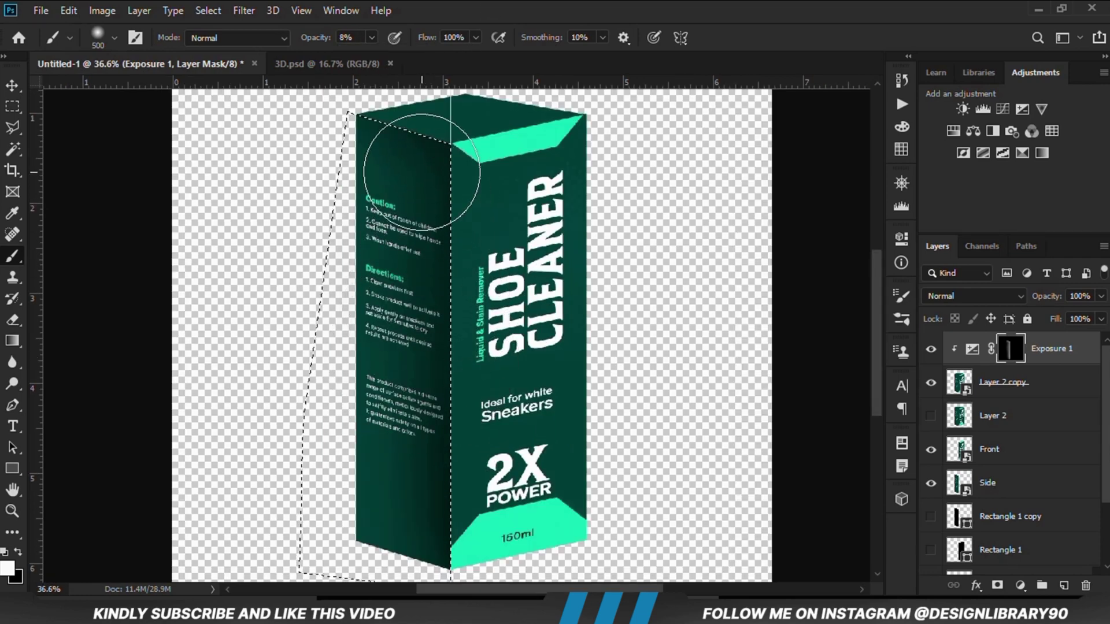
pyautogui.moveTo(430, 176)
pyautogui.mouseDown()
pyautogui.moveTo(431, 509)
pyautogui.moveTo(362, 541)
pyautogui.moveTo(336, 506)
pyautogui.moveTo(482, 543)
pyautogui.moveTo(503, 475)
pyautogui.moveTo(333, 508)
pyautogui.moveTo(349, 534)
pyautogui.moveTo(524, 497)
pyautogui.moveTo(515, 265)
pyautogui.moveTo(514, 276)
pyautogui.mouseUp()
pyautogui.hotkey('ctrl', '-')
pyautogui.hotkey('ctrl', '-')
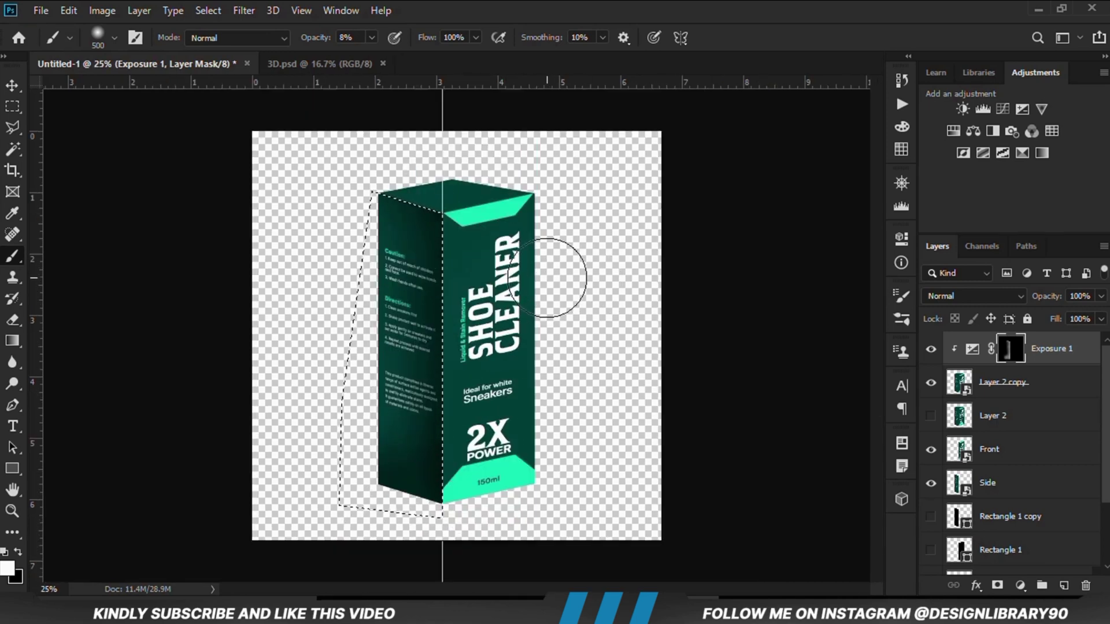
# Step: Clear the side panel selection and deselect all layers to view the shaded box cleanly
pyautogui.hotkey('ctrl', 'd')
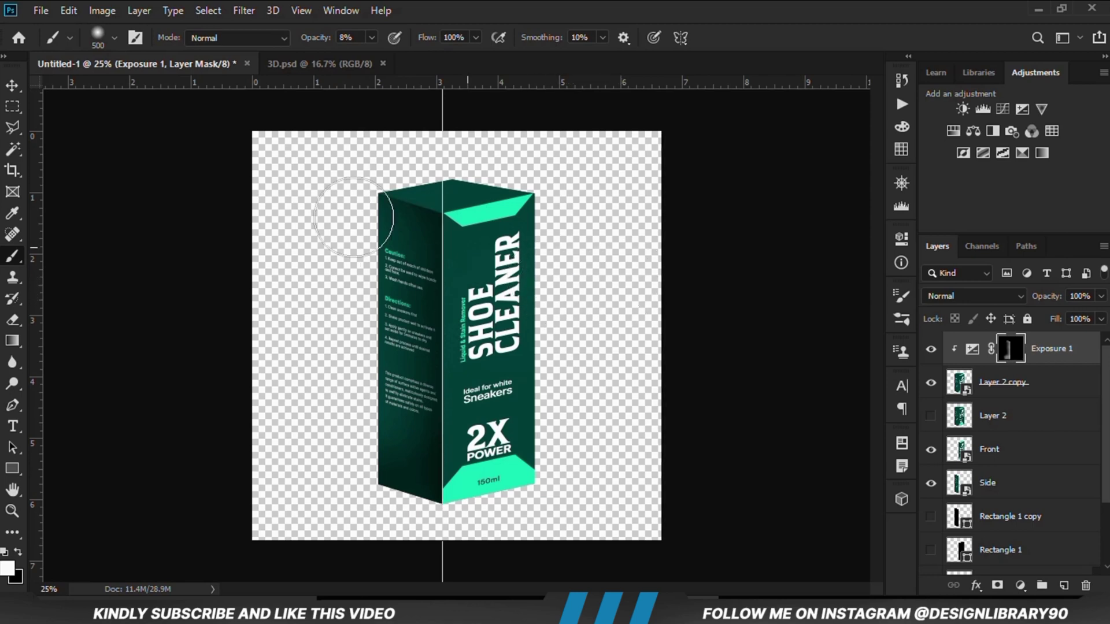
pyautogui.click(10, 87)
pyautogui.click(109, 91)
pyautogui.click(137, 224)
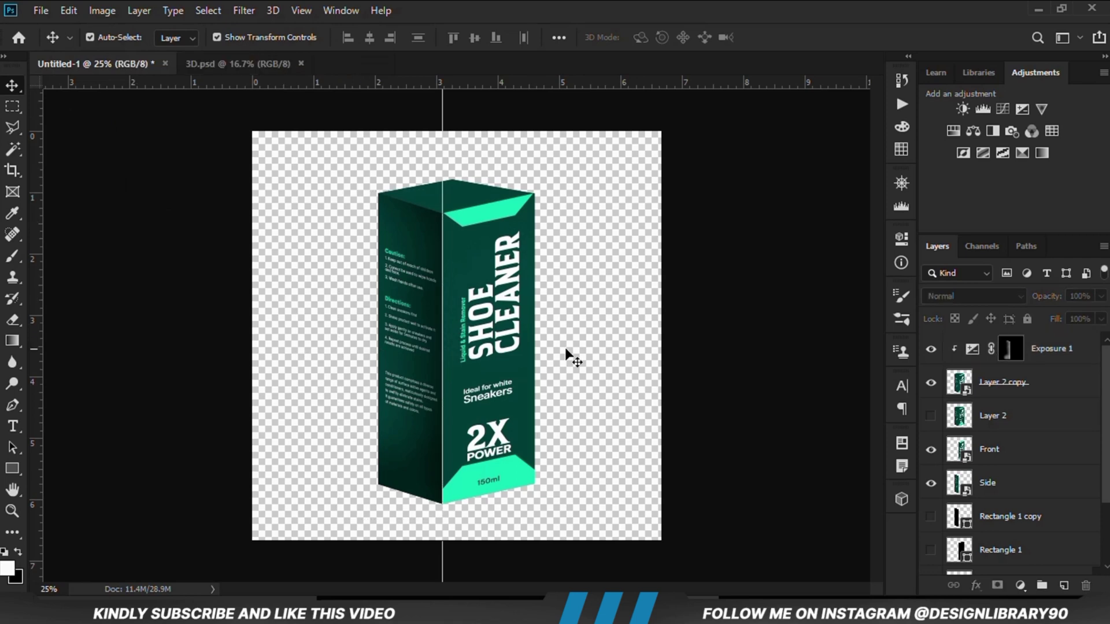
# Step: Add a clipped Exposure adjustment of -9.67 above Exposure 1 and invert its mask to black
pyautogui.click(1021, 586)
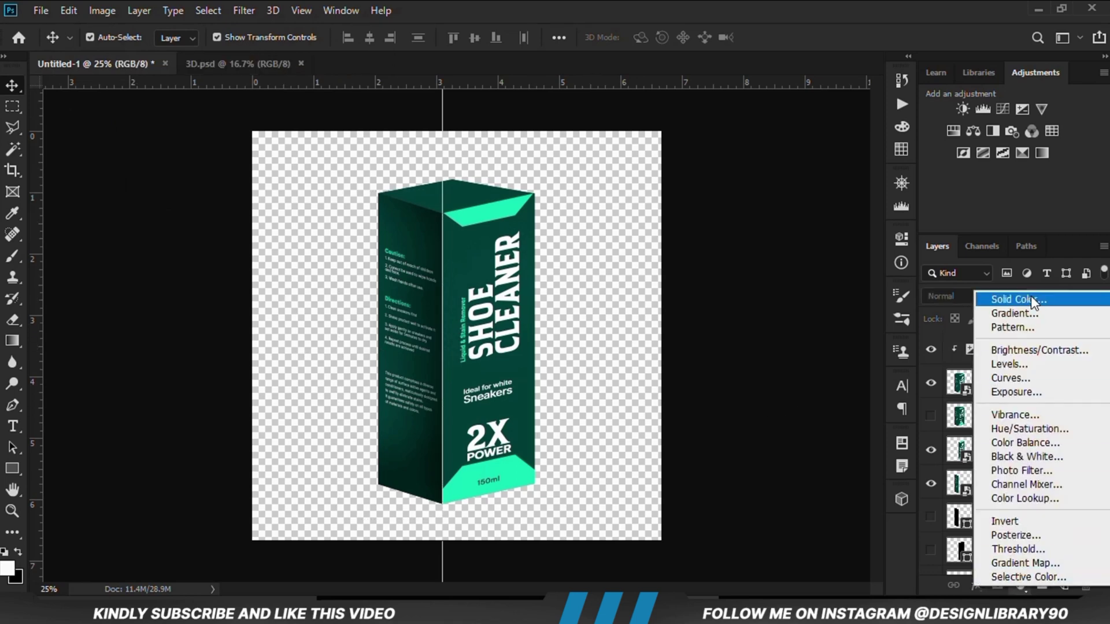
pyautogui.click(994, 393)
pyautogui.moveTo(761, 326); pyautogui.dragTo(688, 327)
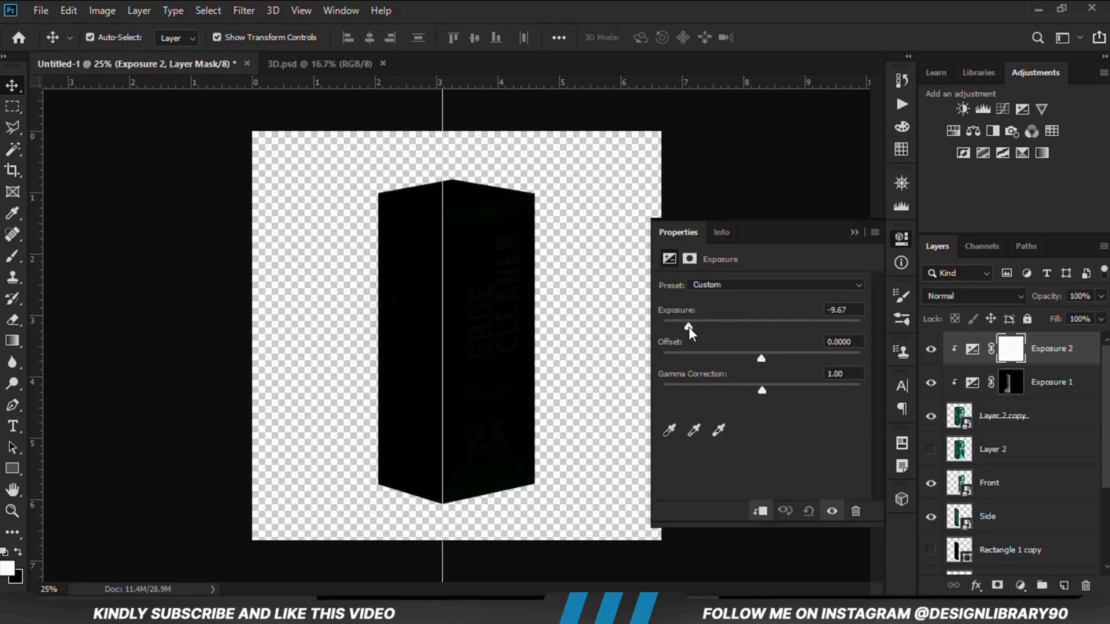
pyautogui.click(703, 340)
pyautogui.hotkey('ctrl', 'i')
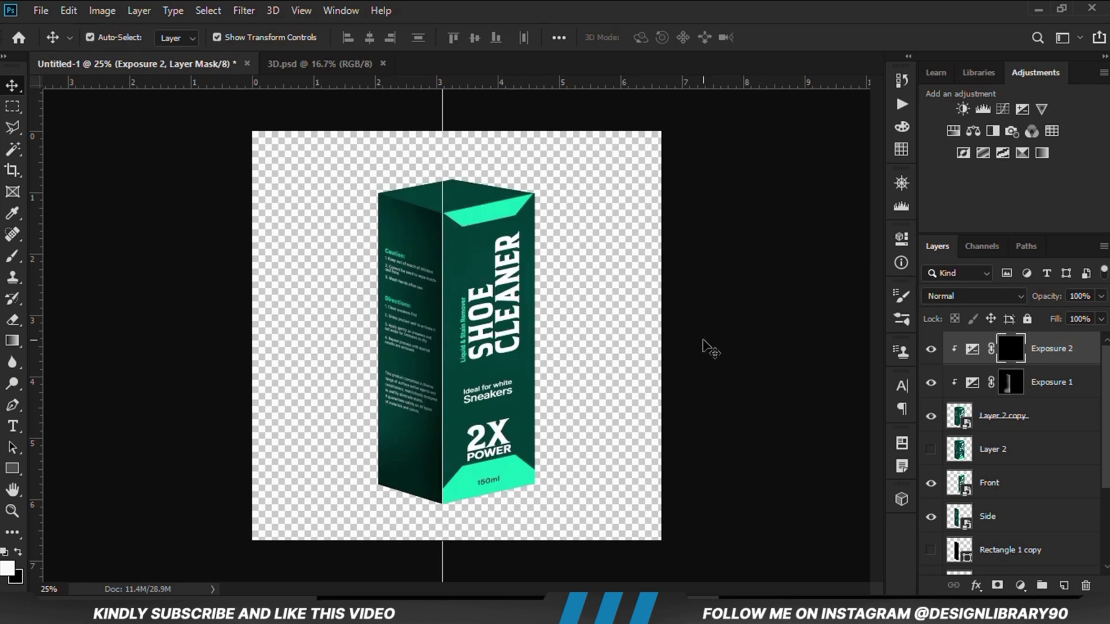
# Step: Select the front panel with the Polygonal Lasso and shade its bottom edge on the Exposure 2 mask with a 500 px brush at 18% opacity
pyautogui.moveTo(3, 135); pyautogui.dragTo(86, 144)
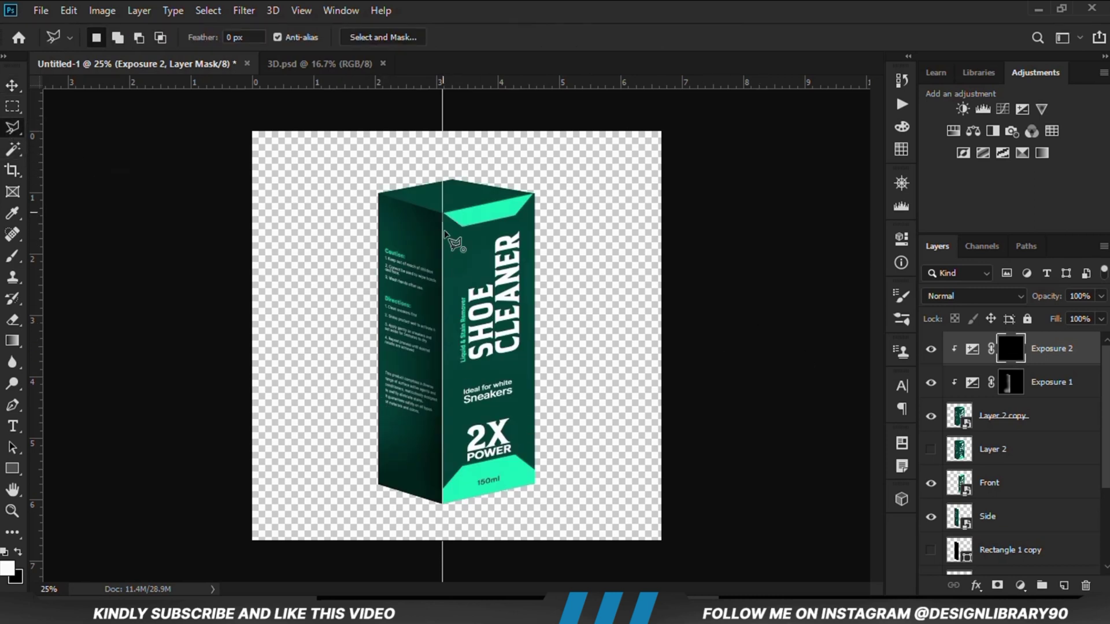
pyautogui.click(590, 503)
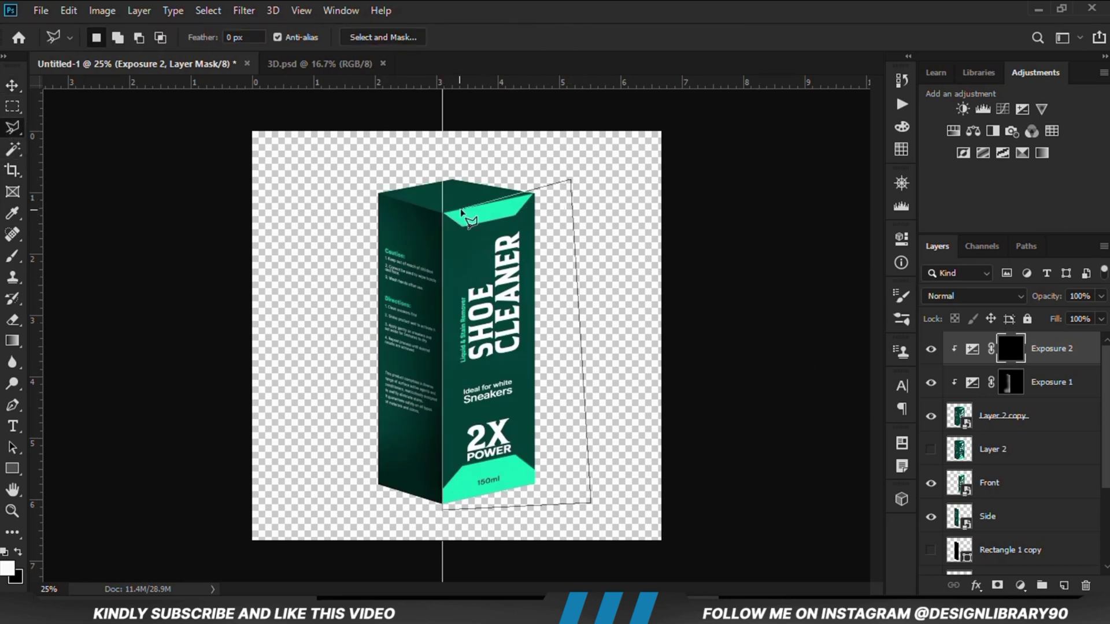
pyautogui.press('b')
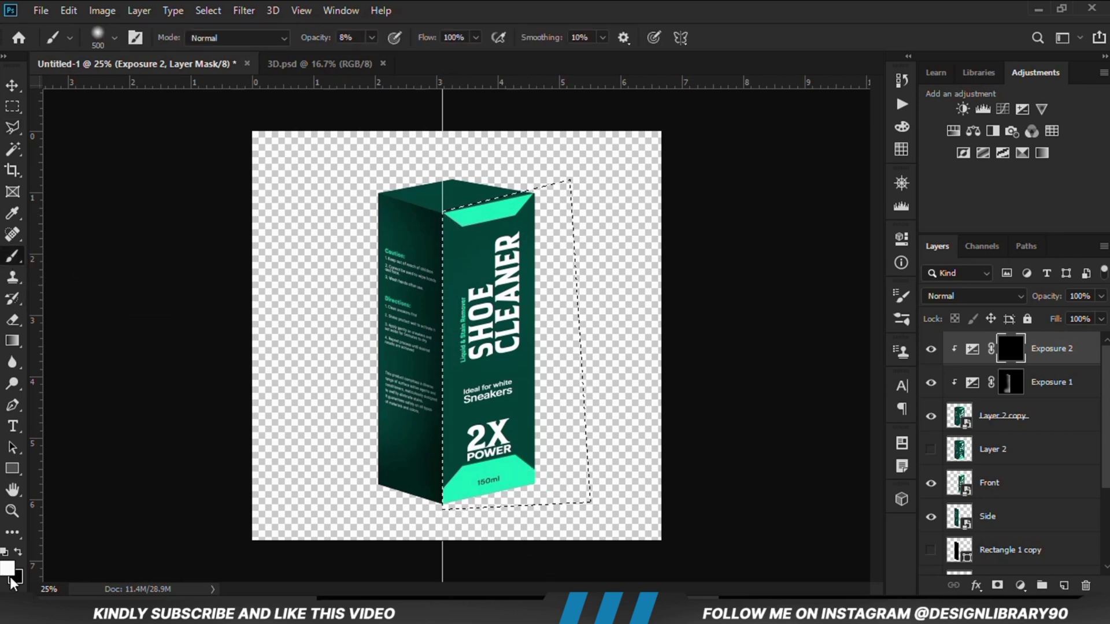
pyautogui.press('1')
pyautogui.press('8')
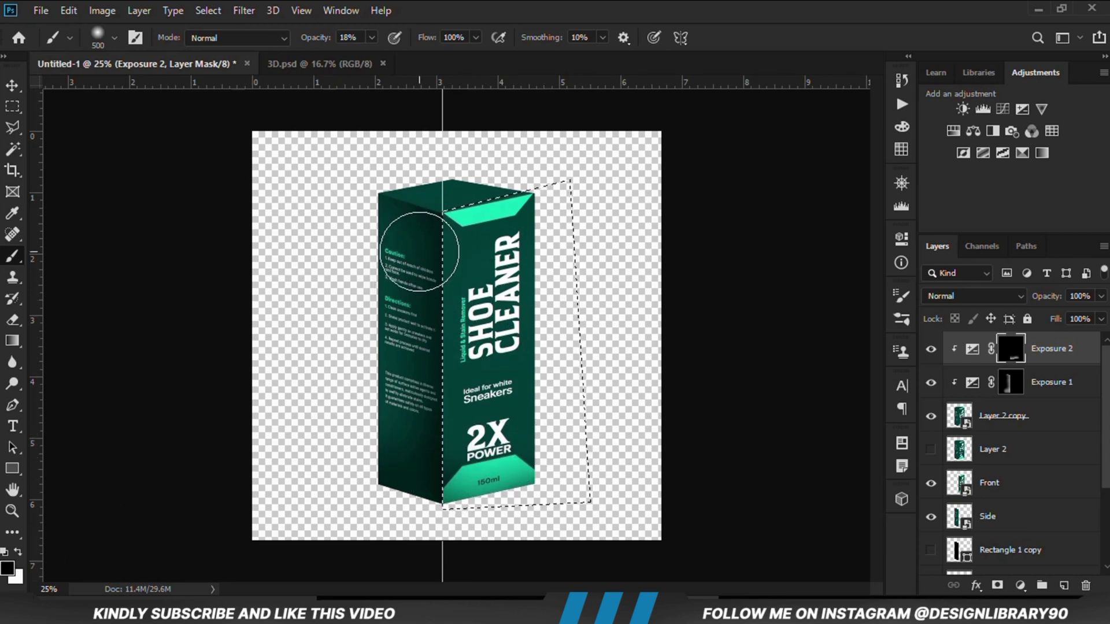
# Step: Paint faint white shading on the Exposure 2 mask within the front panel, using the 500 px brush at 10% opacity
pyautogui.click(372, 39)
pyautogui.moveTo(371, 58); pyautogui.dragTo(364, 58)
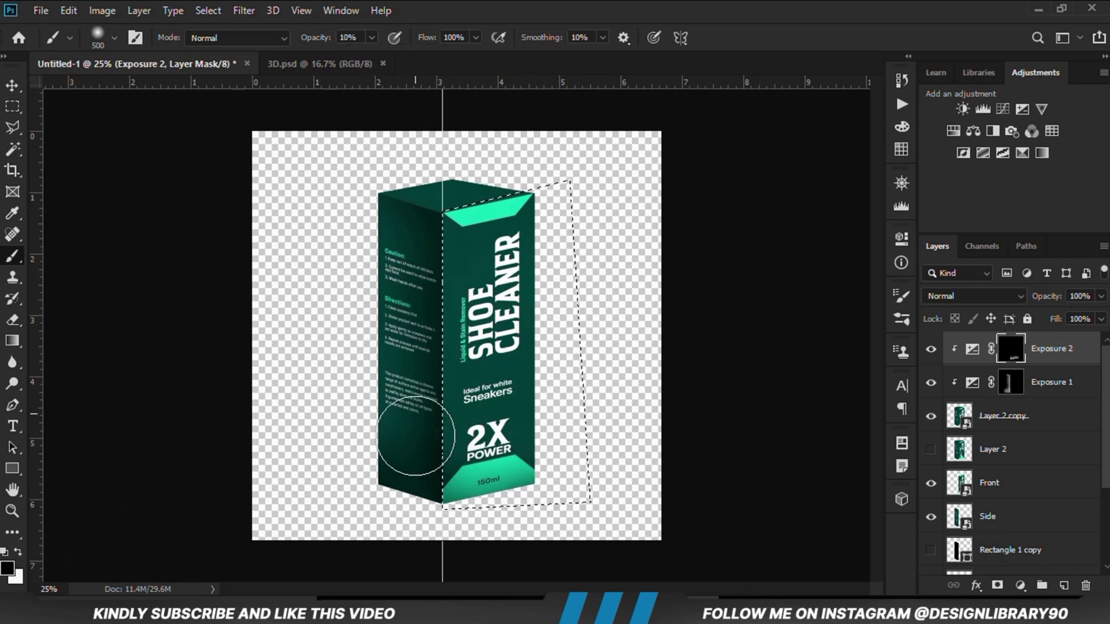
pyautogui.click(19, 550)
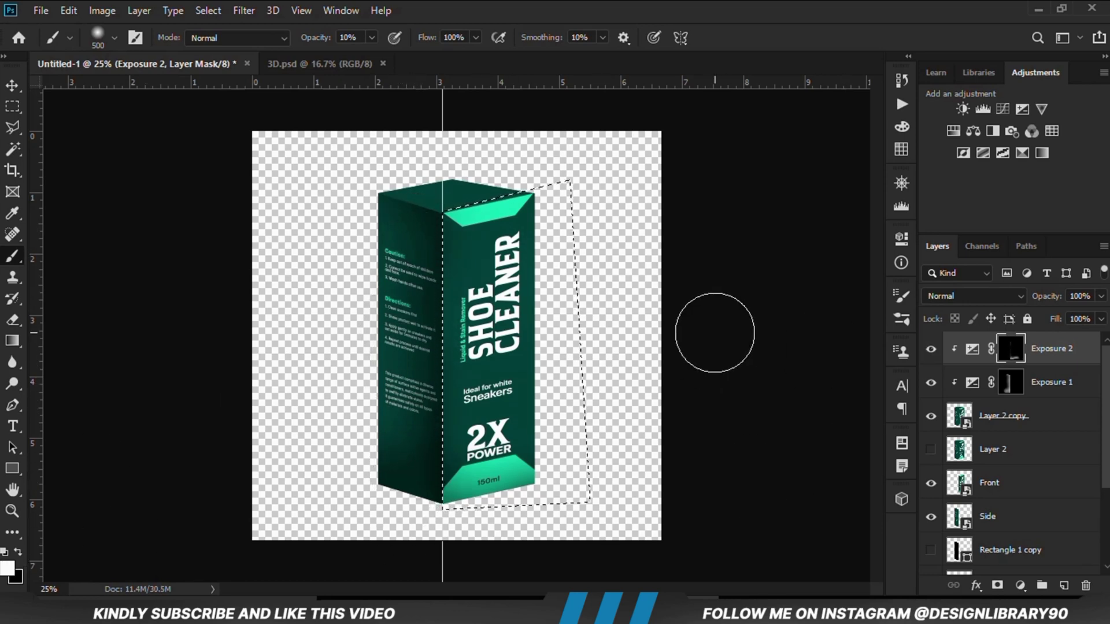
# Step: Select the upper part of the front panel with the Polygonal Lasso, following its slanted top edge and both vertical edges
pyautogui.rightClick(12, 128)
pyautogui.click(80, 143)
pyautogui.scroll(3, 586, 287)
pyautogui.click(396, 187)
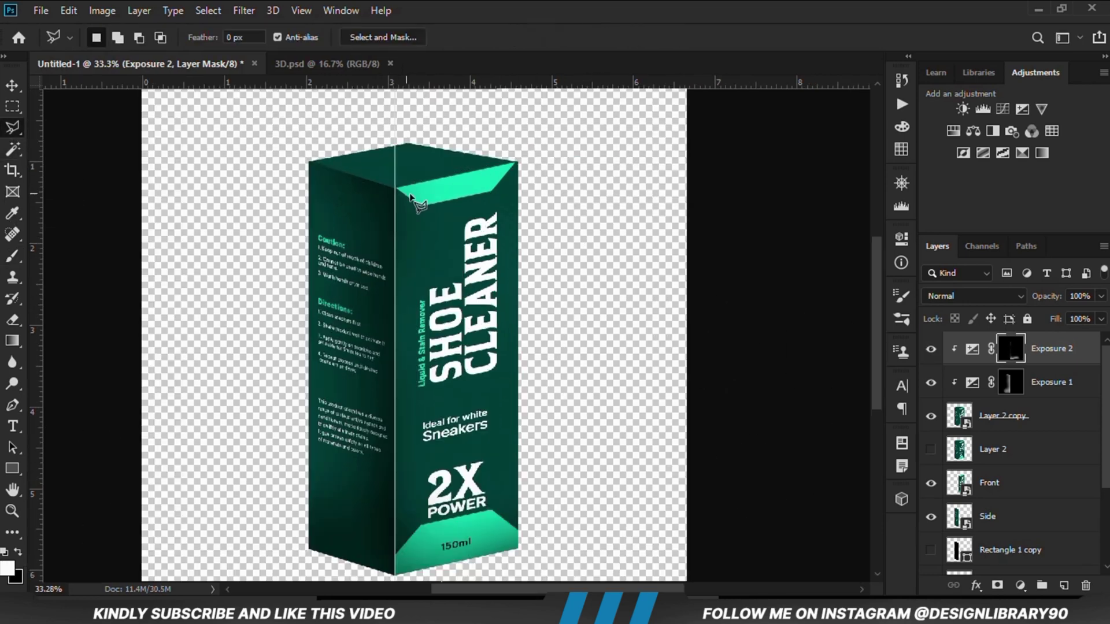
pyautogui.scroll(2, 518, 165)
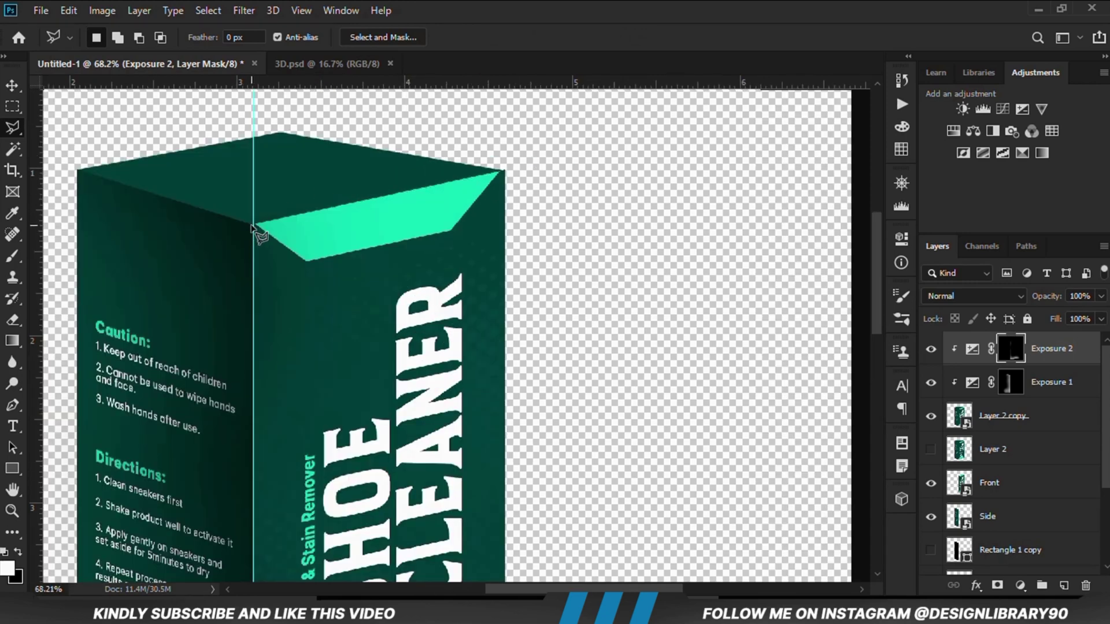
pyautogui.click(504, 171)
pyautogui.click(505, 548)
pyautogui.click(254, 550)
pyautogui.click(255, 224)
pyautogui.click(505, 171)
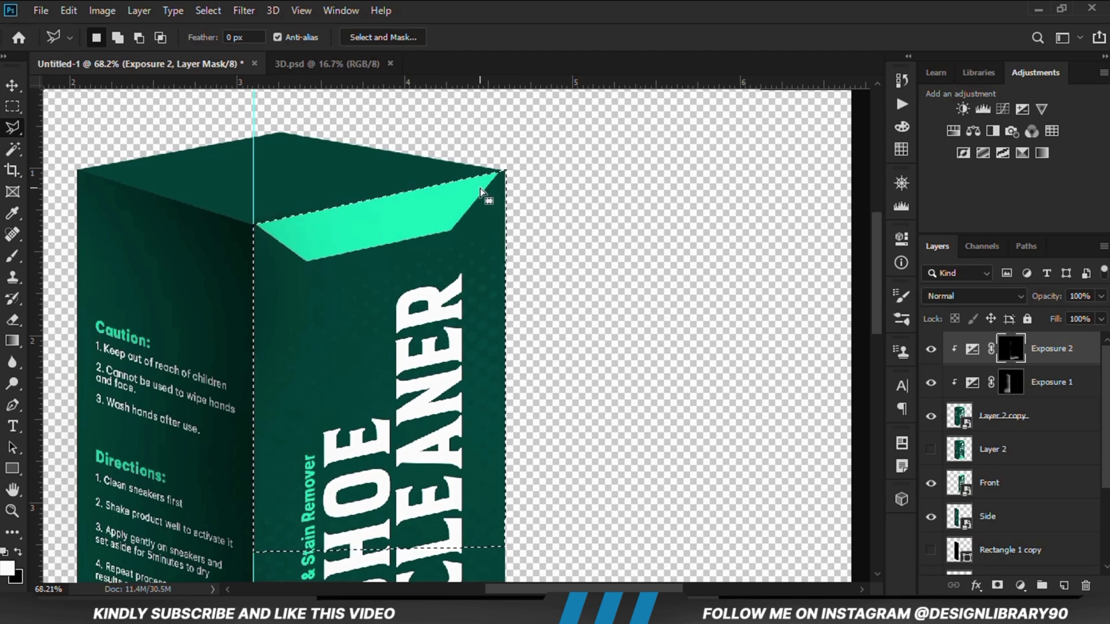
# Step: Shade the front panel's top edge on the Exposure 2 mask with a 250 px brush at 12% opacity, and clear the selection
pyautogui.rightClick(12, 256)
pyautogui.click(55, 252)
pyautogui.press('[')
pyautogui.press('[')
pyautogui.press('[')
pyautogui.click(374, 39)
pyautogui.moveTo(276, 185); pyautogui.dragTo(457, 160)
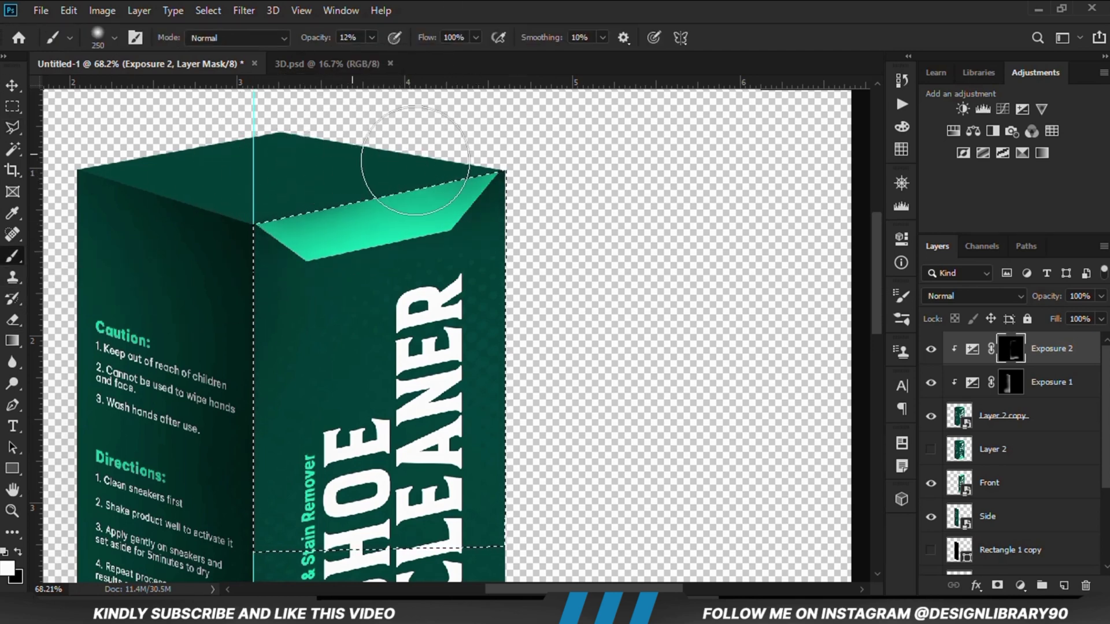
pyautogui.hotkey('ctrl', 'd')
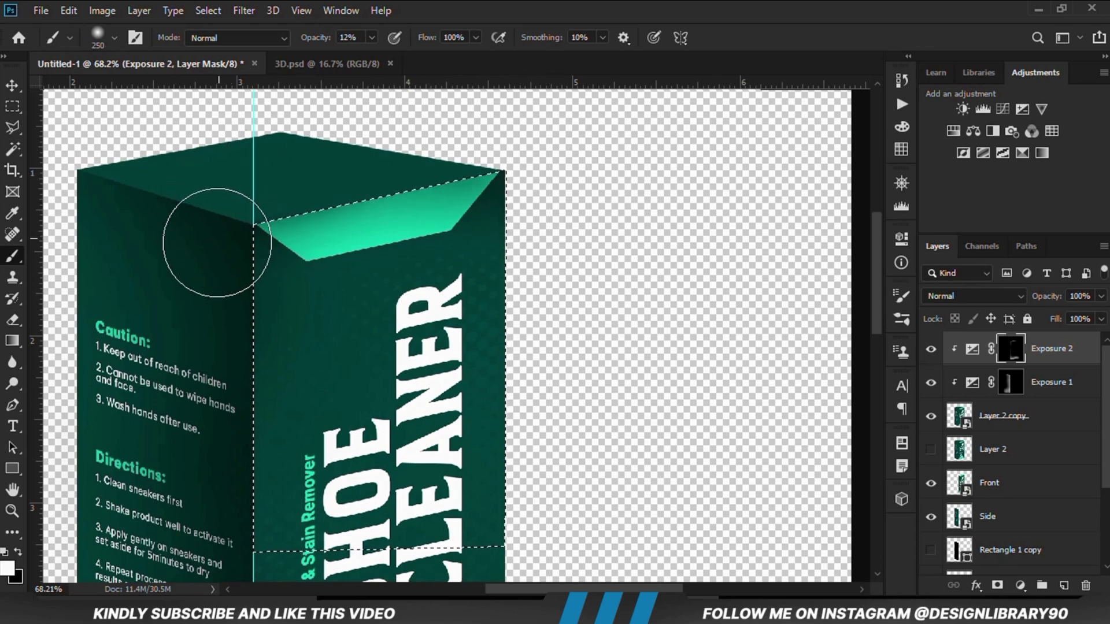
pyautogui.hotkey('ctrl', 'd')
pyautogui.scroll(1, 411, 230)
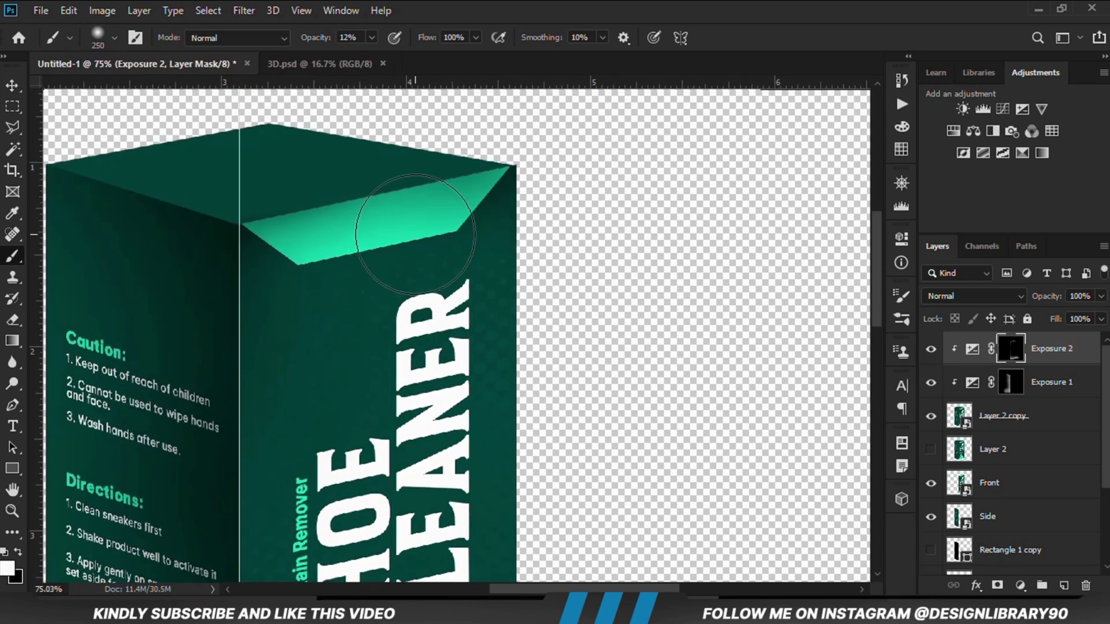
# Step: Add a third Exposure adjustment clipped to the box, raise its exposure to brighten, and invert its mask to black
pyautogui.scroll(-4, 422, 249)
pyautogui.click(1021, 585)
pyautogui.click(1016, 390)
pyautogui.click(760, 512)
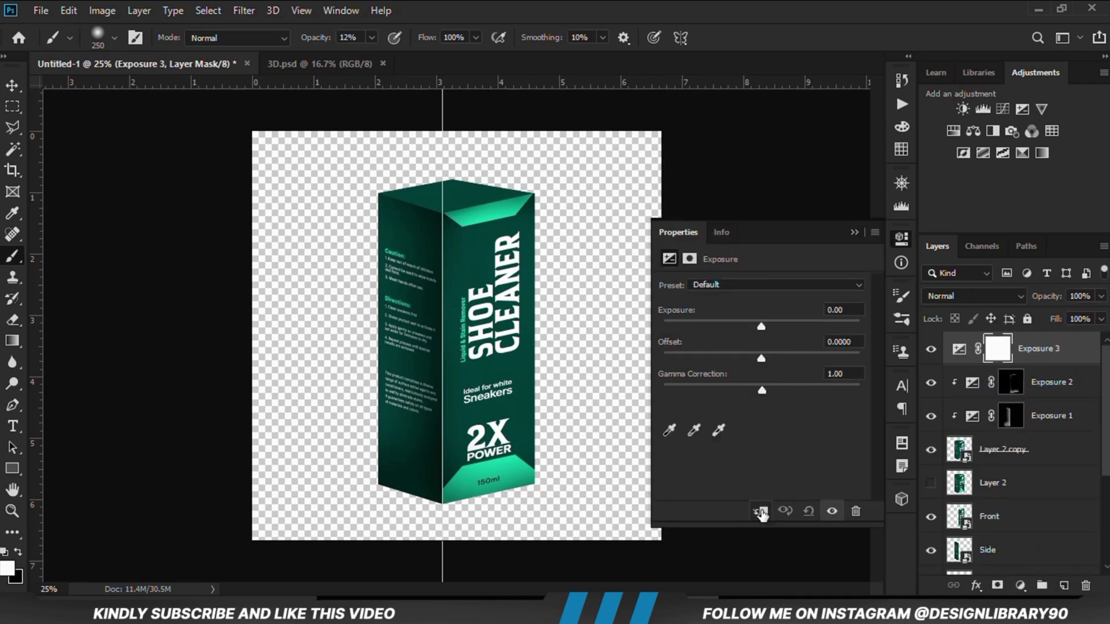
pyautogui.moveTo(761, 327); pyautogui.dragTo(817, 325)
pyautogui.click(901, 238)
pyautogui.hotkey('ctrl', 'i')
# Step: Paint a soft white highlight down the front panel's outer edge on the Exposure 3 mask and compare it with the layer hidden
pyautogui.moveTo(583, 282)
pyautogui.mouseDown()
pyautogui.moveTo(594, 349)
pyautogui.moveTo(577, 367)
pyautogui.mouseUp()
pyautogui.moveTo(586, 261); pyautogui.dragTo(591, 401)
pyautogui.click(931, 351)
pyautogui.click(931, 350)
pyautogui.press('v')
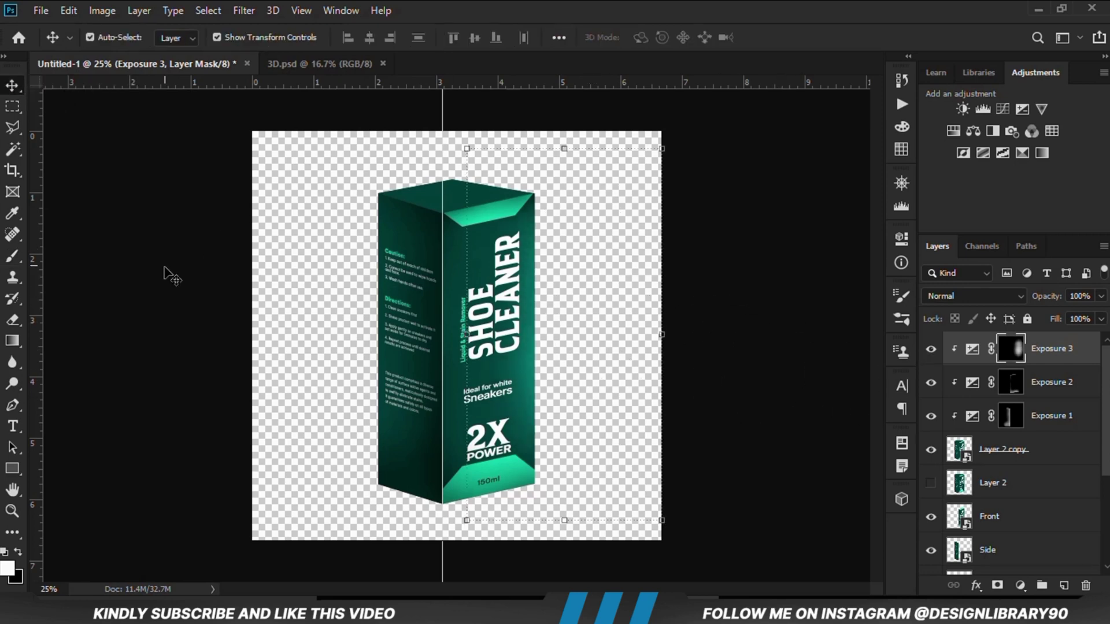